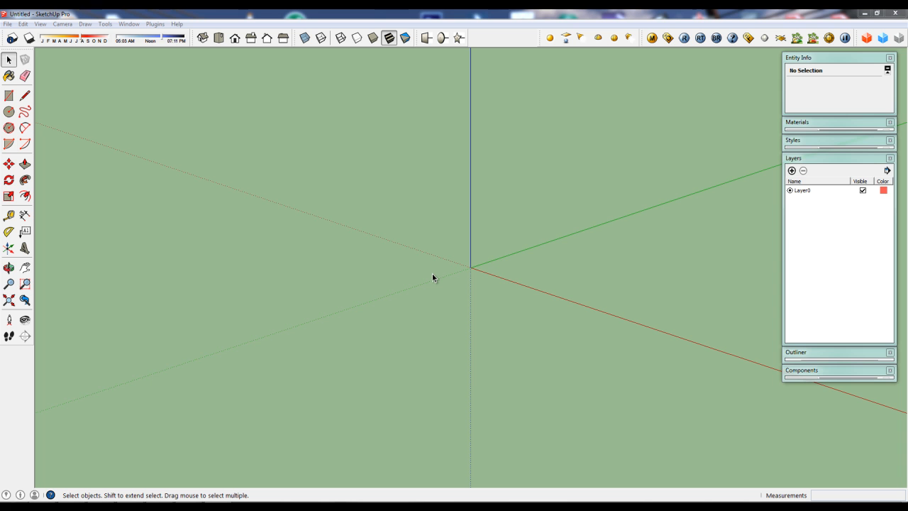
middle_click_drag(464, 329, 473, 298)
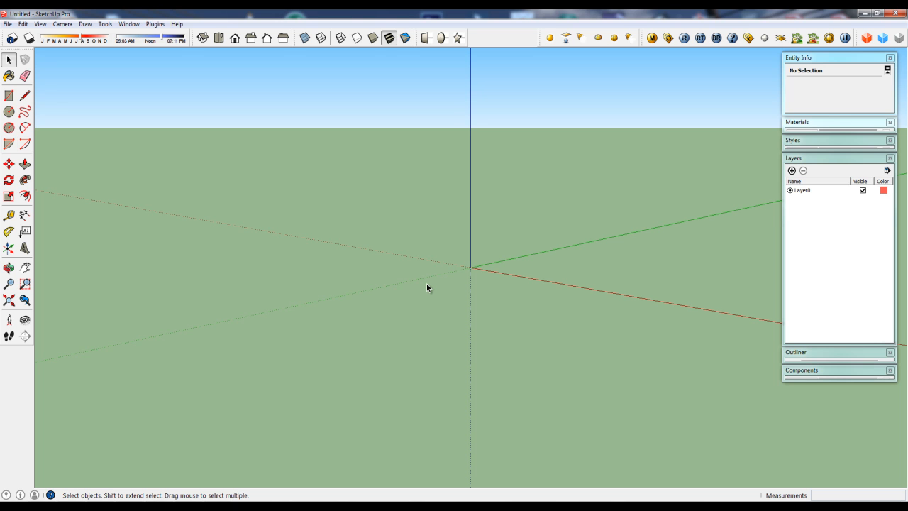
left_click_drag(467, 321, 434, 295)
key("space")
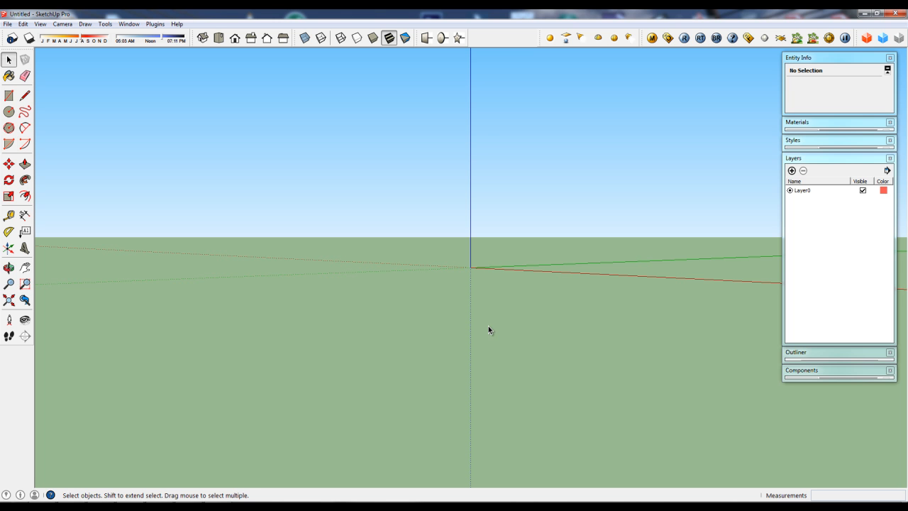
key("o")
left_click_drag(463, 305, 451, 326)
key("space")
key("o")
key("space")
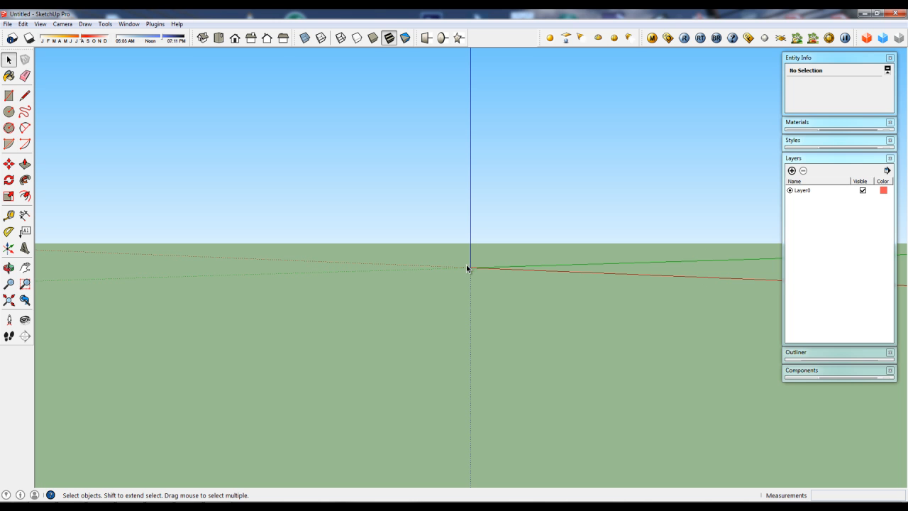
key("o")
left_click_drag(355, 267, 512, 340)
middle_click_drag(513, 340, 457, 295)
middle_click_drag(505, 268, 519, 220)
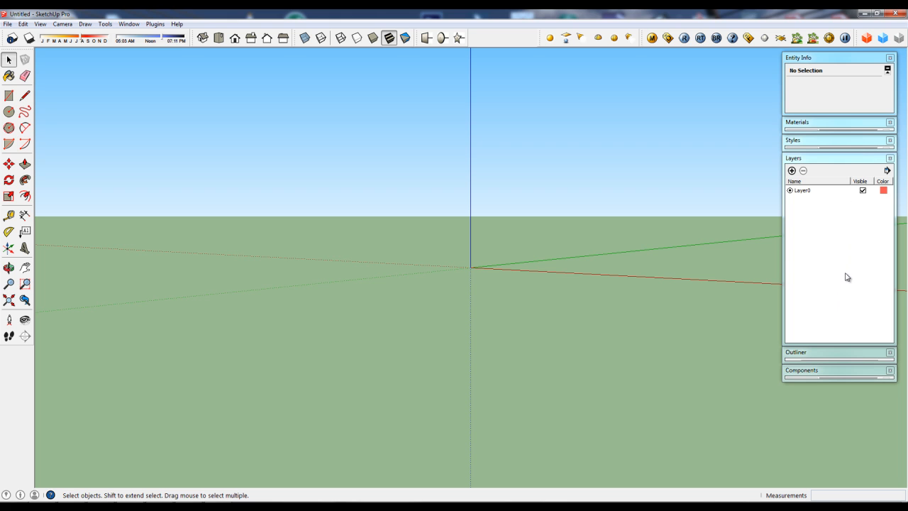
middle_click_drag(439, 277, 490, 264)
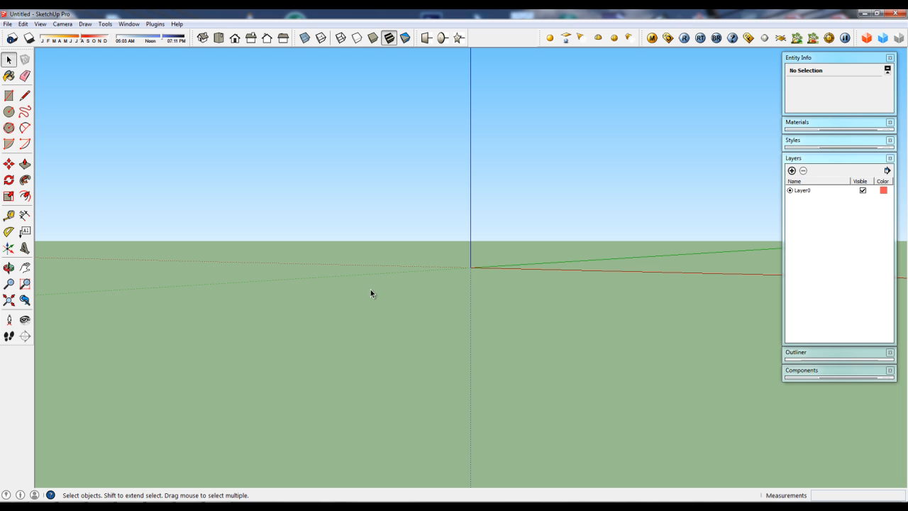
middle_click_drag(385, 282, 386, 296)
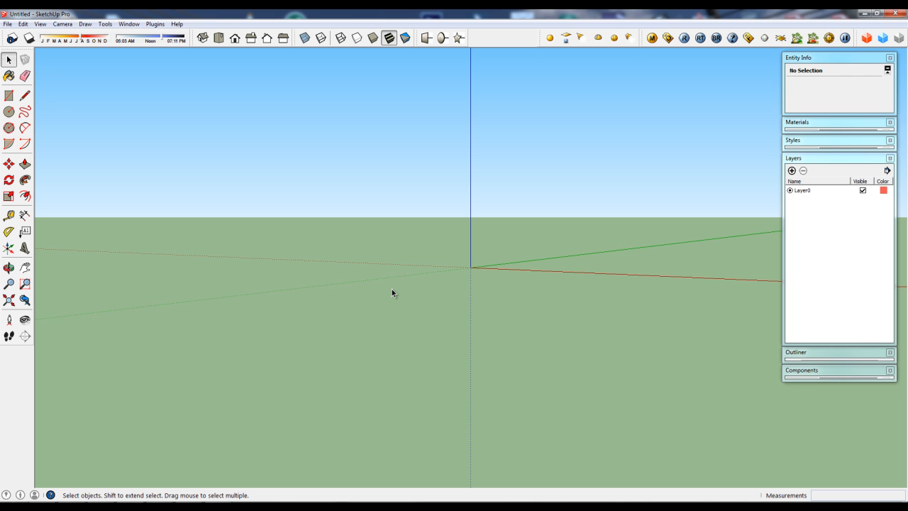
middle_click_drag(341, 289, 396, 291)
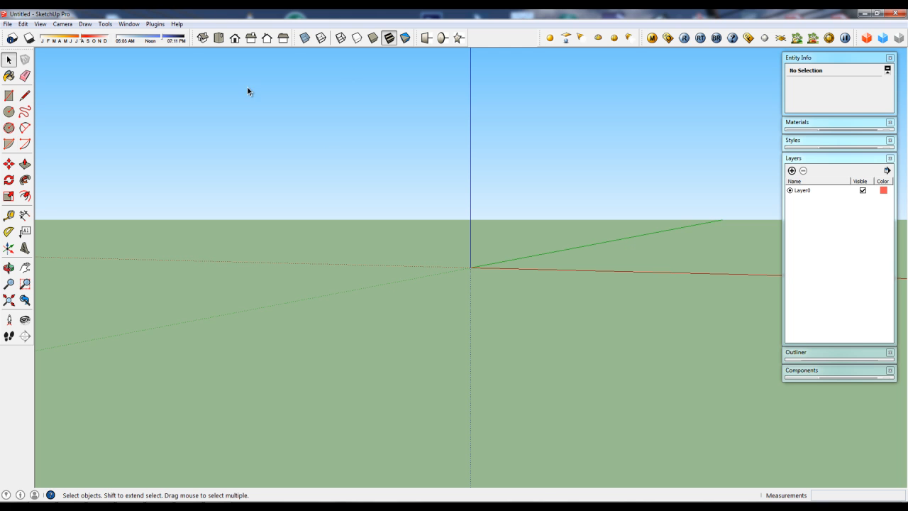
middle_click_drag(405, 217, 426, 279)
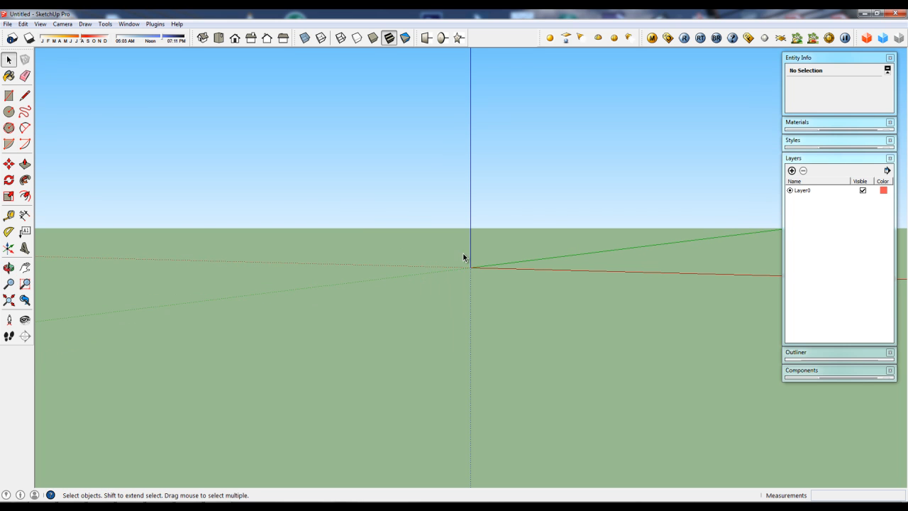
middle_click_drag(506, 312, 486, 319)
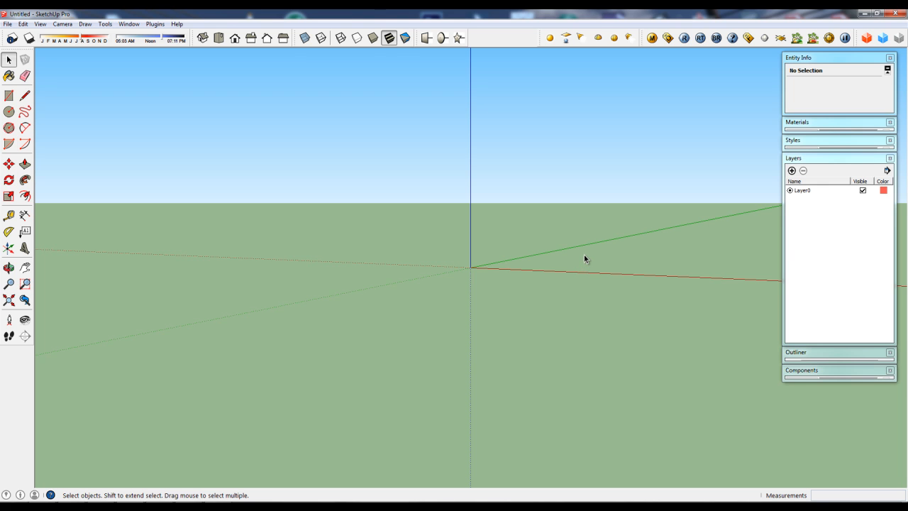
middle_click_drag(451, 255, 426, 265)
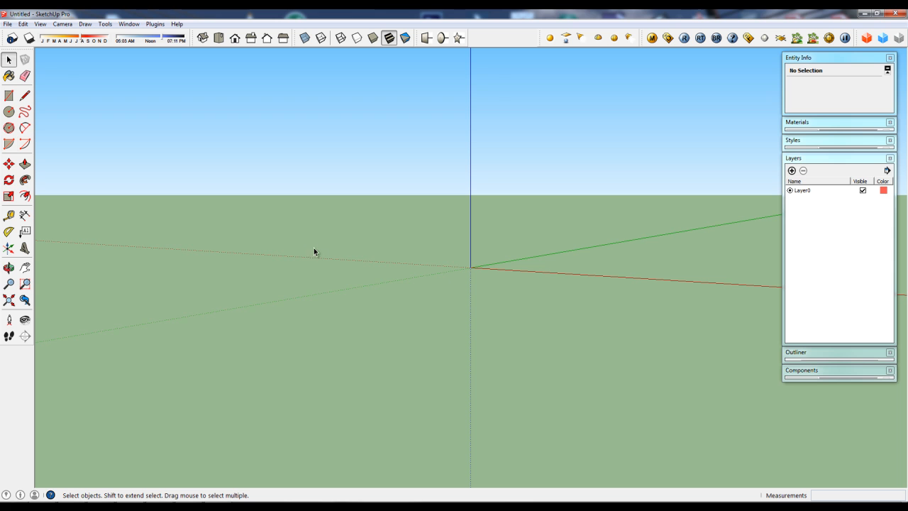
middle_click_drag(493, 274, 486, 273)
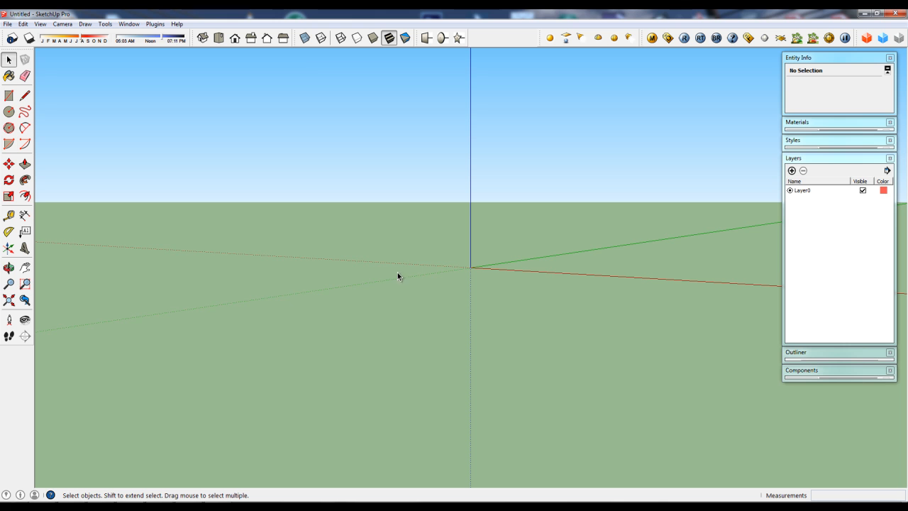
middle_click_drag(337, 295, 257, 273)
middle_click_drag(340, 294, 361, 297)
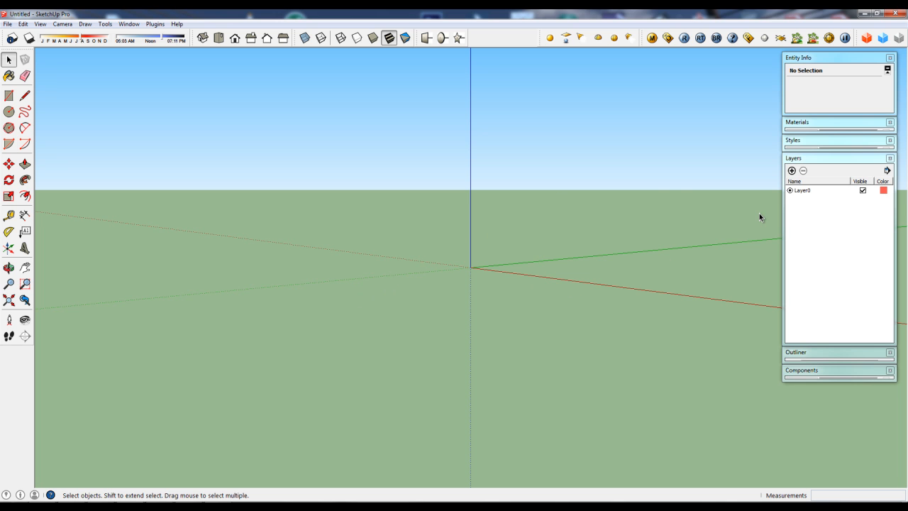
middle_click_drag(547, 249, 519, 302)
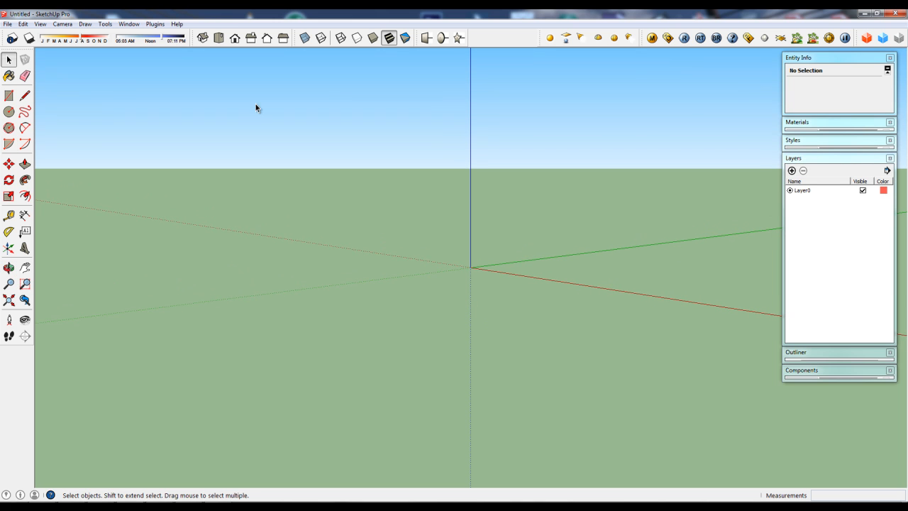
left_click(128, 26)
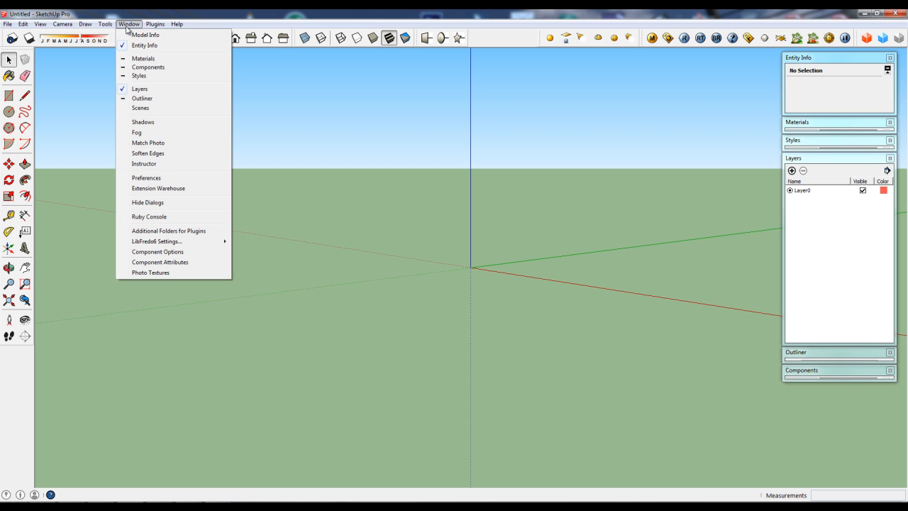
left_click(134, 26)
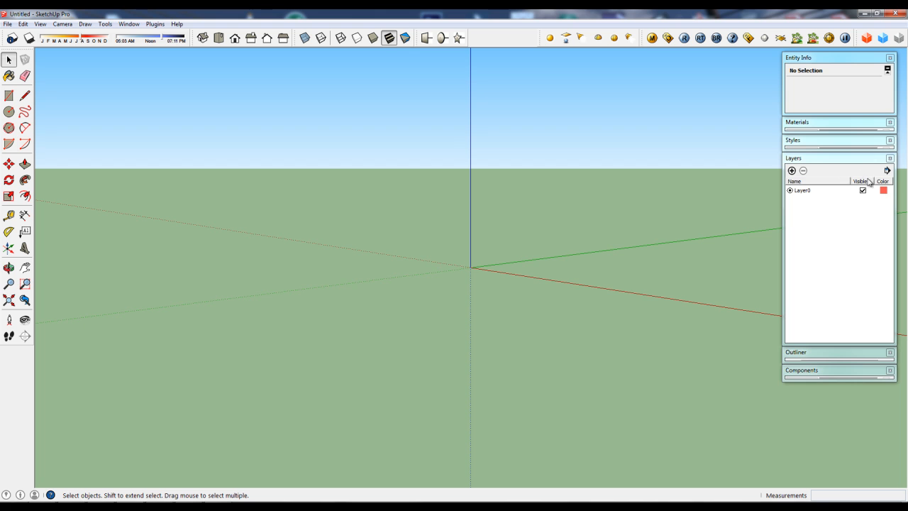
Step: Add four new layers with their default names to the model
left_click(791, 171)
left_click(792, 171)
left_click(791, 171)
left_click(791, 171)
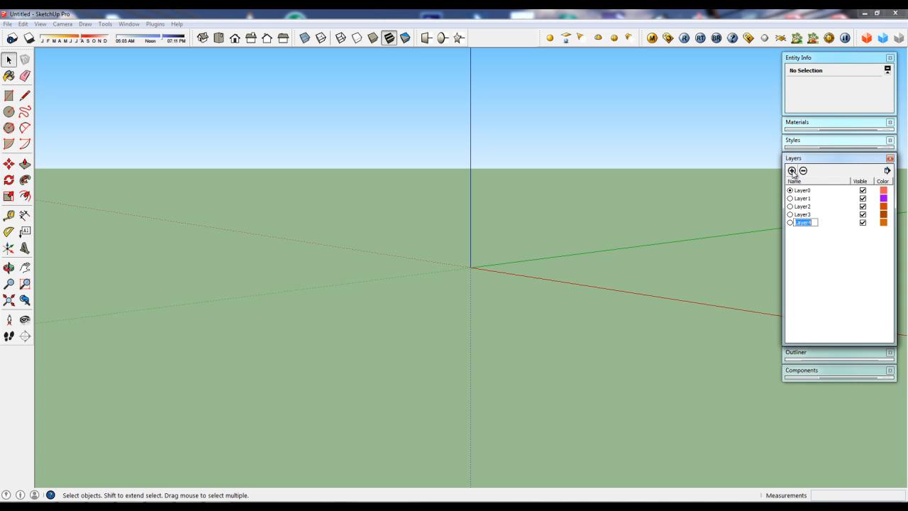
Step: Delete the four added layers one by one, from Layer4 up to Layer1
left_click(800, 214)
left_click(804, 222)
left_click(802, 170)
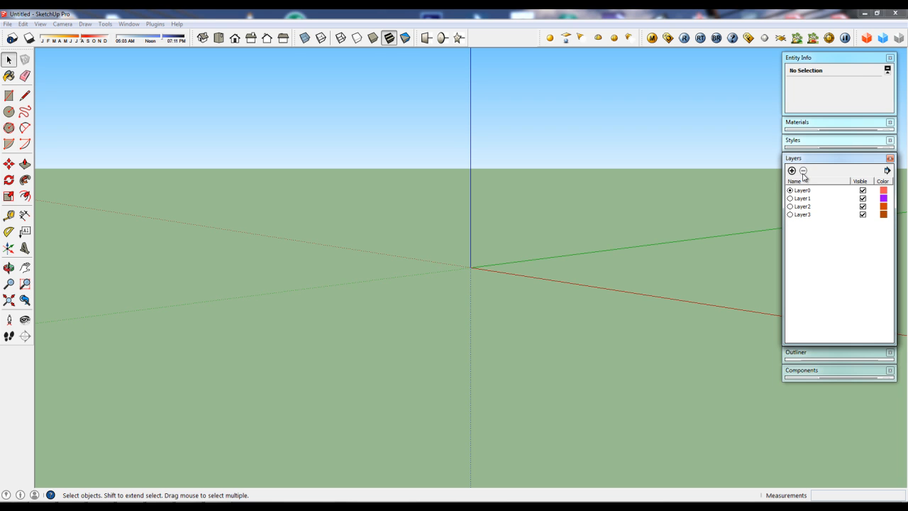
left_click(804, 216)
left_click(802, 170)
left_click(804, 206)
left_click(803, 171)
left_click(802, 198)
left_click(802, 170)
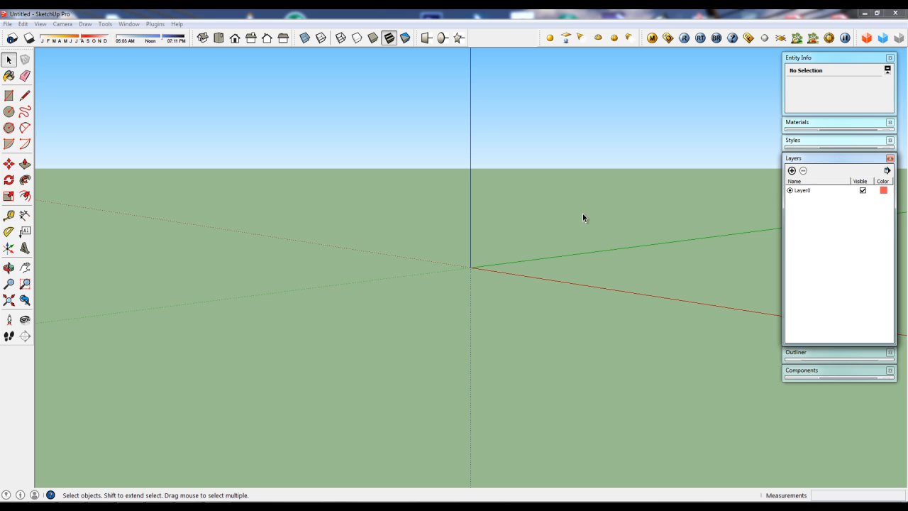
Step: Add one new layer and draw a circle with a radius of about 2.38 m on the ground near the origin
left_click(791, 170)
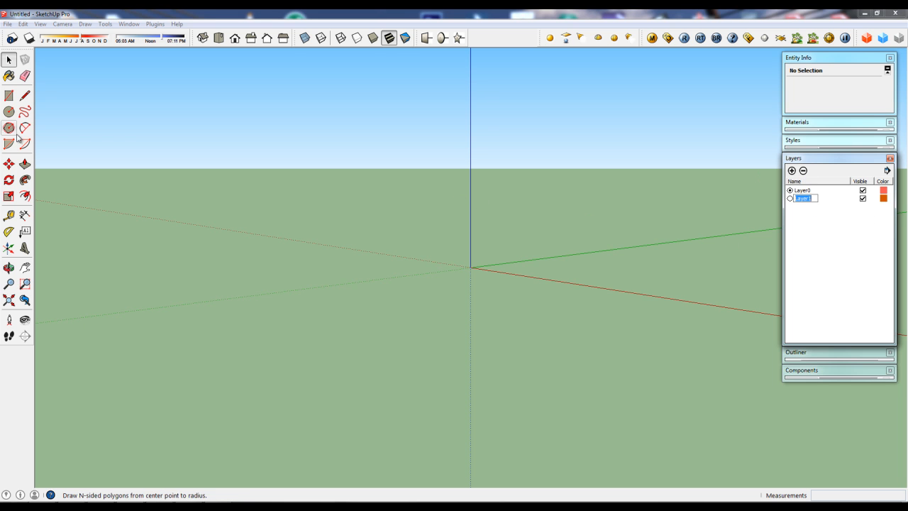
left_click(9, 112)
left_click(383, 279)
left_click(424, 299)
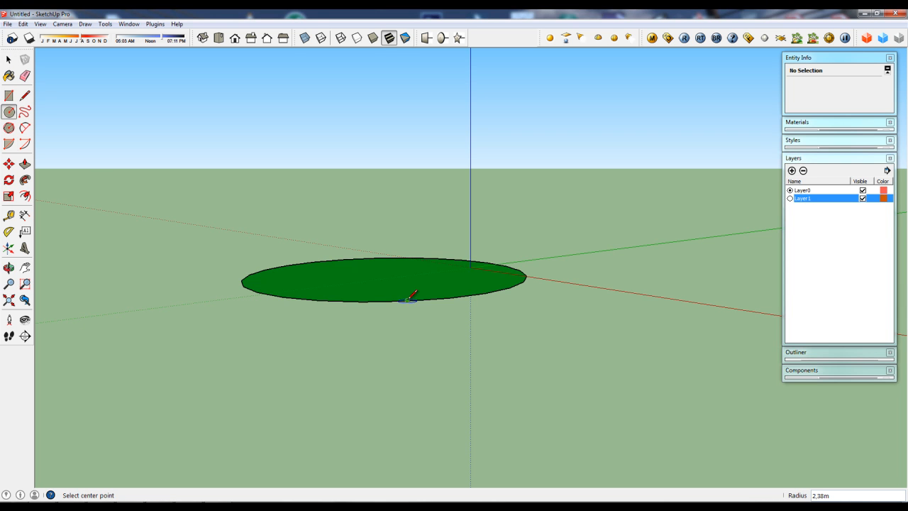
key("space")
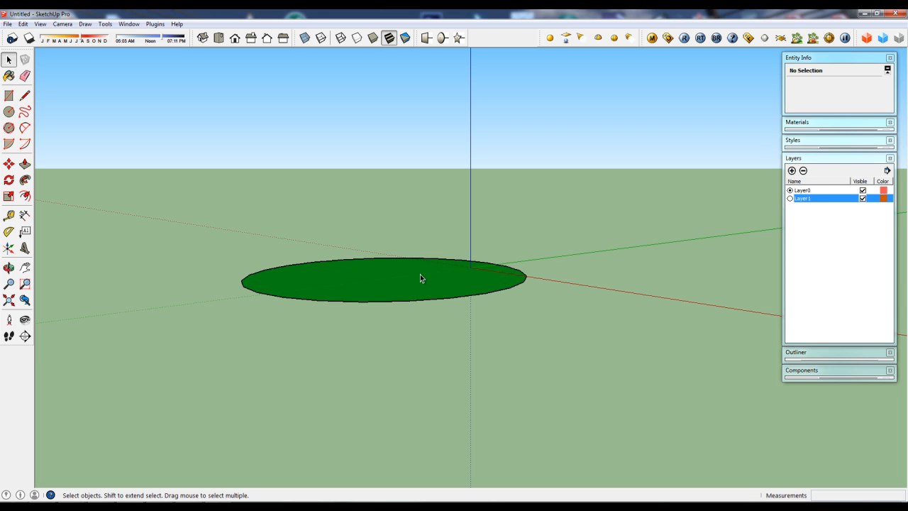
Step: Assign the circle's face and edges to Layer1, and check the assignment by hiding and showing that layer
double_click(418, 274)
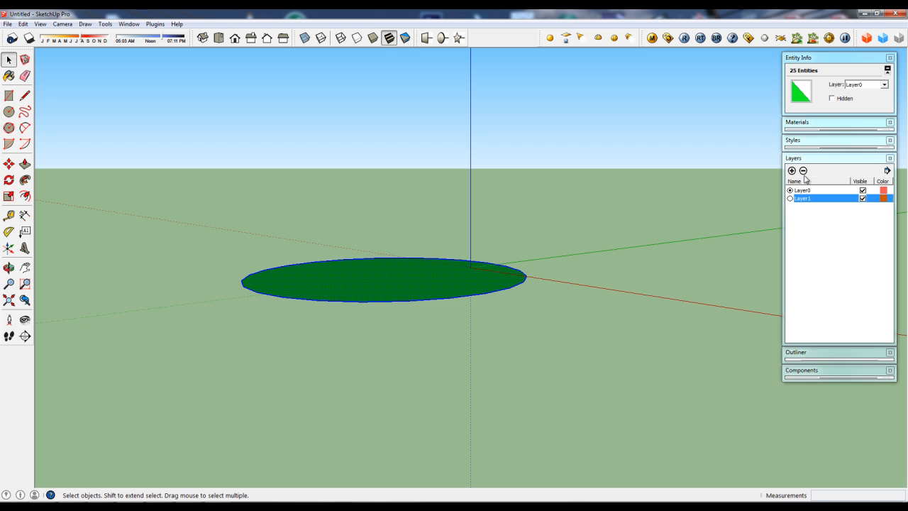
left_click(865, 86)
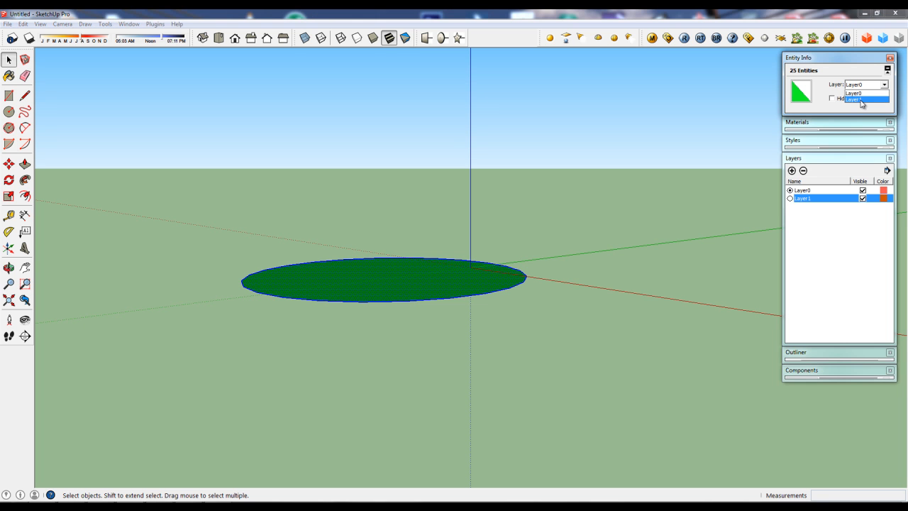
left_click(864, 102)
left_click(662, 274)
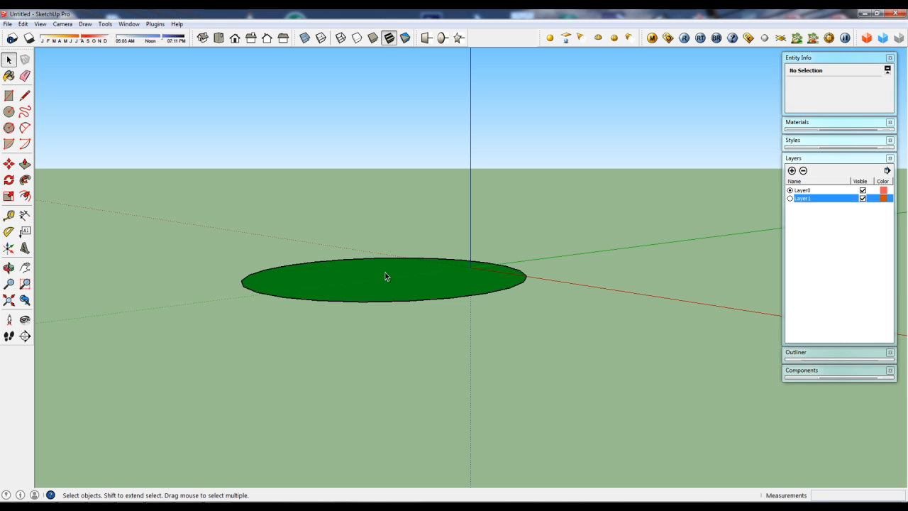
left_click(862, 198)
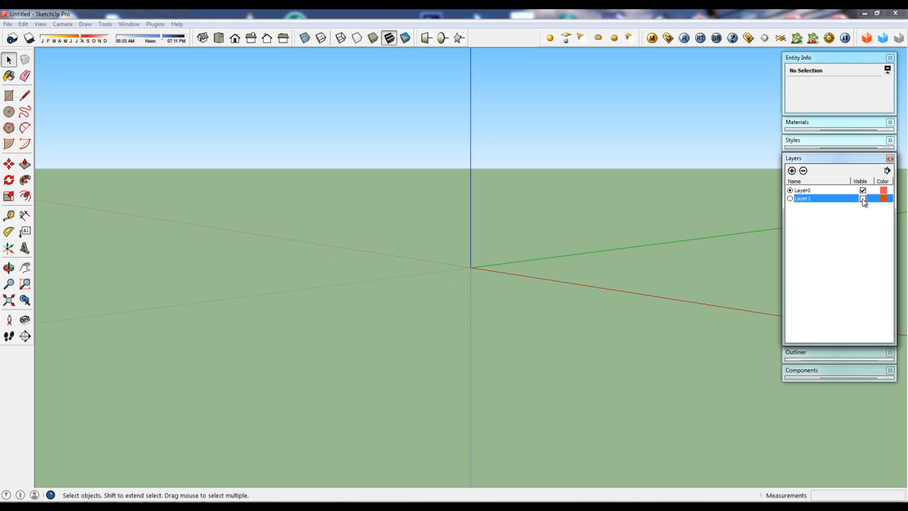
left_click(862, 199)
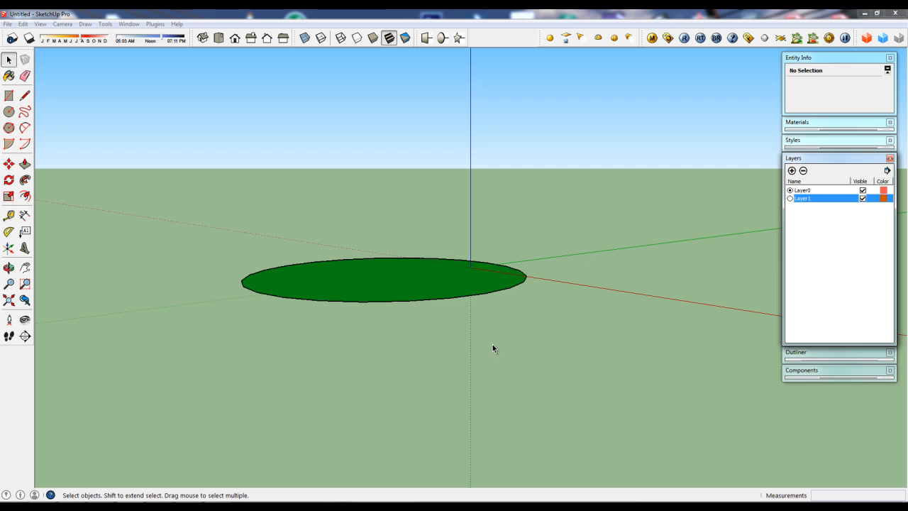
Step: Add another layer after Layer1 and make it the active drawing layer
left_click(790, 196)
left_click(790, 191)
left_click(791, 170)
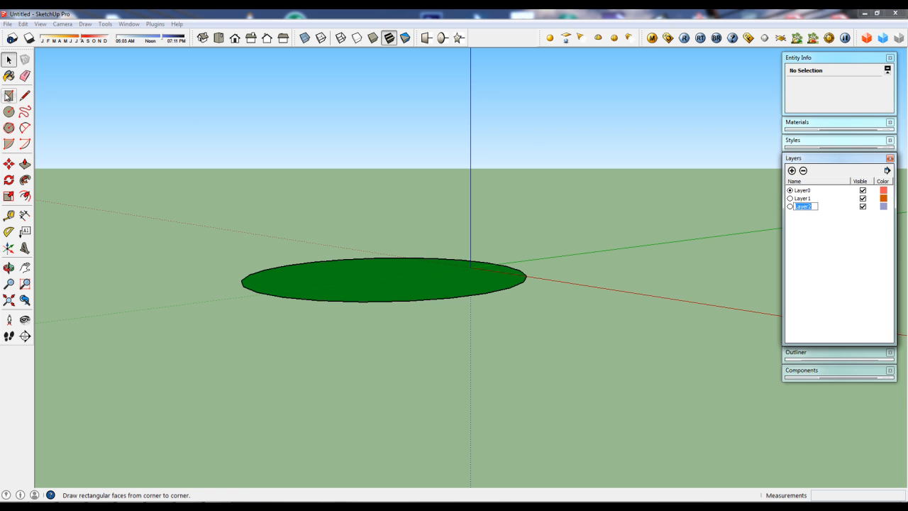
left_click(790, 207)
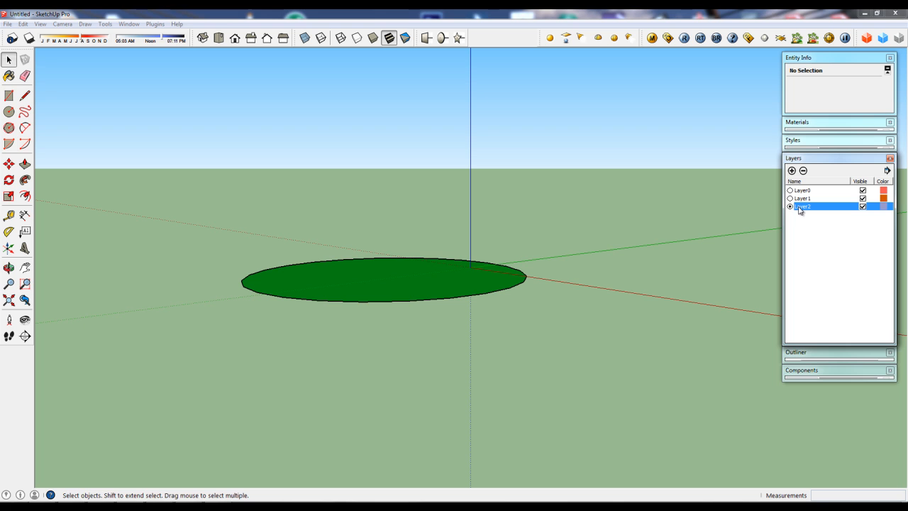
Step: Draw a rectangle of about 0.7 m² in front of the circle on Layer2, and make Layer0 active again
left_click(8, 95)
left_click(465, 350)
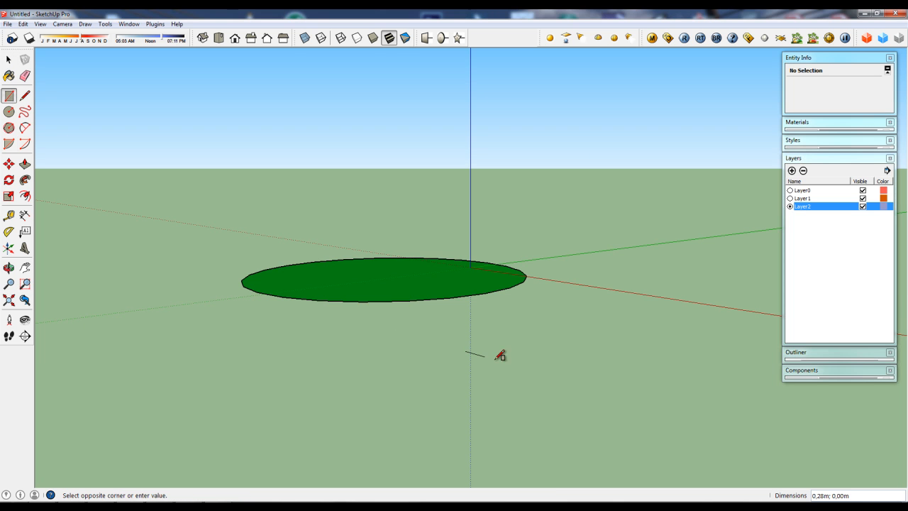
left_click(583, 349)
key("space")
left_click(538, 352)
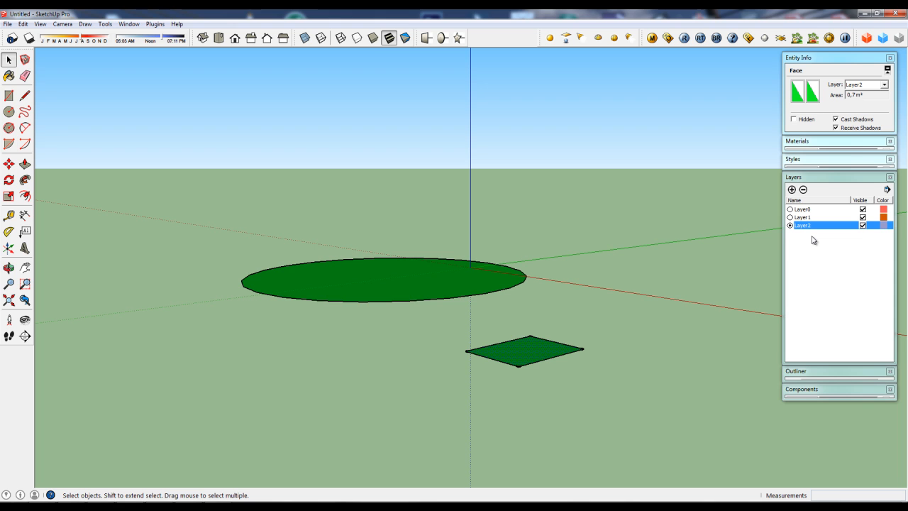
left_click(790, 209)
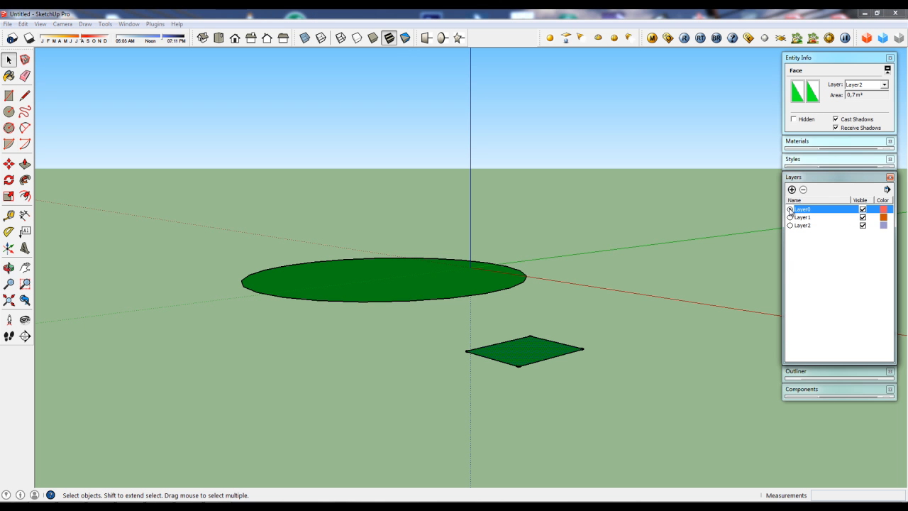
Step: Hide and show Layer2 and Layer1 in turn to check which shape each layer controls
middle_click_drag(448, 285, 470, 344)
scroll(465, 315, "down", 2)
left_click(863, 226)
left_click(863, 225)
left_click(862, 198)
left_click(862, 198)
middle_click_drag(572, 295, 533, 325)
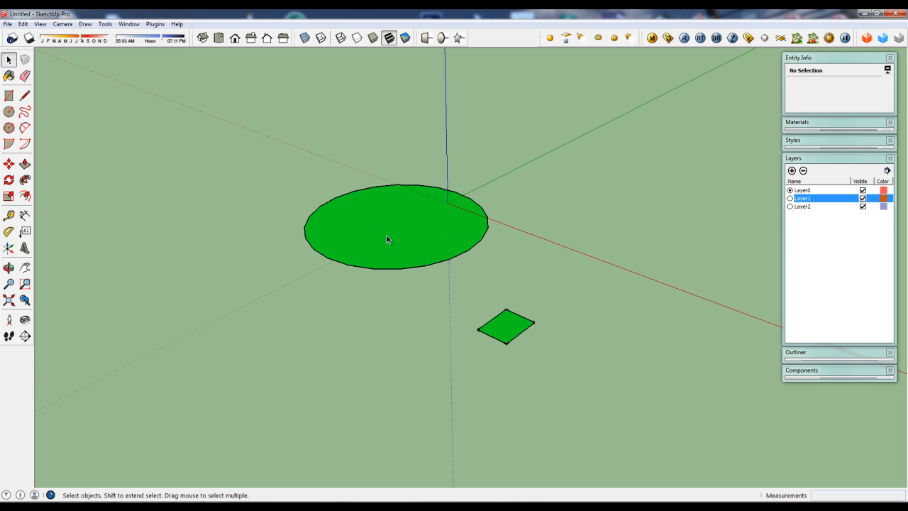
Step: Hide the circle and the rectangle by turning off the visibility of Layer1 and Layer2
scroll(416, 227, "up", 3)
middle_click_drag(416, 228, 369, 265)
scroll(392, 231, "up", 1)
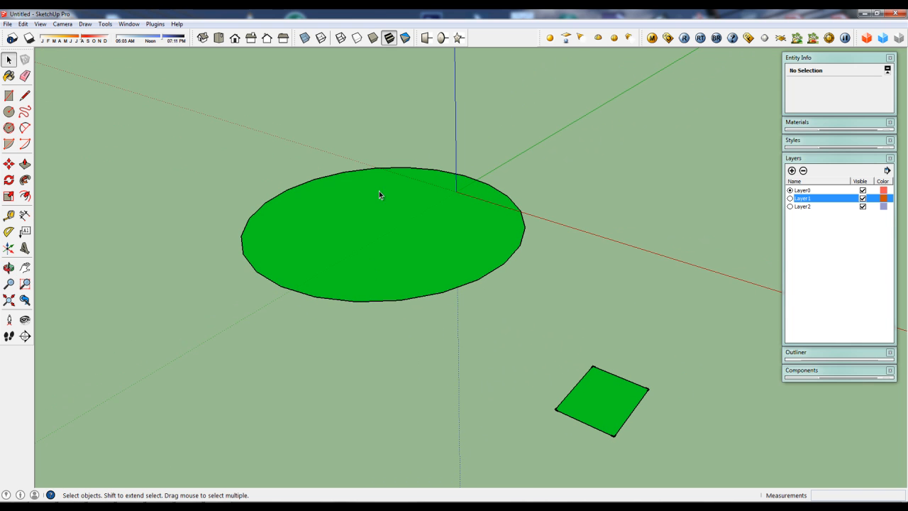
left_click(862, 199)
middle_click_drag(458, 246, 437, 205)
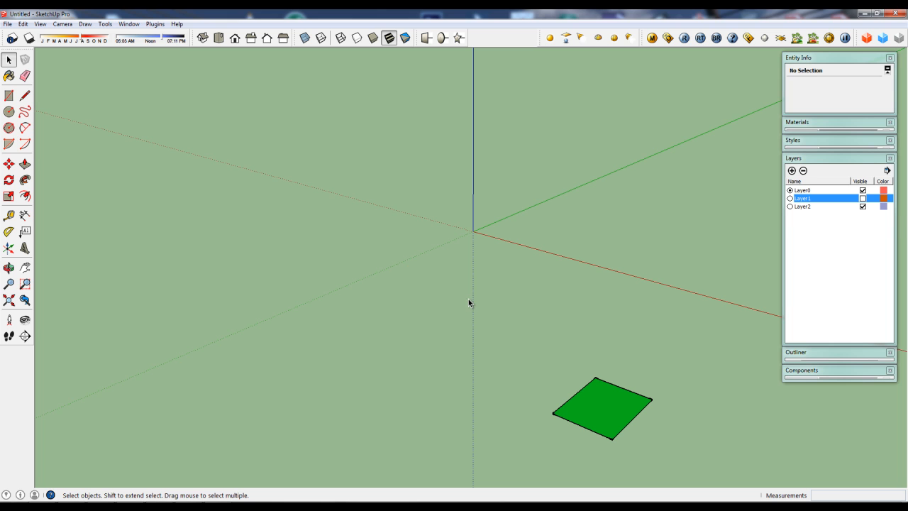
left_click(862, 207)
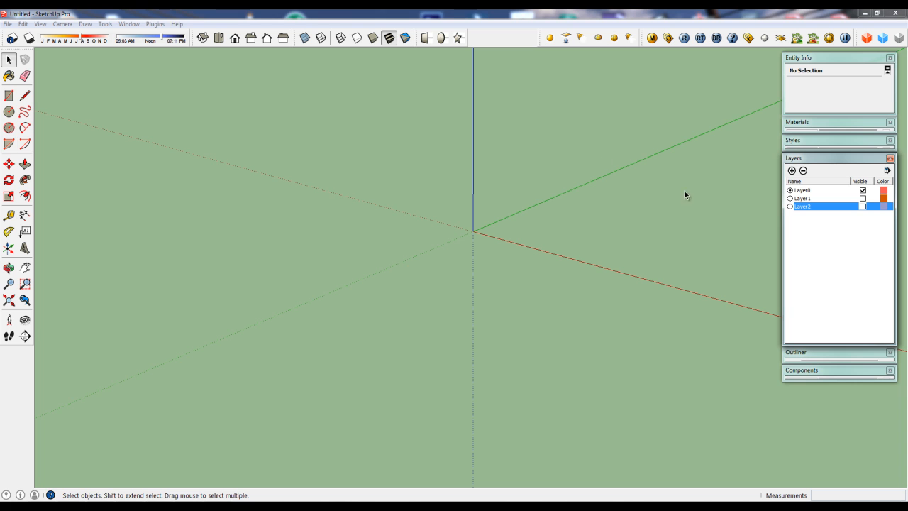
Step: Draw a rectangle of about 1.83 m by 2.44 m around the origin on Layer0, overlapping the hidden circle
left_click(9, 95)
left_click(411, 249)
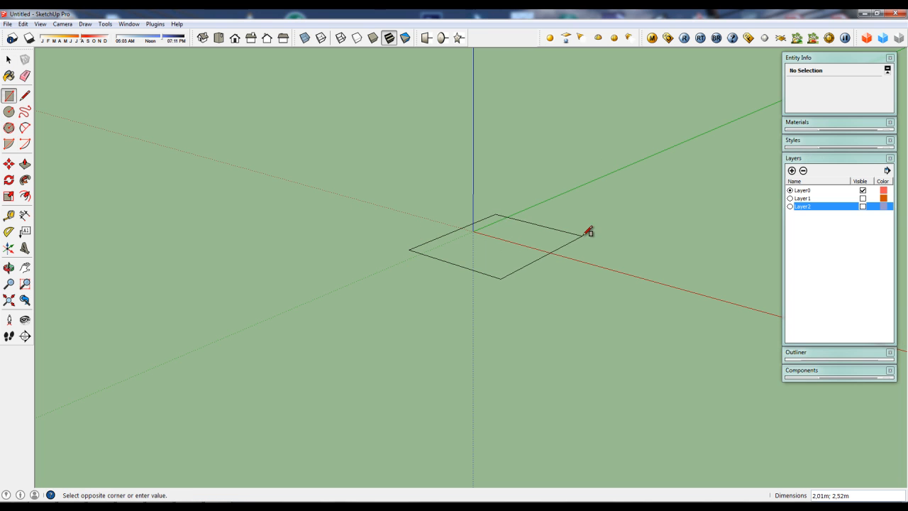
left_click(572, 235)
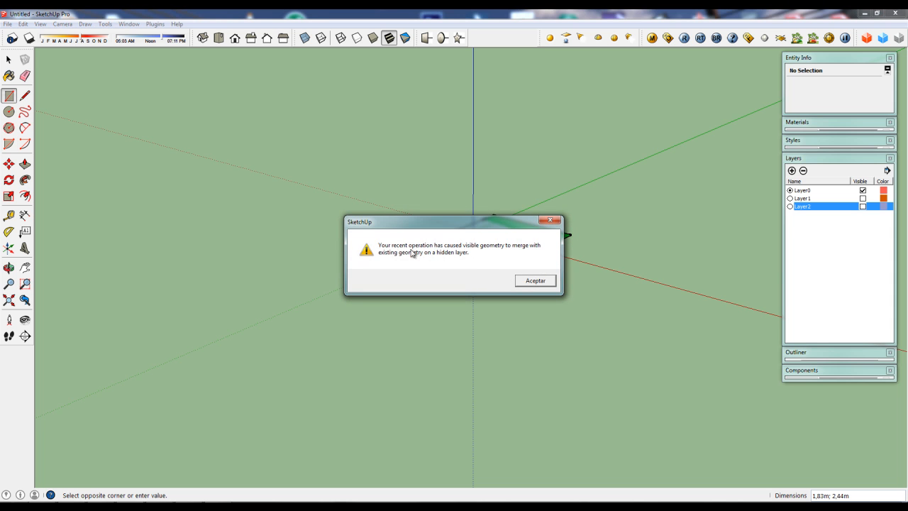
mouse_move(445, 228)
left_mouse_down()
mouse_move(401, 156)
mouse_move(445, 112)
left_mouse_up()
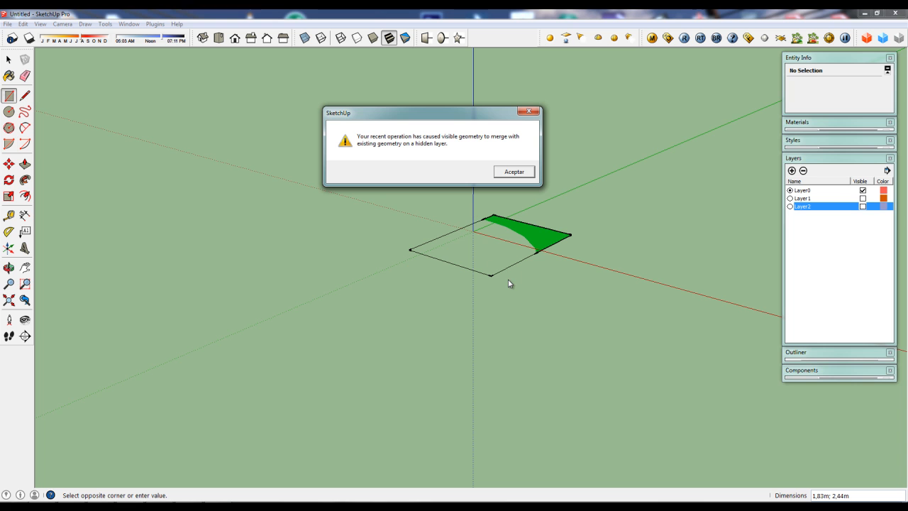
left_click_drag(470, 112, 443, 74)
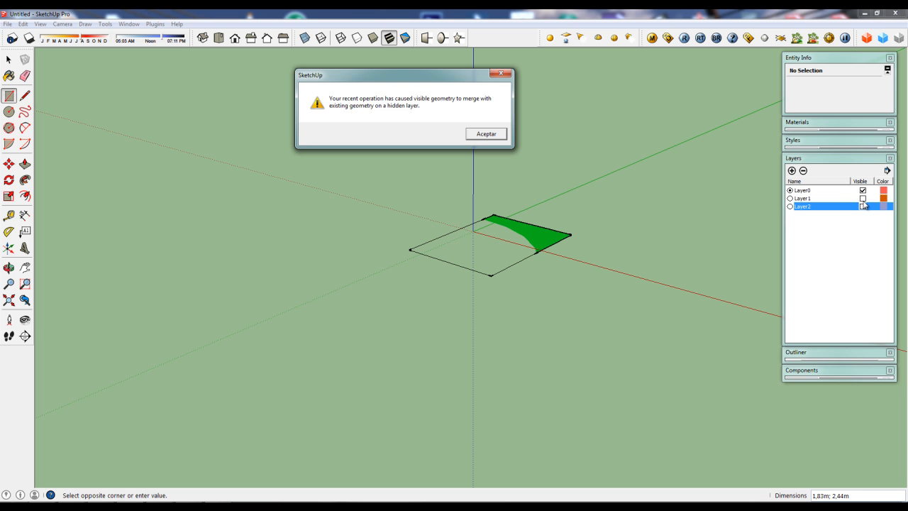
left_click(486, 134)
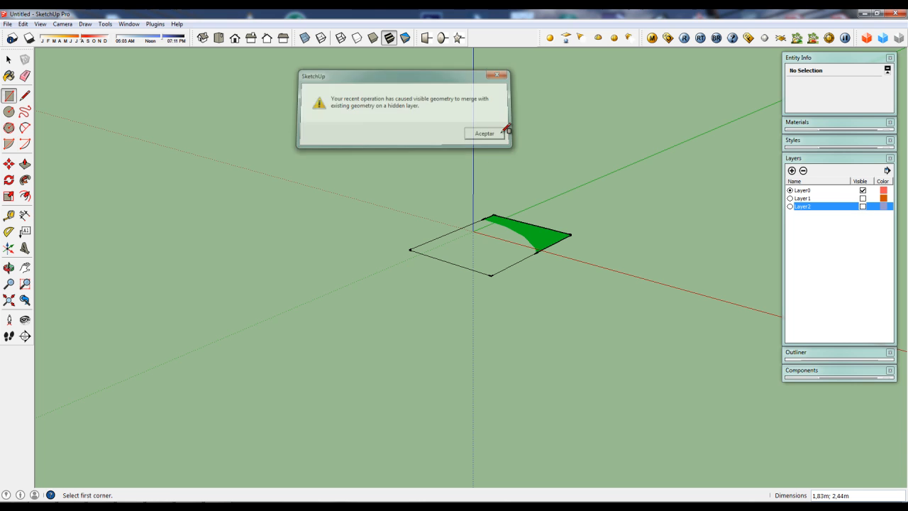
Step: Show Layer1 and examine how the new rectangle intersects the circle from several angles
left_click(863, 199)
middle_click_drag(490, 277, 456, 305)
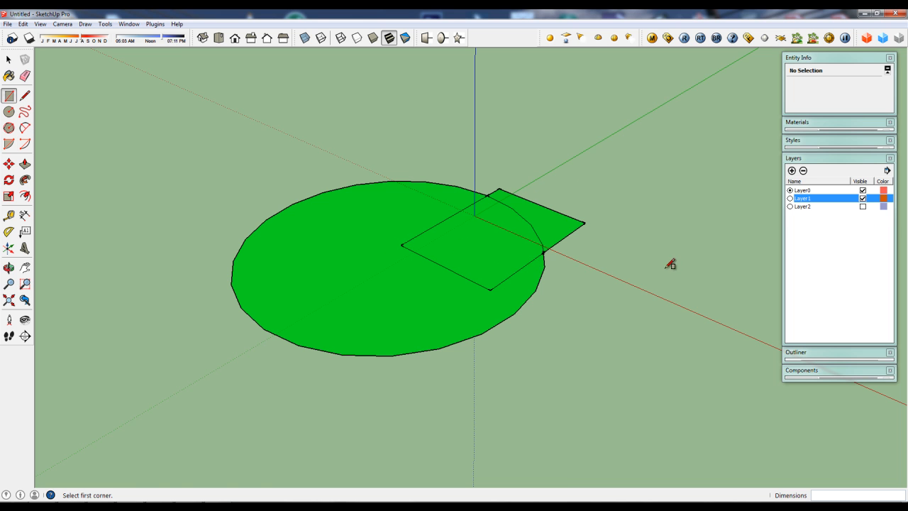
middle_click_drag(402, 236, 430, 238)
scroll(433, 244, "up", 2)
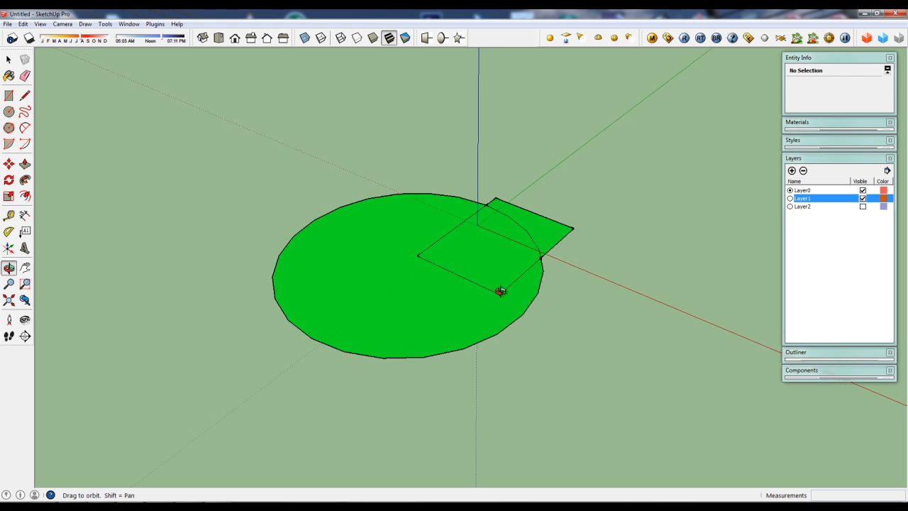
scroll(489, 258, "up", 2)
scroll(491, 264, "down", 1)
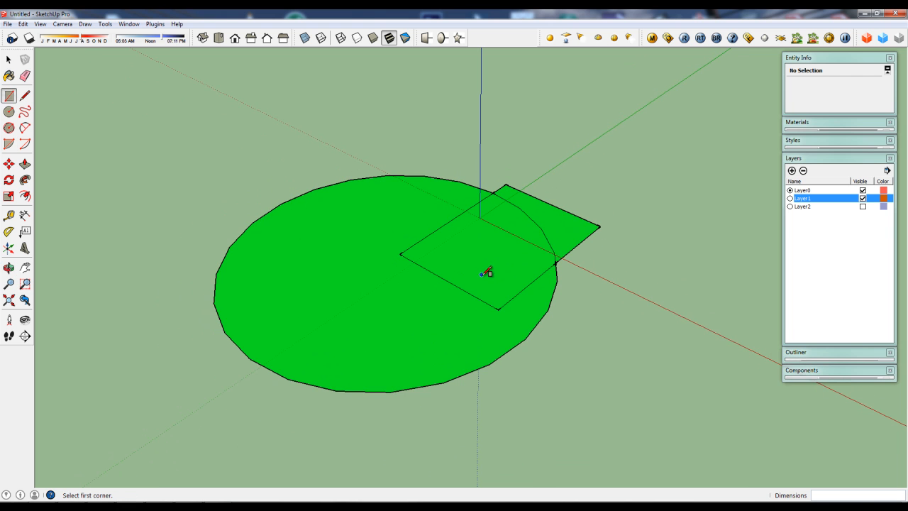
middle_click_drag(470, 280, 517, 254, "shift")
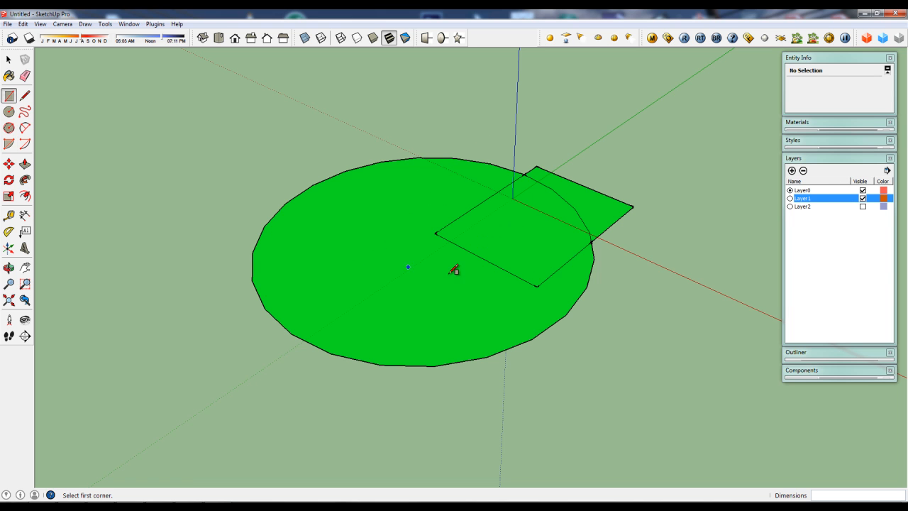
mouse_move(401, 242)
middle_mouse_down()
mouse_move(423, 207)
mouse_move(424, 258)
mouse_move(458, 266)
mouse_move(399, 259)
middle_mouse_up()
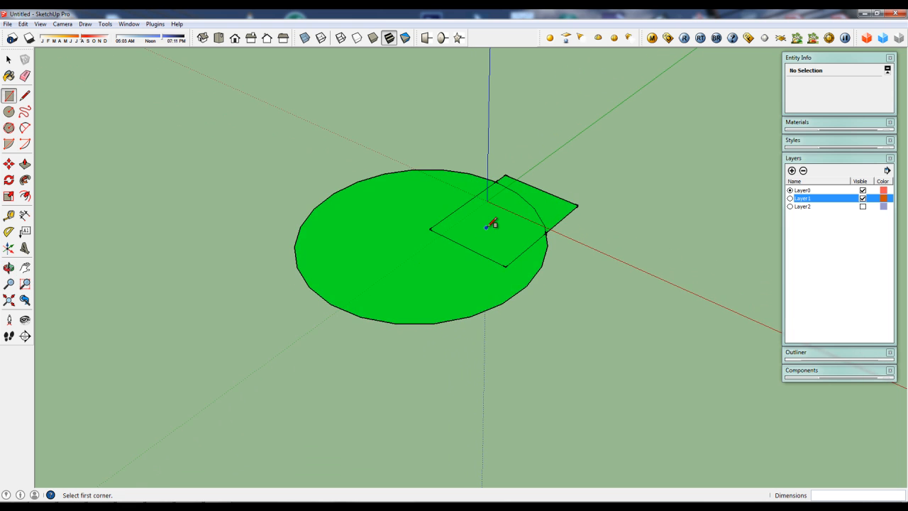
scroll(490, 225, "up", 3)
scroll(526, 217, "down", 3)
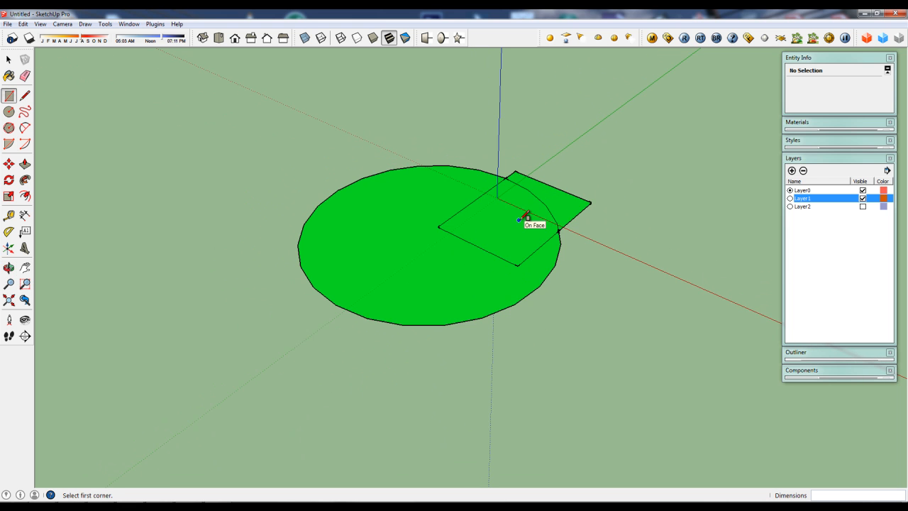
Step: Undo the rectangle overlapping the circle, and turn on the visibility of Layer2 and Layer1
key("ctrl+z")
key("ctrl+z")
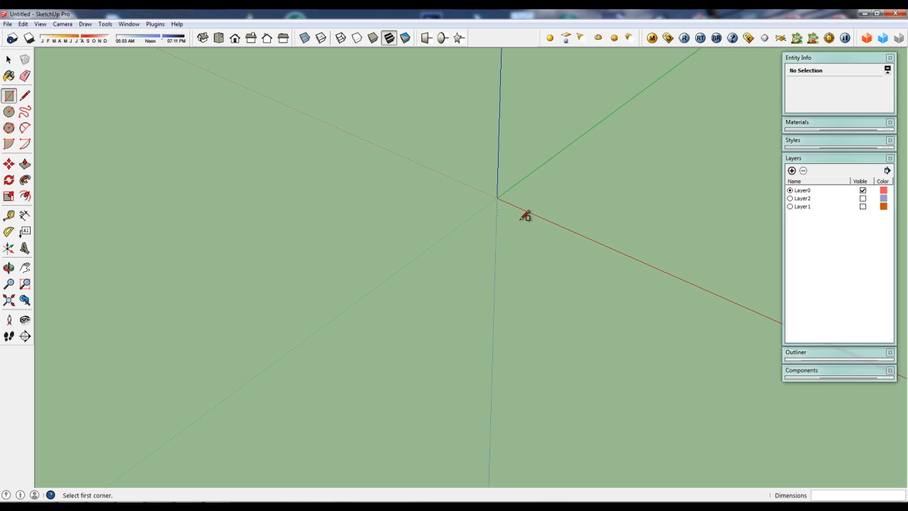
left_click(862, 198)
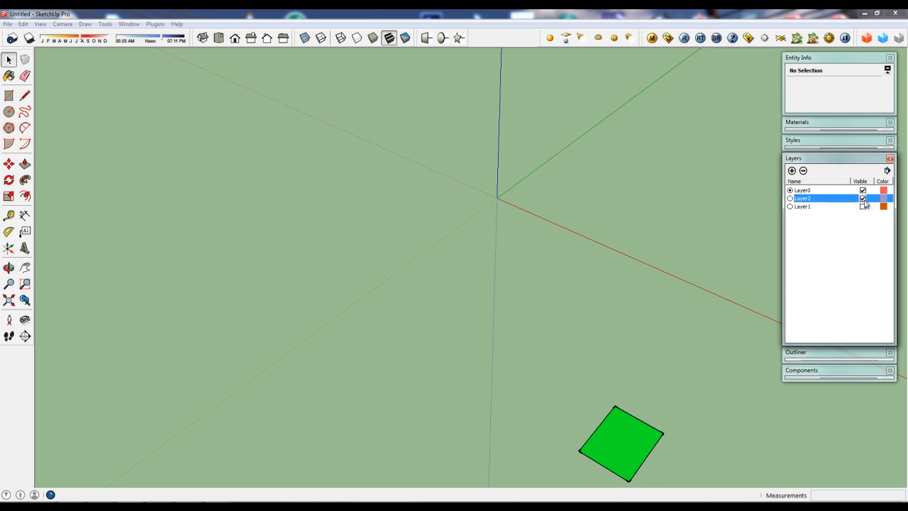
left_click(862, 206)
Step: Group the circle's face and edges, and hide Layer2 and Layer1
middle_click_drag(524, 227, 482, 234)
left_click(432, 239)
double_click(433, 240)
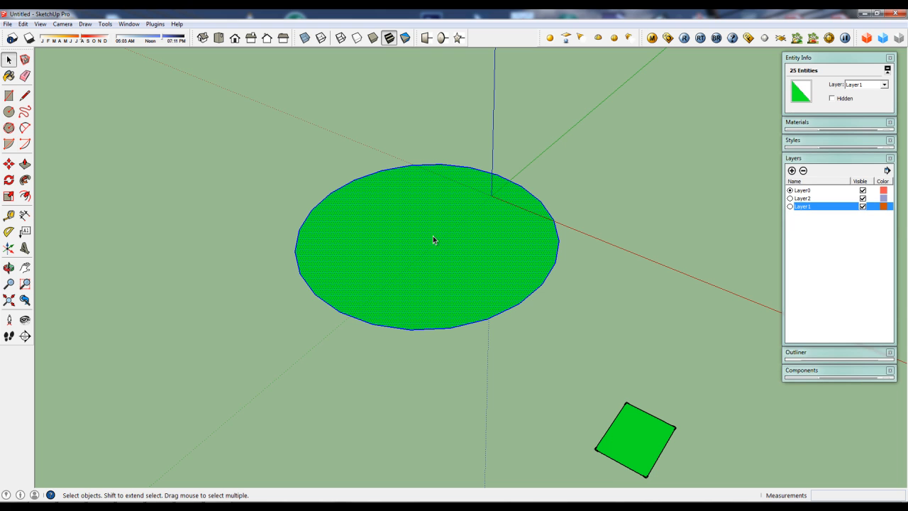
key("ctrl+g")
left_click(597, 269)
left_click(817, 192)
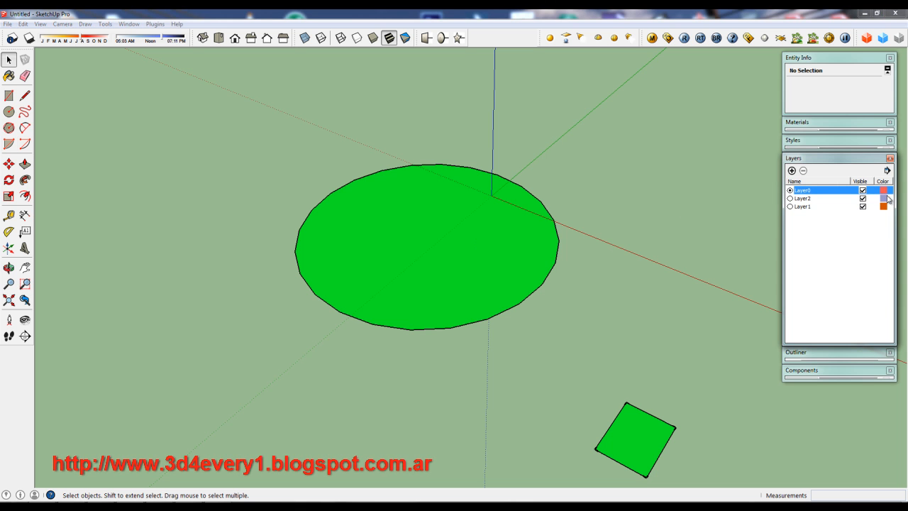
left_click(862, 198)
left_click(862, 206)
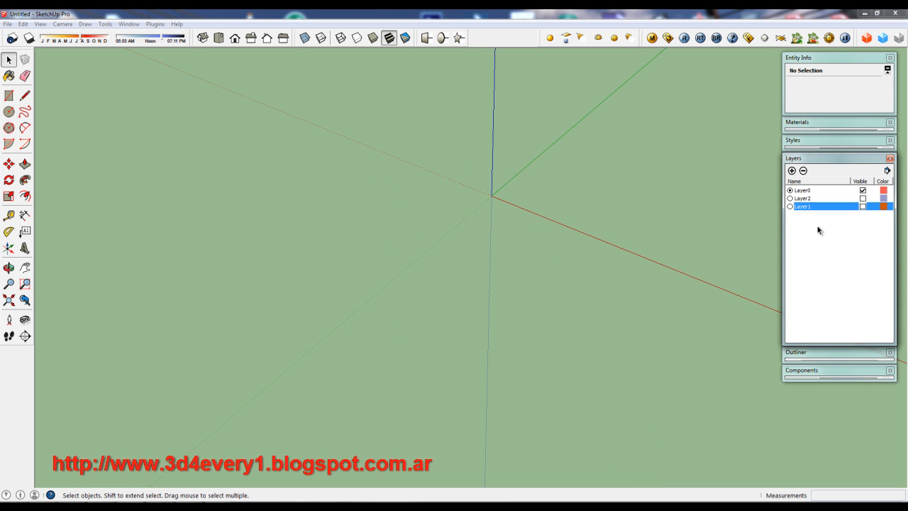
Step: Draw a rectangle of about 5.3 m² near the origin on Layer0 and push/pull it up about 1.27 m
left_click(8, 95)
left_click(368, 245)
left_click(544, 198)
middle_click_drag(373, 293, 379, 270)
scroll(410, 246, "up", 2)
key("p")
left_click(445, 253)
left_click(443, 146)
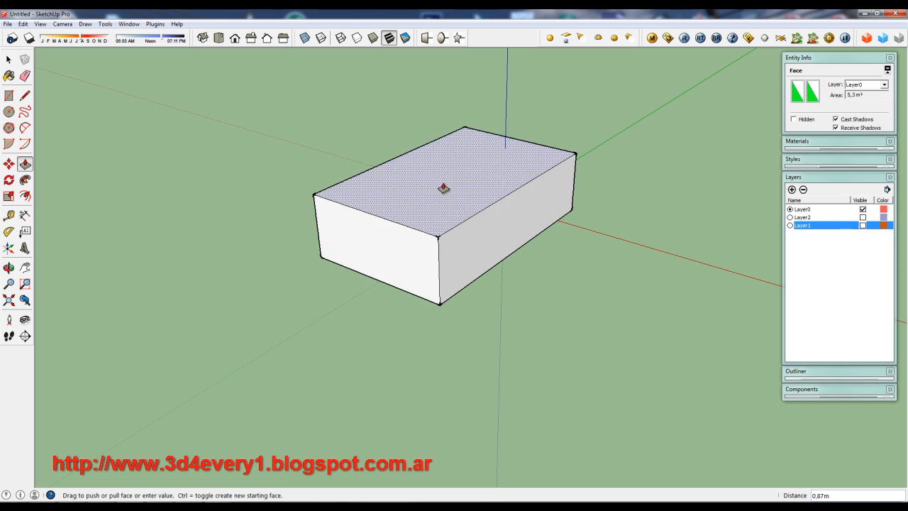
scroll(426, 223, "down", 2)
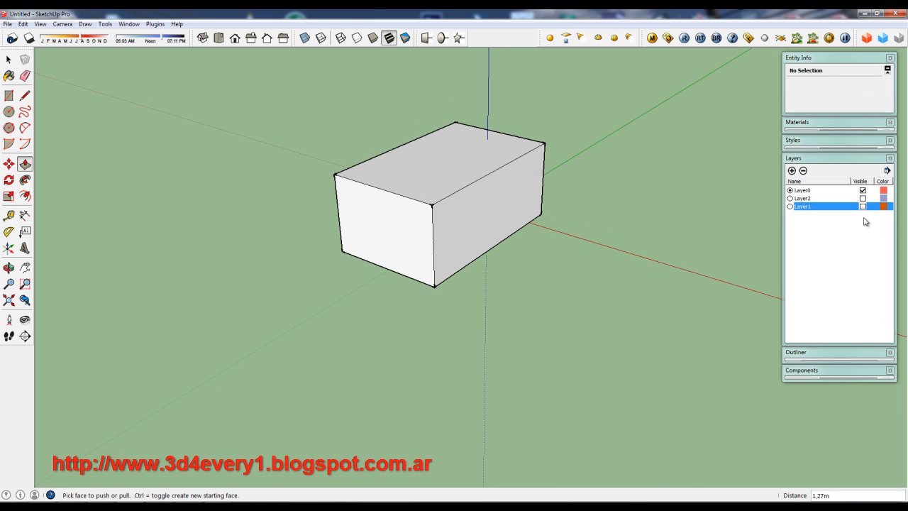
Step: Show Layer2 and Layer1 and select the circle group to examine whether it stays separate from the box
left_click(862, 198)
left_click(862, 207)
middle_click_drag(375, 302, 527, 357)
key("space")
left_click(491, 320)
scroll(468, 283, "up", 2)
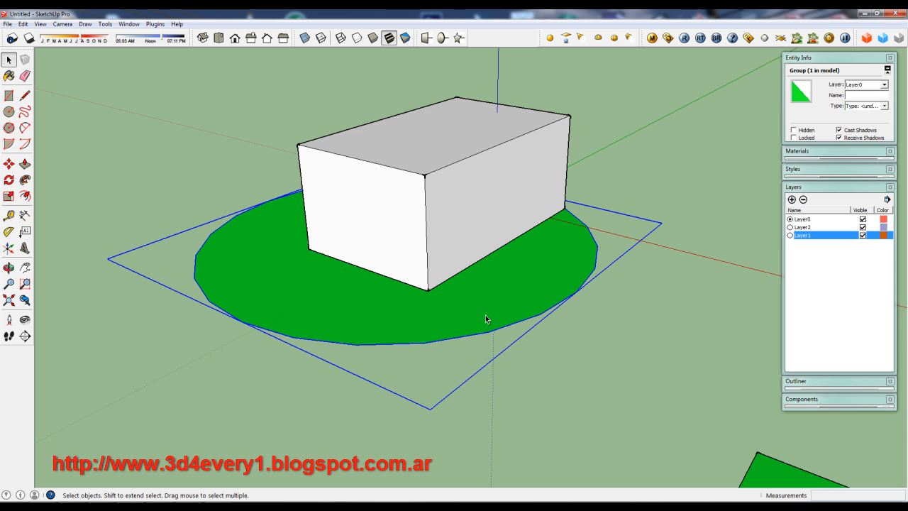
scroll(490, 304, "down", 2)
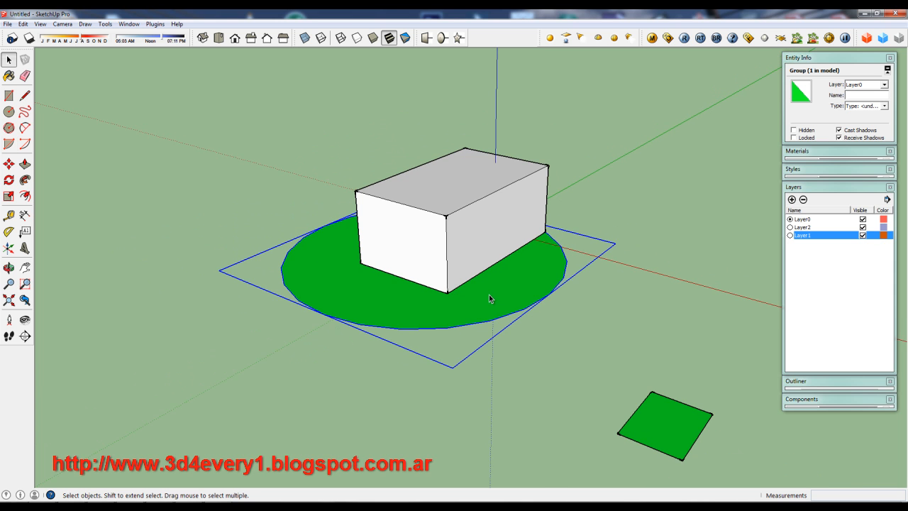
middle_click_drag(489, 296, 501, 336)
scroll(480, 310, "down", 2)
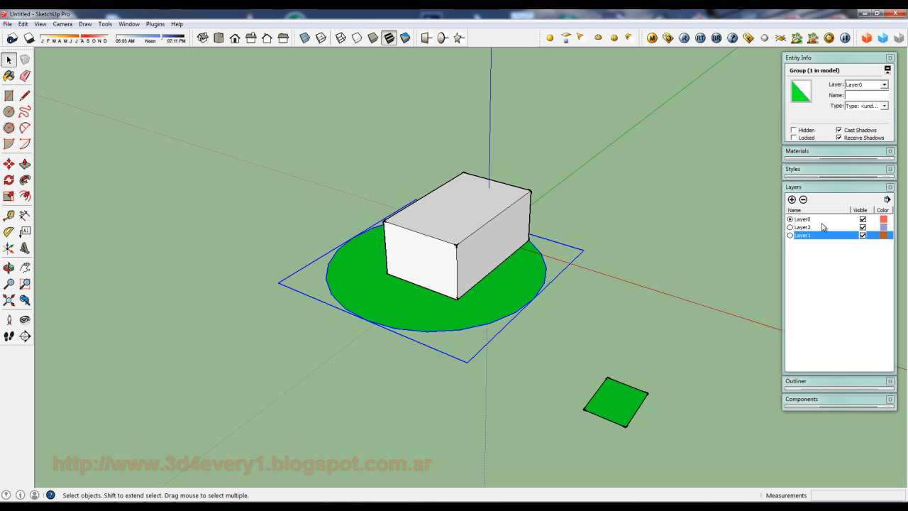
Step: Delete the whole box standing on the circle
middle_click_drag(467, 210, 470, 269)
scroll(503, 223, "up", 3)
scroll(480, 250, "down", 3)
scroll(461, 257, "up", 2)
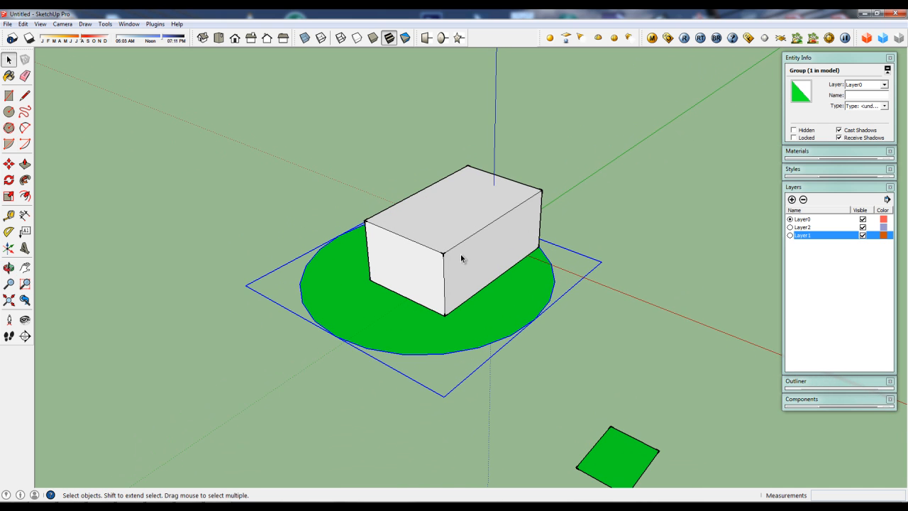
triple_click(460, 257)
key("Delete")
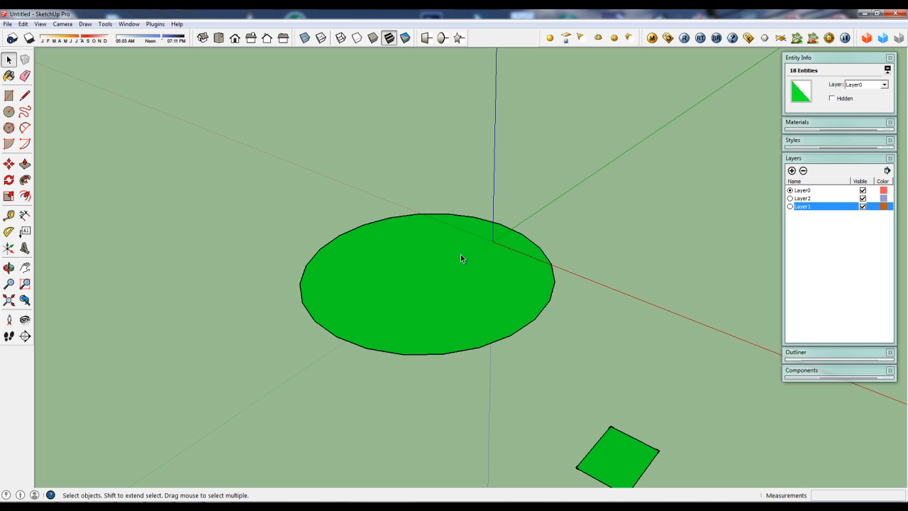
Step: Explode the circle group back into loose geometry and clear the selection
scroll(457, 253, "down", 2)
middle_click_drag(454, 251, 466, 283)
left_click(465, 283)
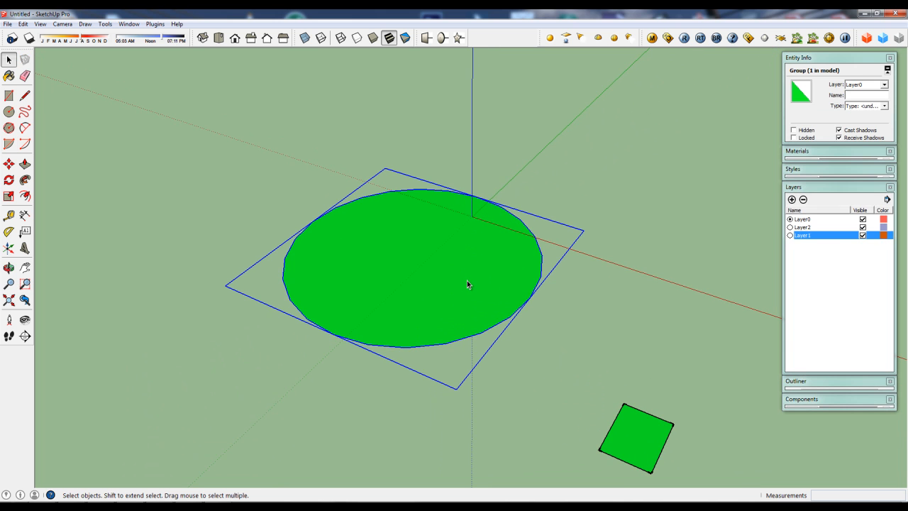
right_click(466, 281)
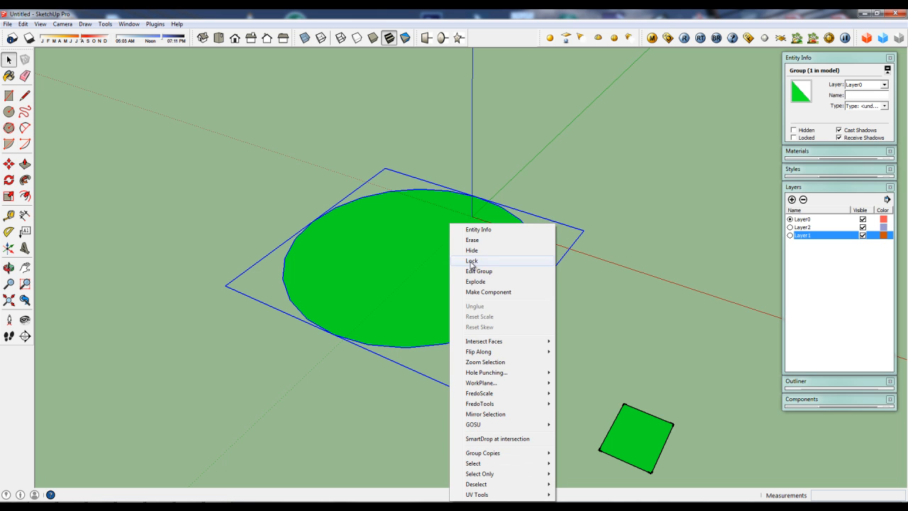
left_click(476, 282)
left_click(607, 239)
middle_click_drag(457, 262, 450, 270)
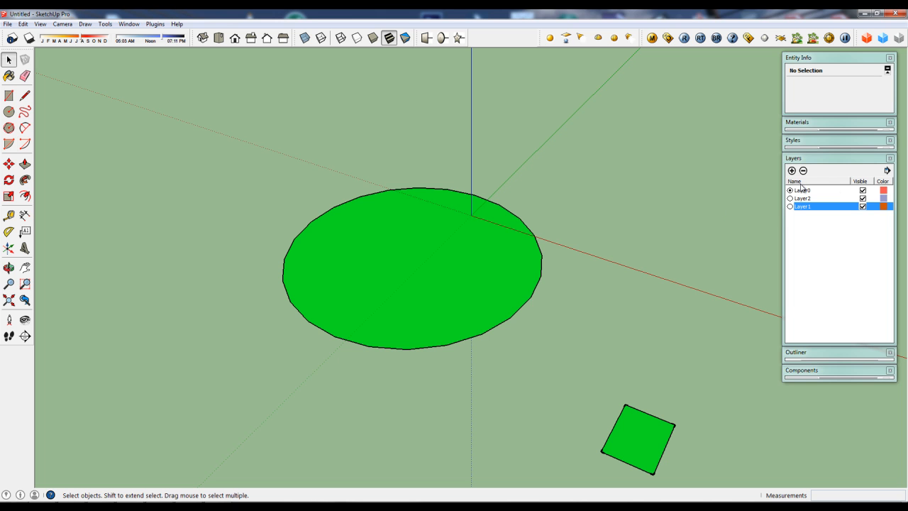
Step: Select both the circle and the small rectangle and assign all their geometry to Layer0
middle_click_drag(521, 289, 488, 277)
scroll(488, 277, "down", 2)
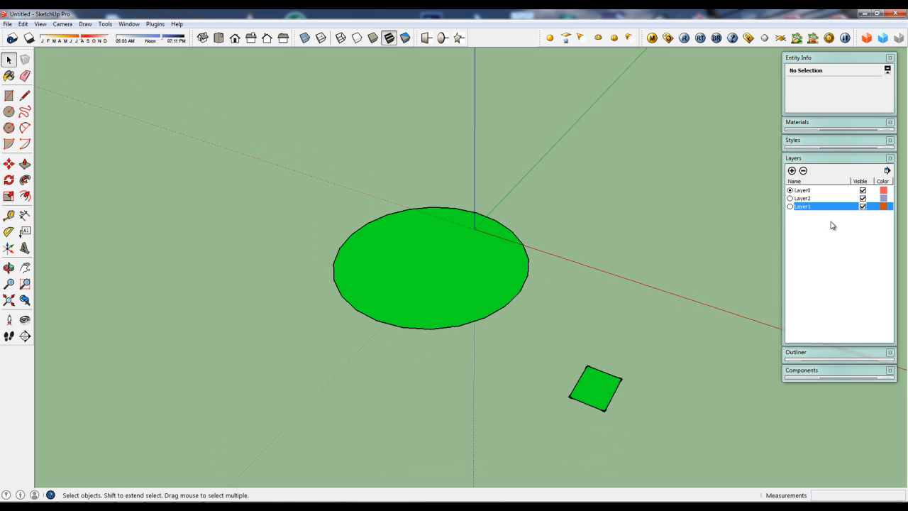
scroll(424, 279, "down", 1)
left_click_drag(303, 184, 660, 441)
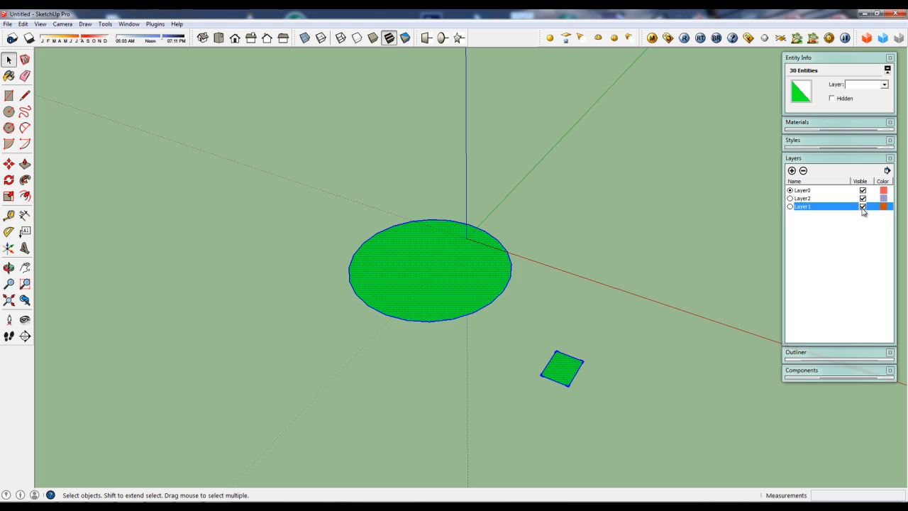
left_click(869, 85)
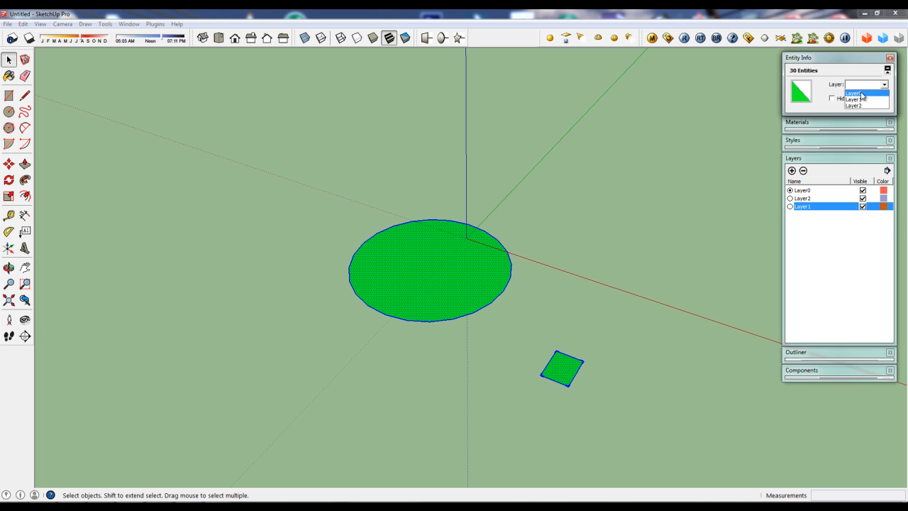
left_click(861, 94)
left_click(676, 196)
Step: Hide Layer1 and Layer2 to check the reassigned shapes, and try to hide the active Layer0 as well
left_click(862, 206)
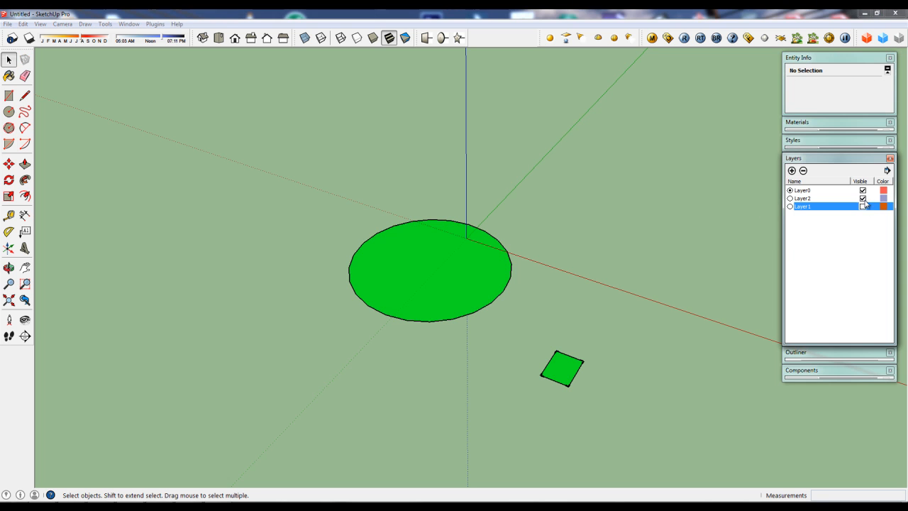
left_click(862, 198)
middle_click_drag(594, 281, 589, 268)
middle_click_drag(430, 287, 709, 288)
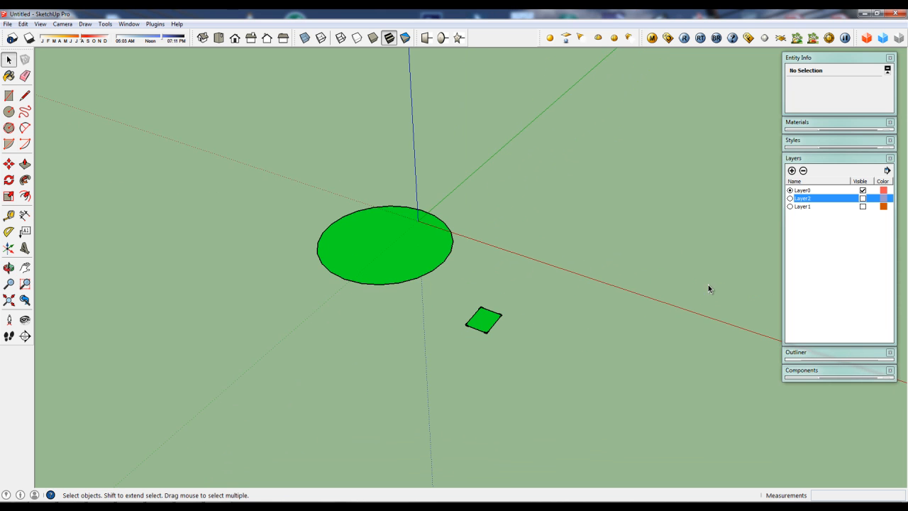
left_click(862, 193)
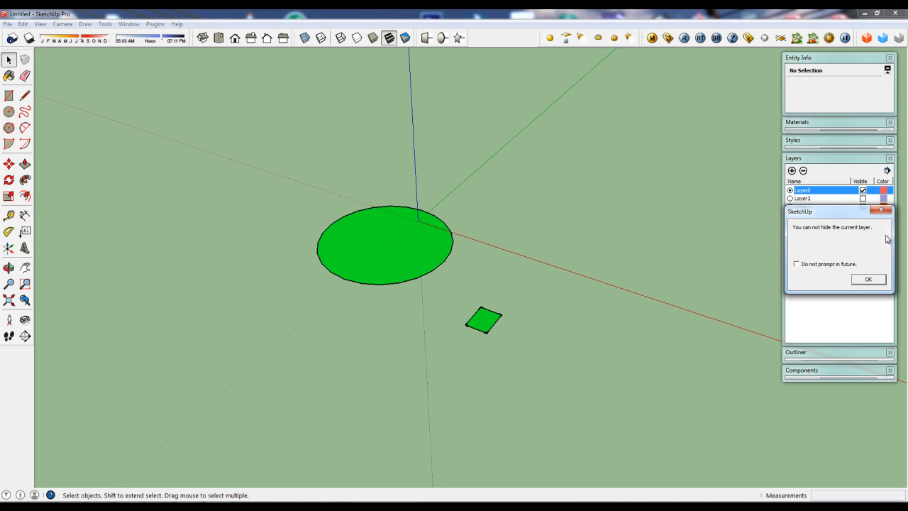
left_click(883, 212)
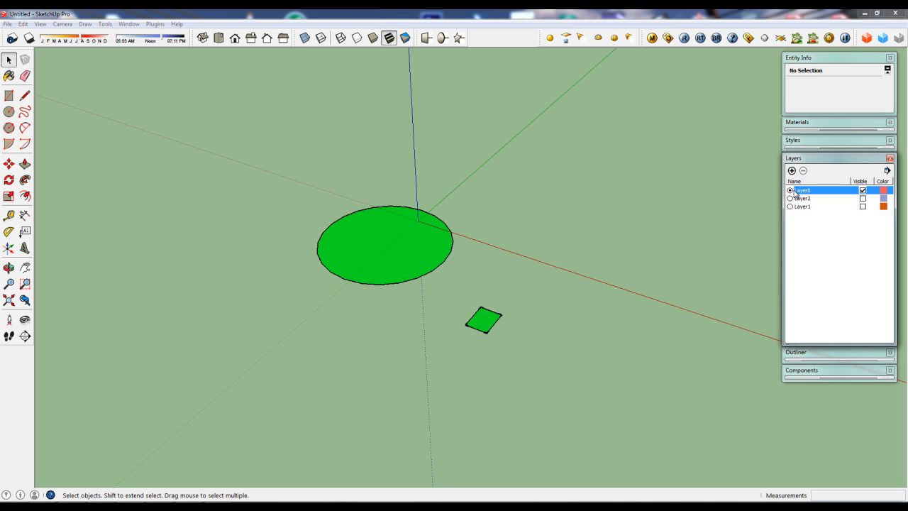
middle_click_drag(456, 285, 495, 326)
scroll(444, 322, "up", 2)
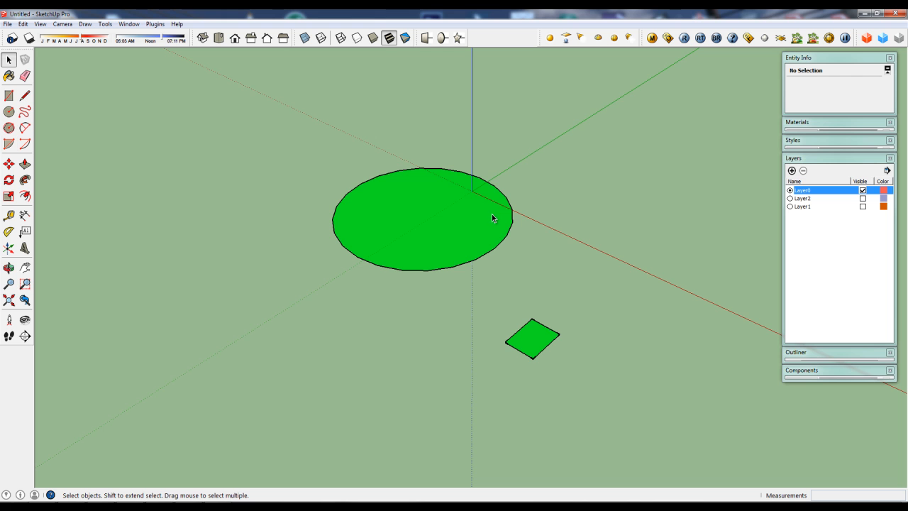
mouse_move(412, 283)
middle_mouse_down()
mouse_move(379, 292)
mouse_move(419, 295)
middle_mouse_up()
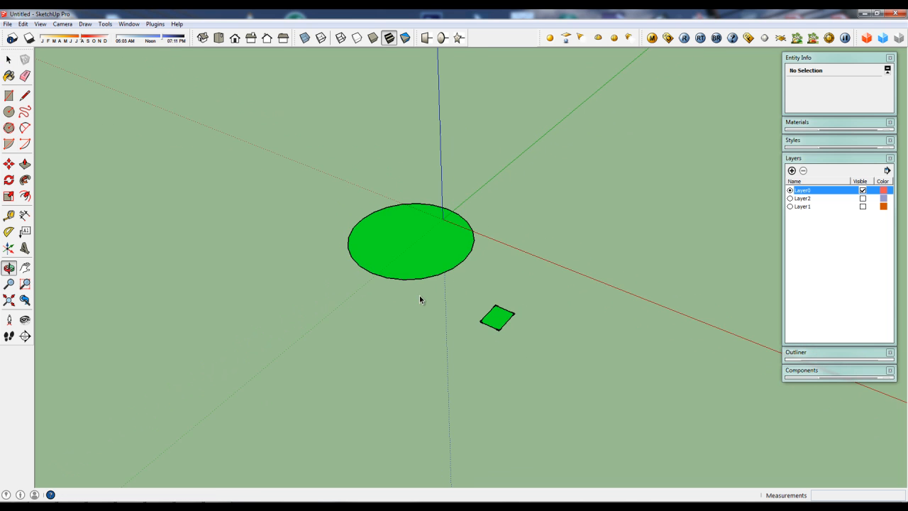
scroll(408, 260, "up", 4)
scroll(416, 220, "down", 1)
middle_click_drag(390, 249, 432, 257)
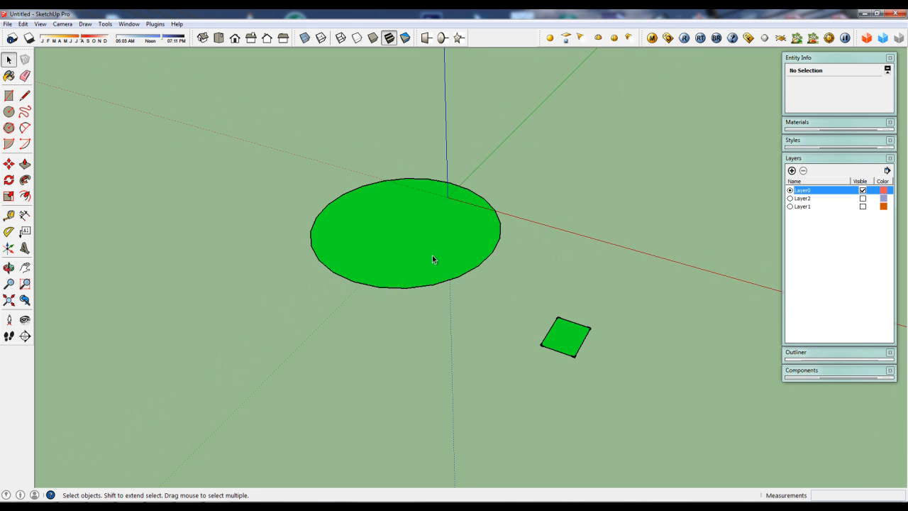
scroll(425, 254, "up", 2)
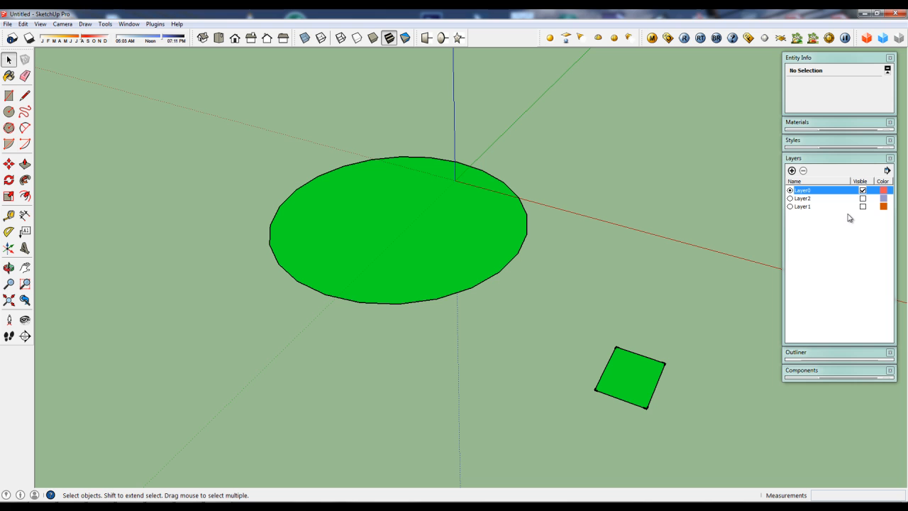
left_click(799, 206)
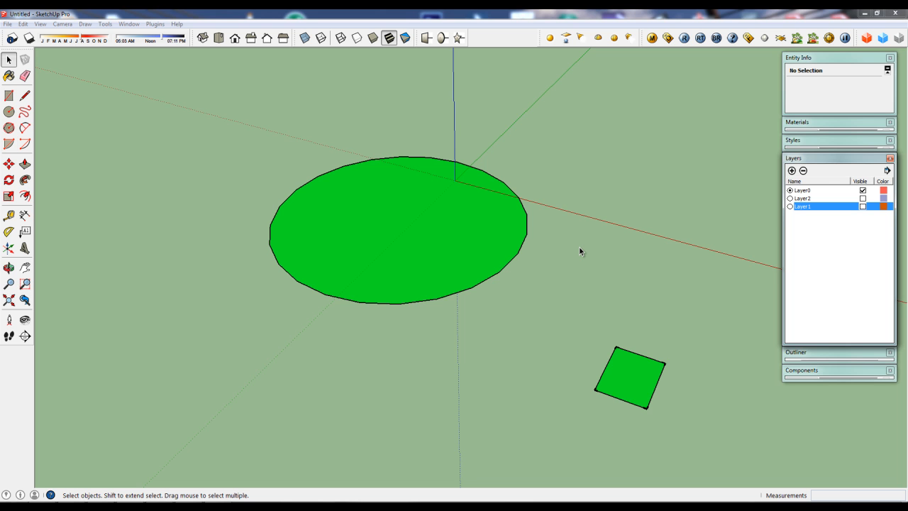
middle_click_drag(567, 253, 538, 258)
left_click(801, 191)
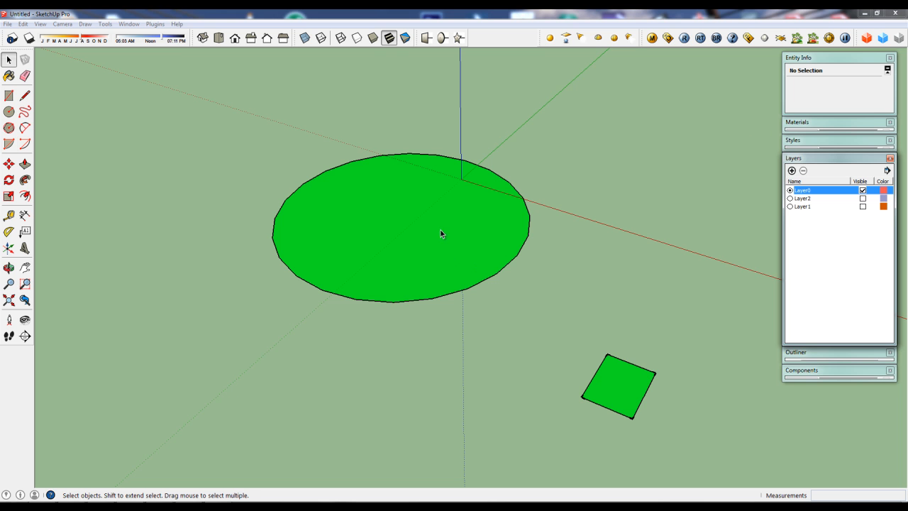
Step: Inspect the layer assignment of the circle's face and of its complete geometry, and clear the selection
left_click(416, 205)
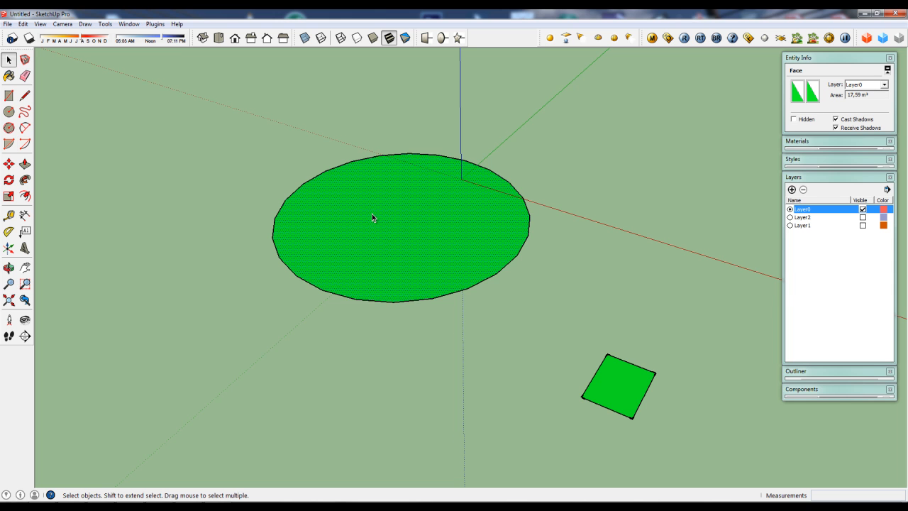
scroll(371, 213, "down", 1)
middle_click_drag(382, 232, 403, 241)
scroll(403, 241, "up", 1)
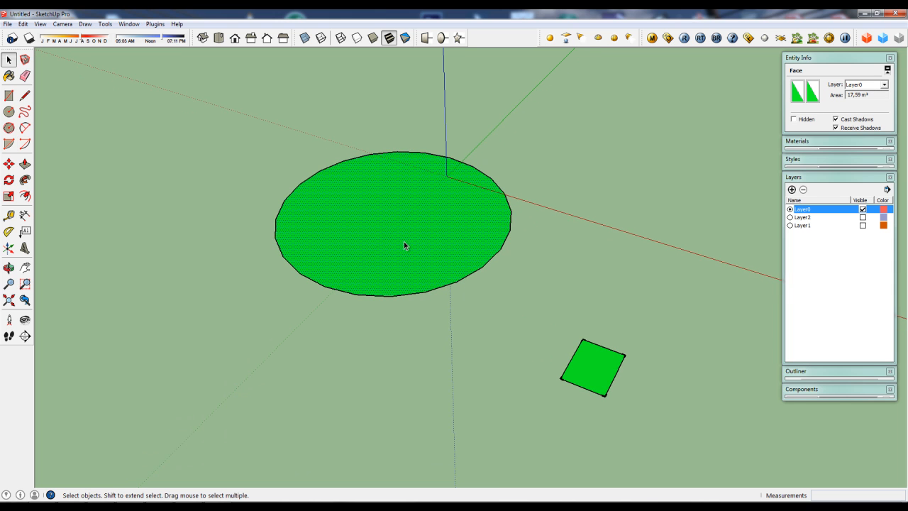
left_click_drag(248, 136, 532, 301)
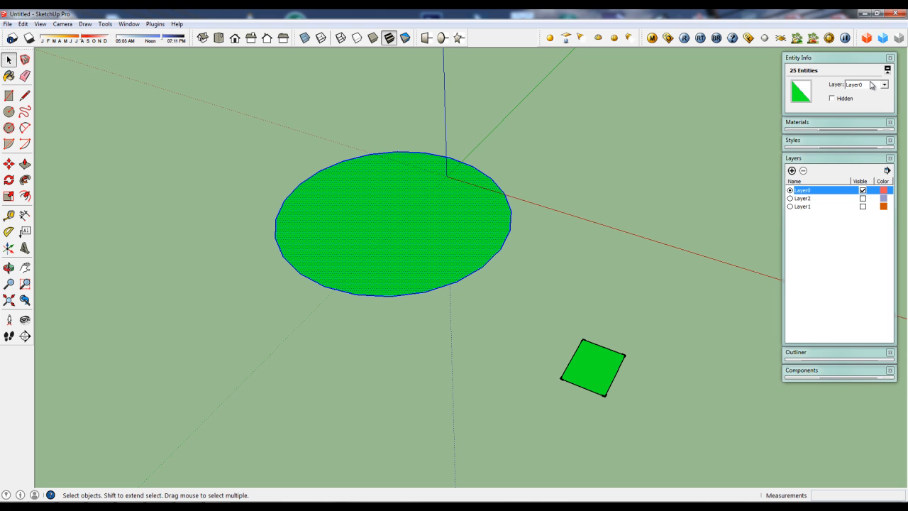
left_click(389, 268)
middle_click_drag(494, 287, 505, 291)
left_click(495, 296)
scroll(450, 254, "down", 1)
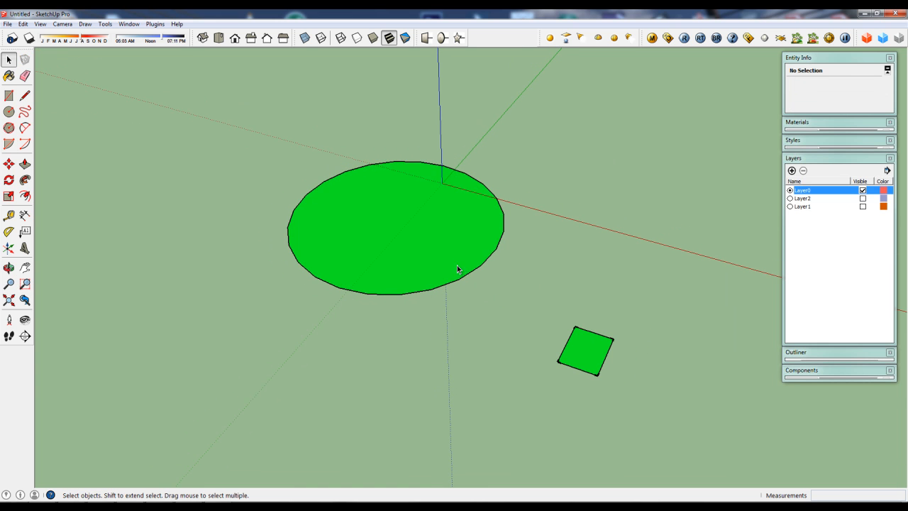
left_click_drag(260, 138, 558, 312)
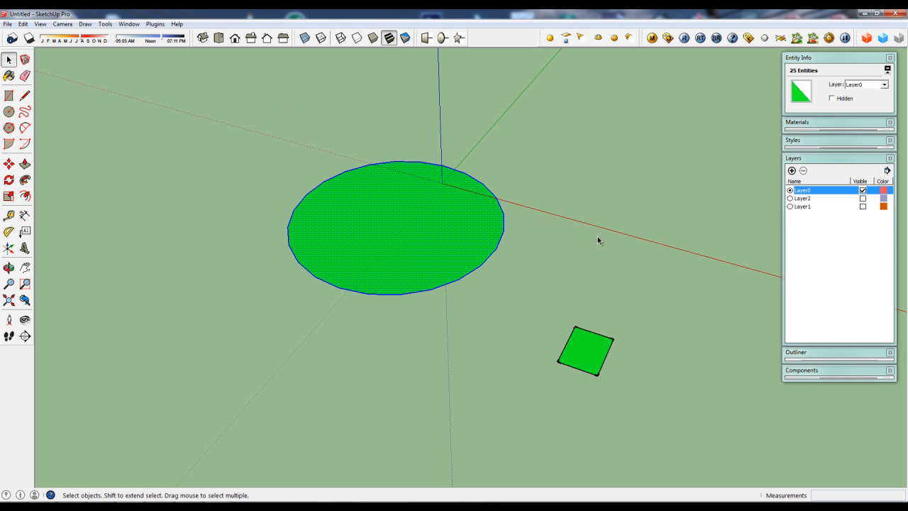
middle_click_drag(567, 251, 525, 238)
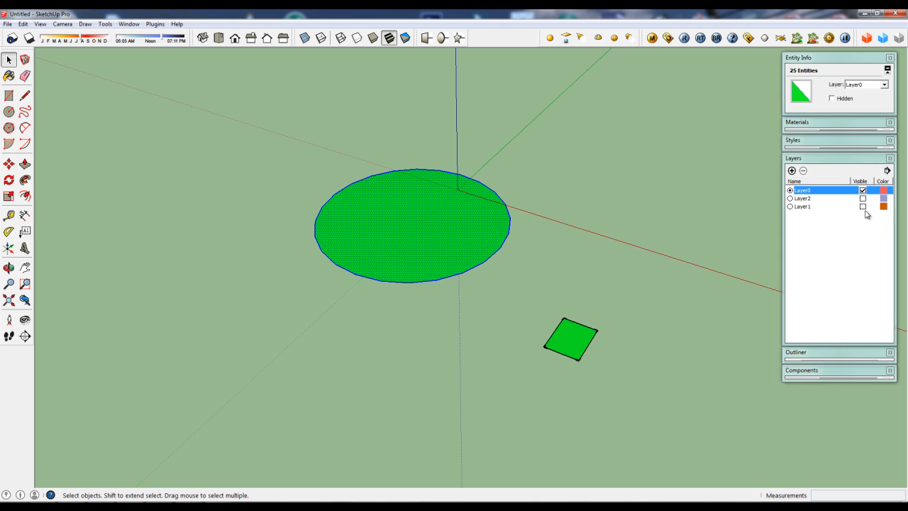
left_click(680, 176)
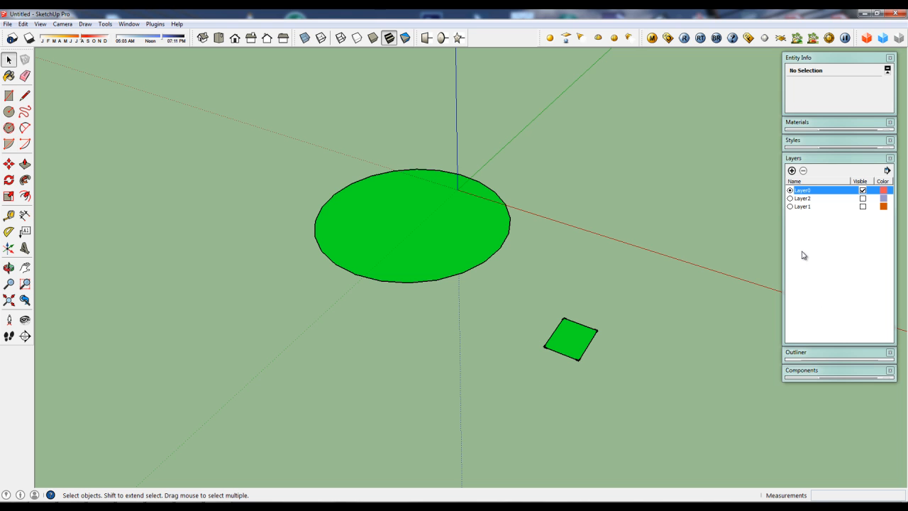
Step: Rename Layer2 to Cesped and Layer1 to Casa
left_click(807, 199)
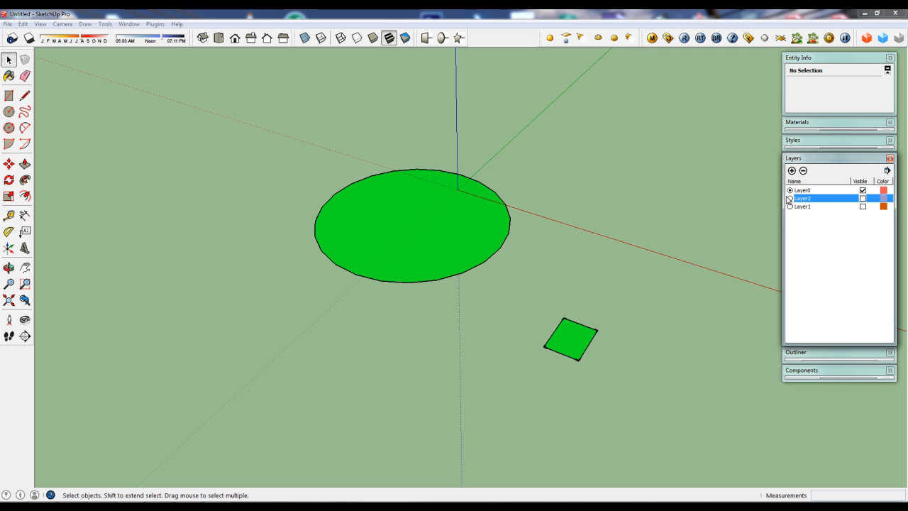
left_click(807, 199)
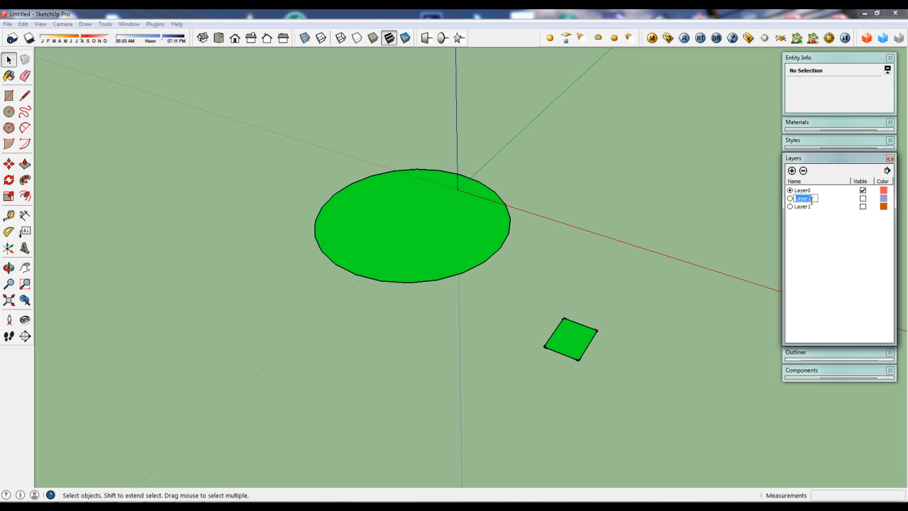
type("Cesped")
key("Return")
double_click(809, 199)
type("Casa")
key("Return")
Step: Group the circle's face and edges and assign the group to the Cesped layer
left_click_drag(275, 135, 544, 313)
key("ctrl+g")
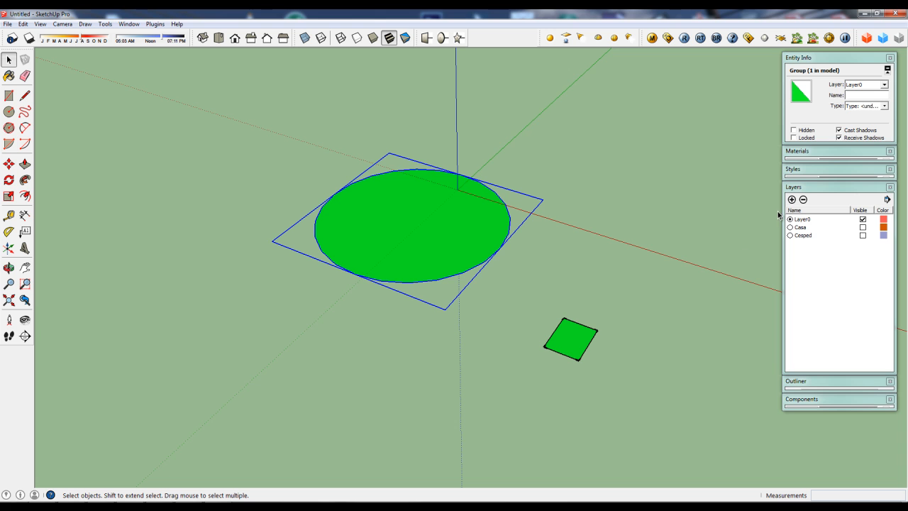
left_click(862, 85)
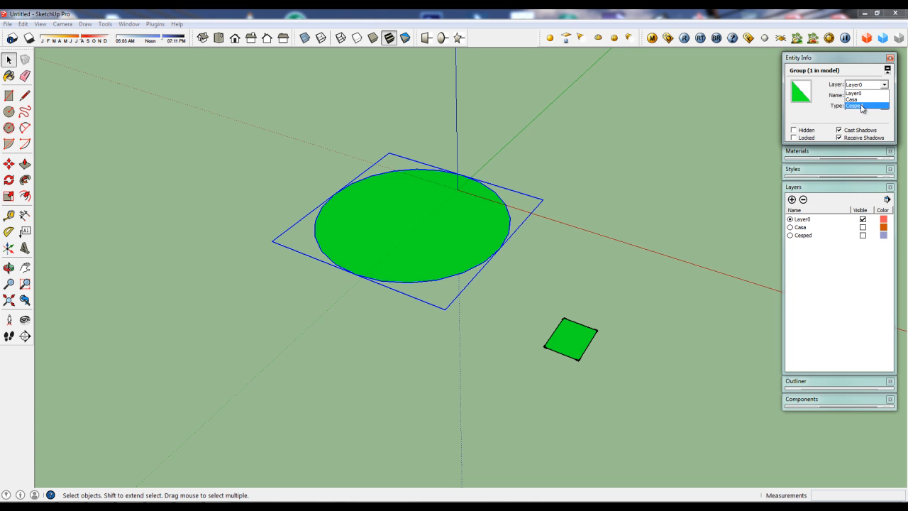
left_click(862, 106)
left_click(616, 267)
Step: Extrude the small rectangle upward by about 0.53 m into a box
key("o")
key("space")
left_click(570, 337)
scroll(572, 345, "up", 2)
key("p")
left_click_drag(573, 344, 572, 314)
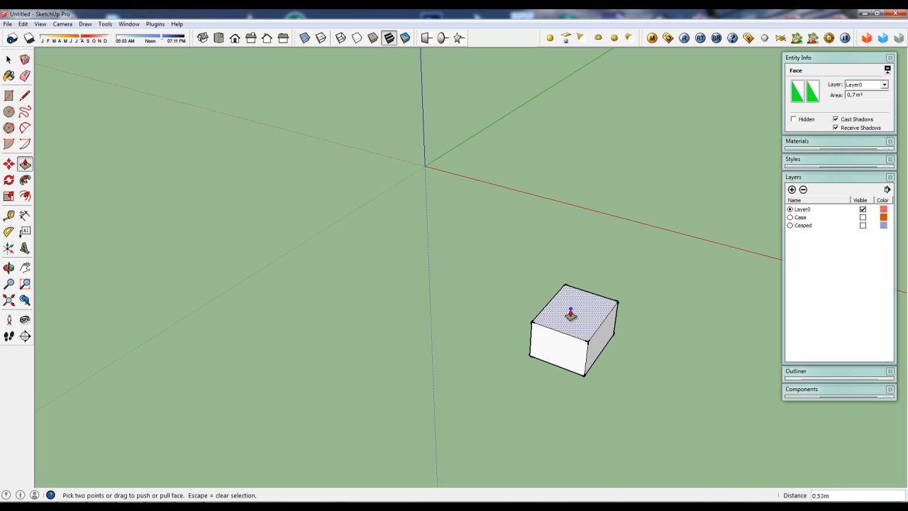
Step: Draw a ridge line about 0.95 m long across the middle of the box's top and raise it into a gable roof
middle_click_drag(563, 341, 558, 314)
key("l")
left_click(556, 328)
left_click(593, 299)
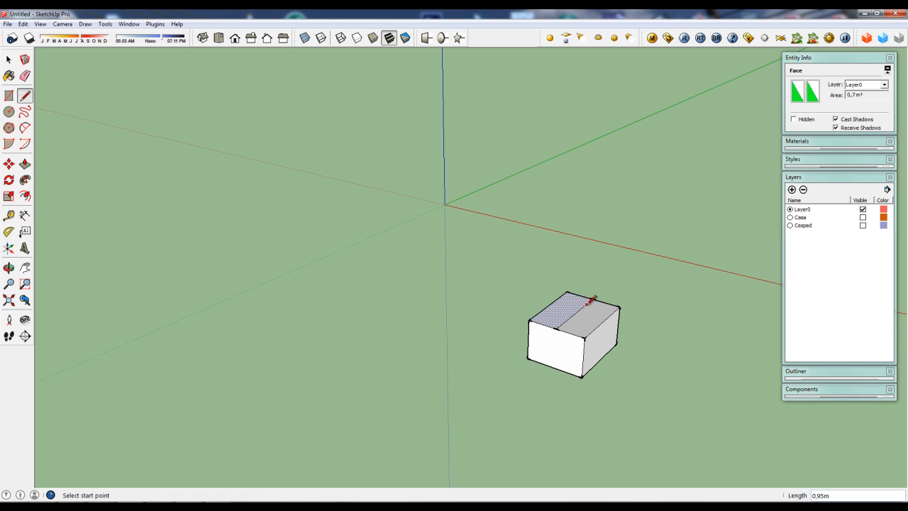
key("space")
left_click(576, 313)
key("m")
left_click_drag(577, 312, 580, 294)
scroll(517, 278, "down", 2)
Step: Group the whole house and assign the group to the Casa layer
key("space")
left_click_drag(505, 265, 631, 386)
key("ctrl+g")
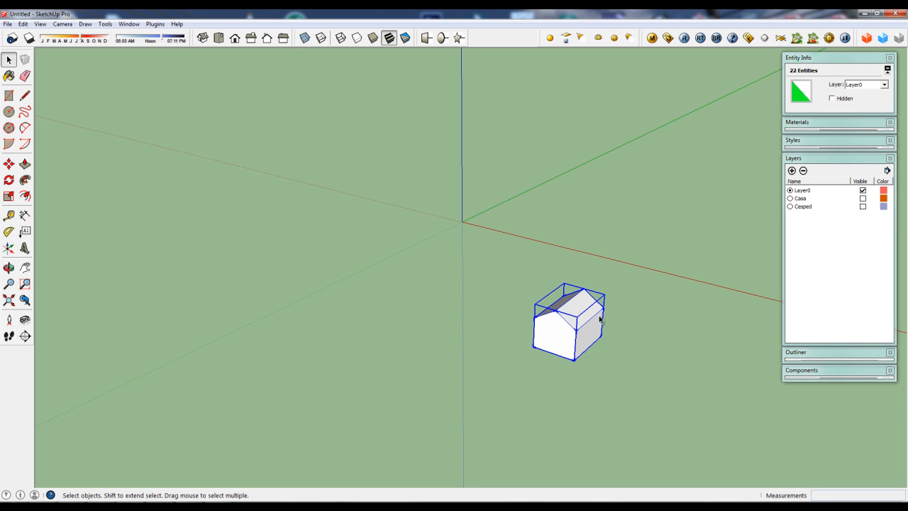
left_click(866, 84)
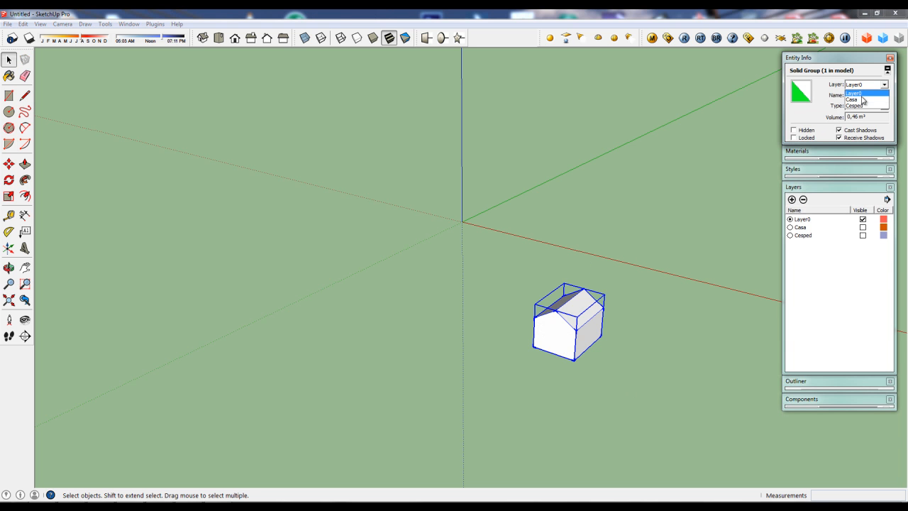
left_click(862, 101)
left_click(627, 222)
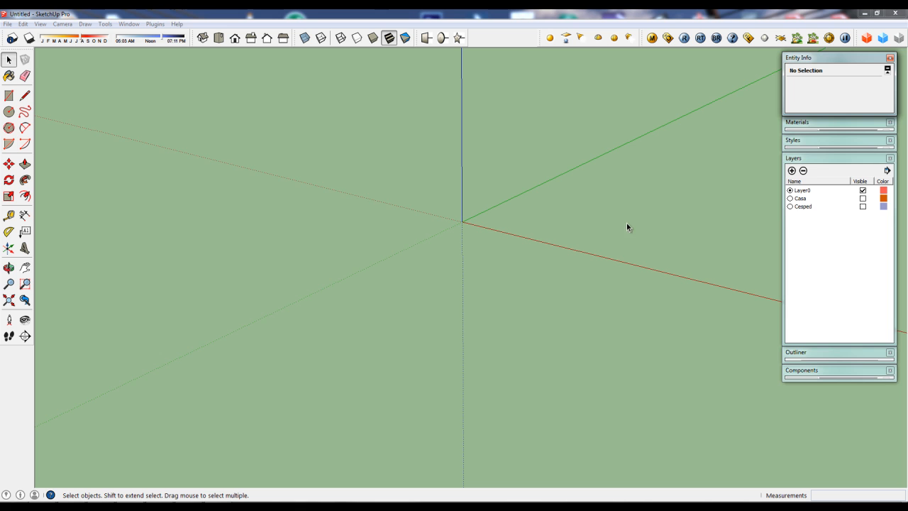
Step: Make the Cesped and Casa layers visible and move the house onto the middle of the green circle
left_click(862, 207)
left_click(862, 198)
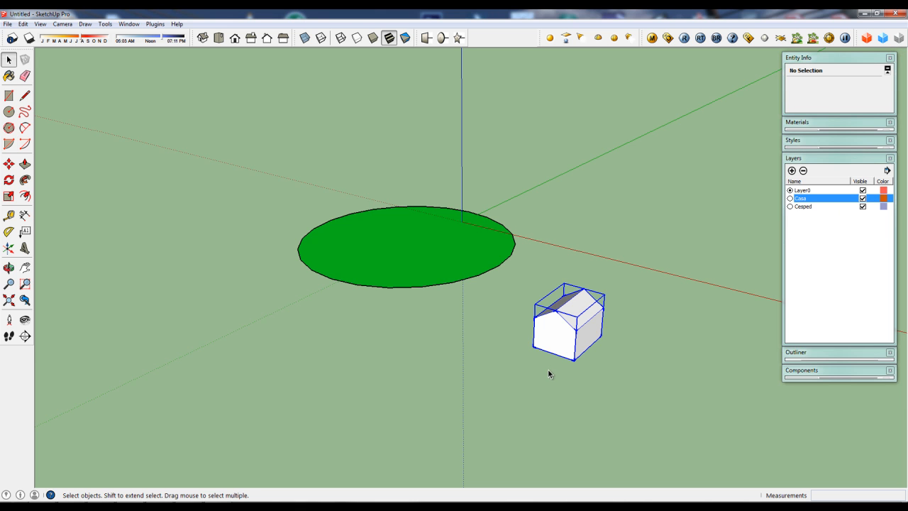
key("m")
left_click(534, 349)
scroll(396, 267, "down", 1)
key("space")
middle_click_drag(435, 296, 474, 318)
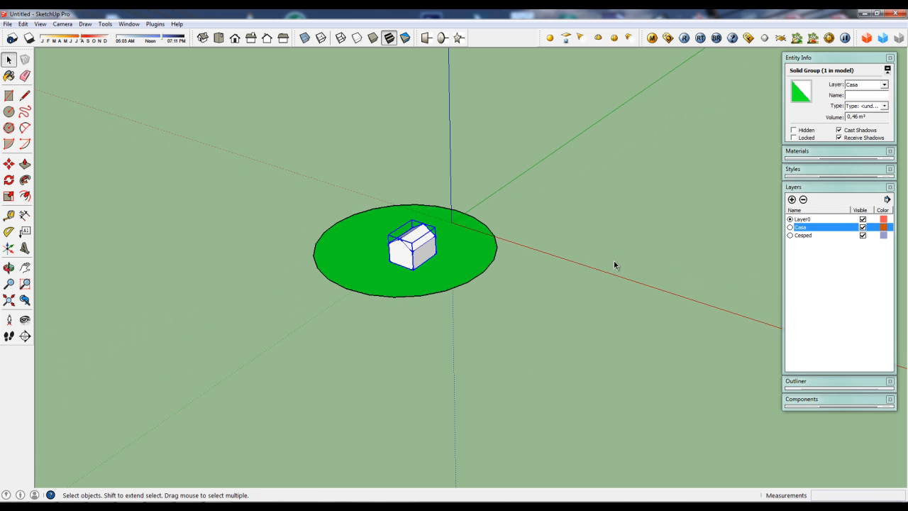
Step: Switch the visibility of the Cesped and Casa layers off and on to check the lawn and house separately
left_click(862, 235)
left_click(862, 227)
left_click(862, 235)
left_click(862, 227)
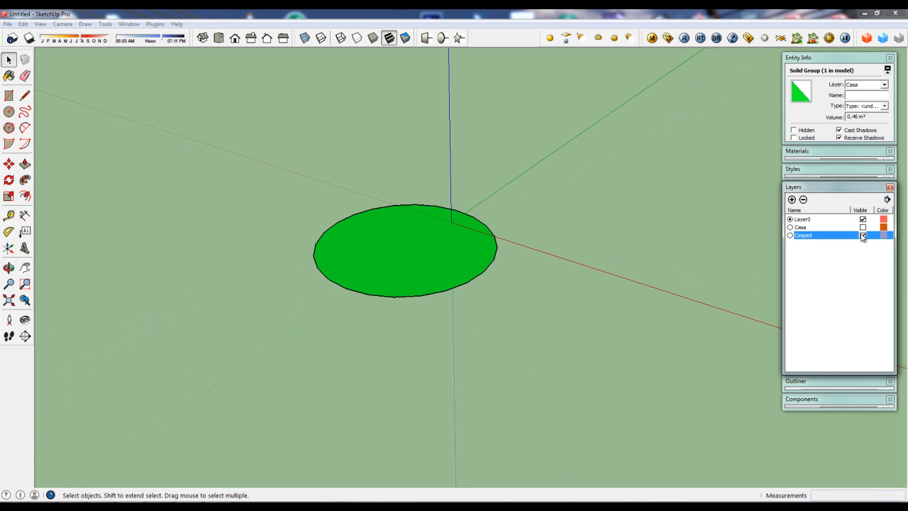
middle_click_drag(492, 308, 624, 262)
middle_click_drag(540, 274, 516, 275)
scroll(462, 285, "up", 4)
middle_click_drag(459, 282, 510, 276)
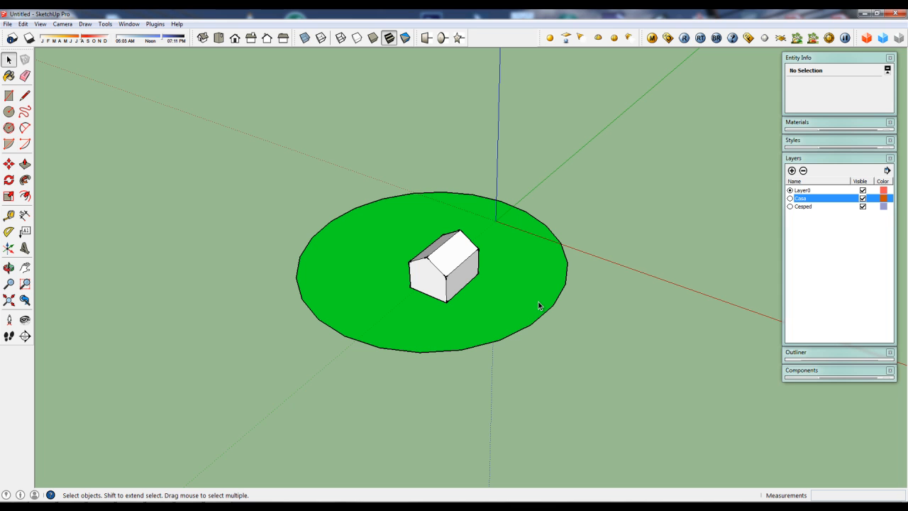
Step: Examine the house group and the lawn group, selecting each to check which layer it is on
middle_click_drag(534, 304, 440, 319)
scroll(432, 312, "up", 3)
scroll(441, 315, "down", 2)
left_click(441, 275)
left_click(508, 319)
scroll(492, 255, "down", 3)
middle_click_drag(492, 255, 451, 284)
scroll(451, 282, "up", 3)
middle_click_drag(499, 317, 469, 309)
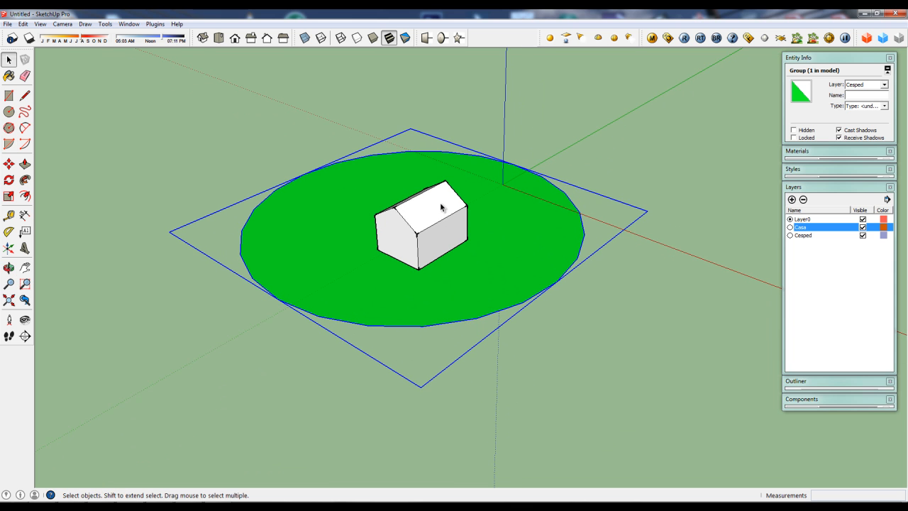
middle_click_drag(423, 253, 393, 269)
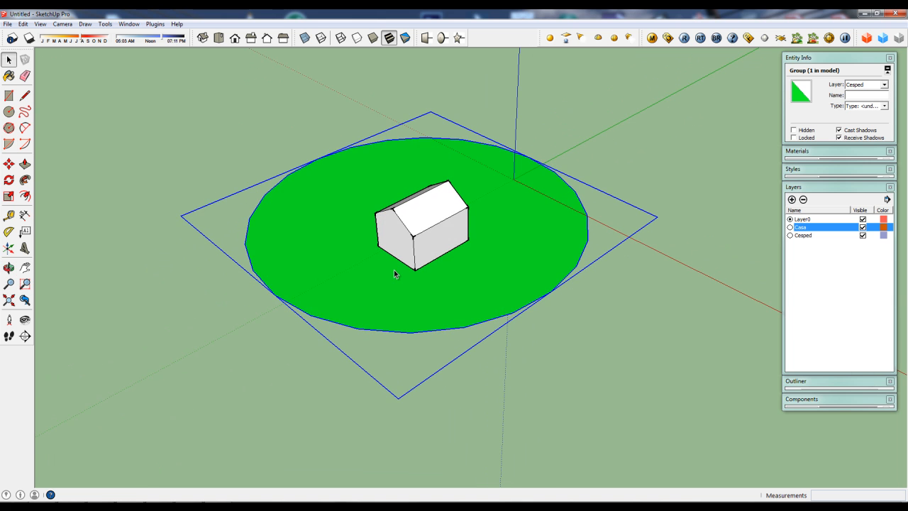
scroll(395, 274, "down", 2)
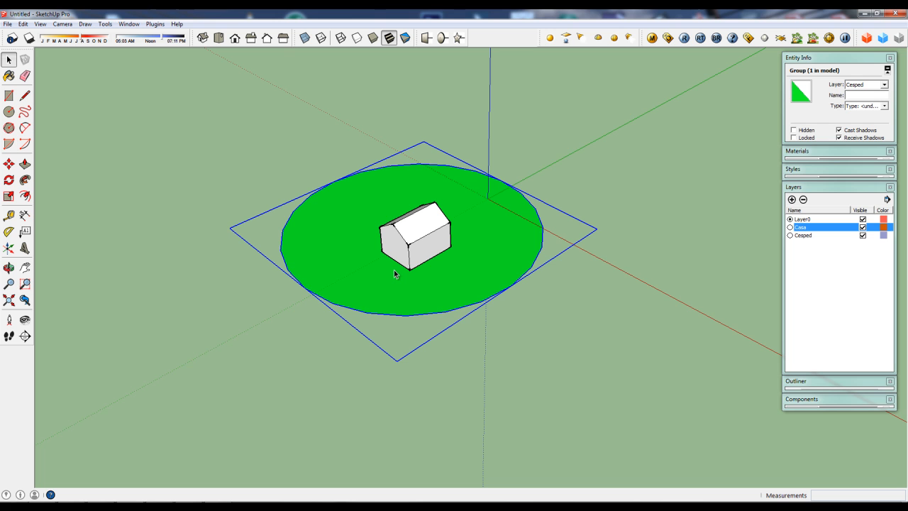
left_click(424, 237)
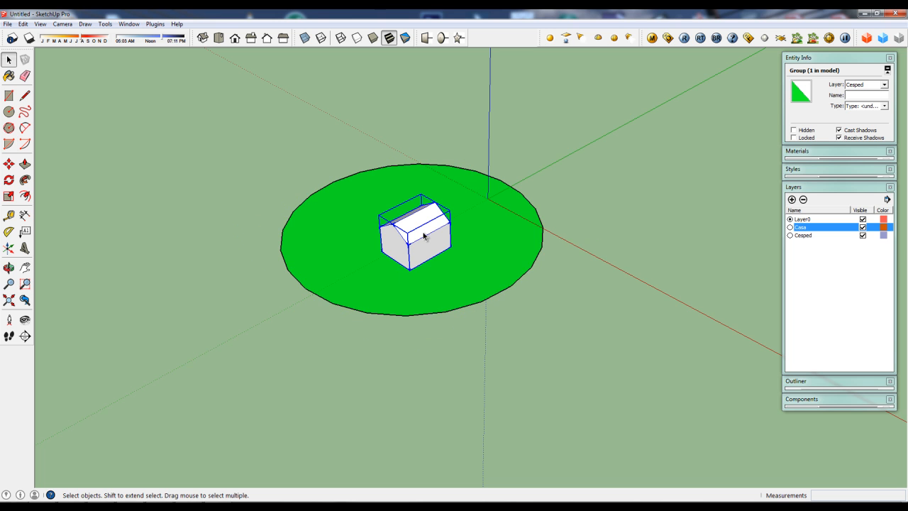
scroll(412, 243, "up", 2)
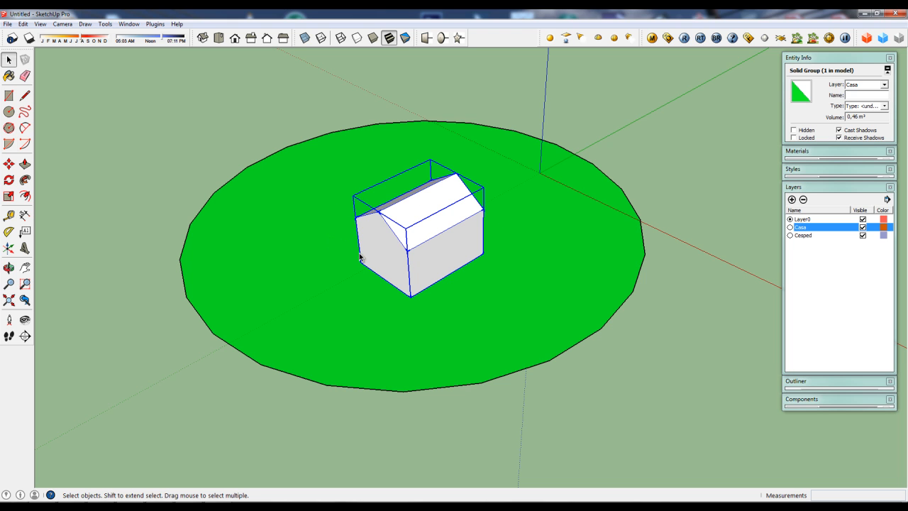
scroll(438, 231, "down", 1)
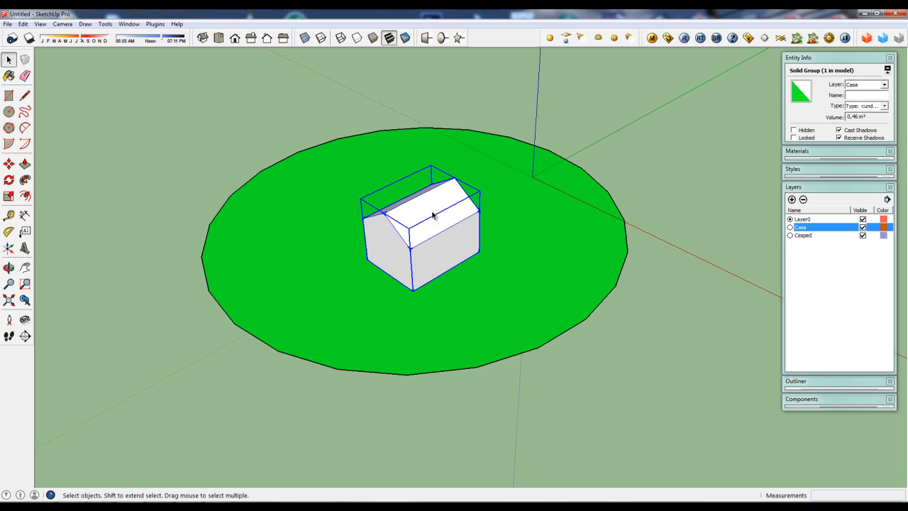
scroll(407, 206, "down", 3)
middle_click_drag(410, 223, 430, 231)
scroll(380, 222, "up", 3)
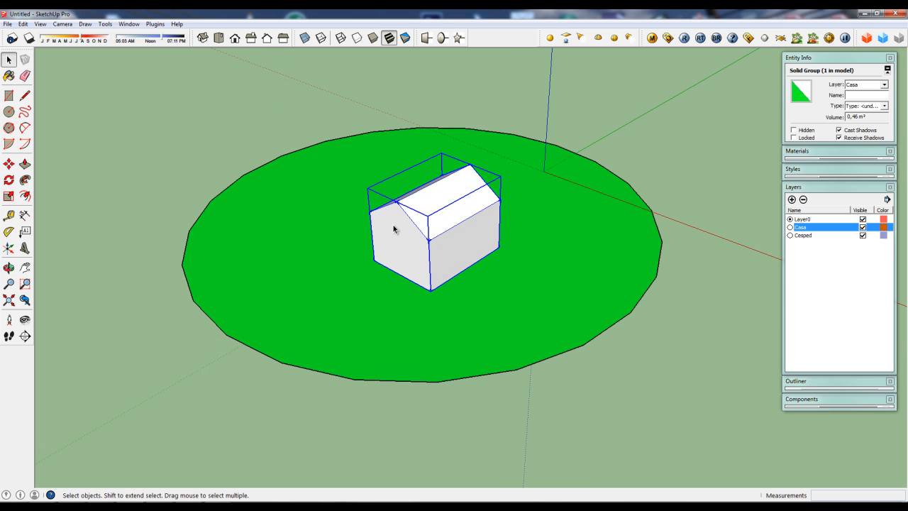
Step: Hide and reshow the Casa layer to check that it controls the house group
left_click(865, 232)
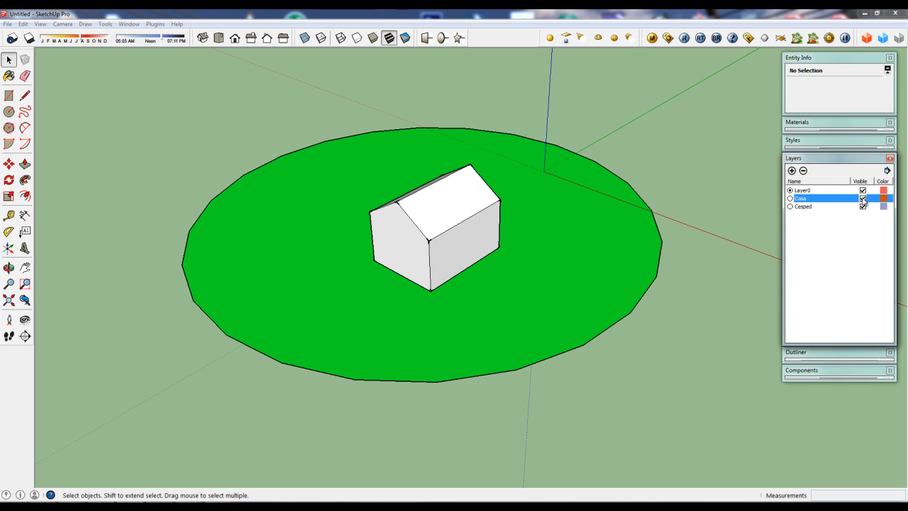
left_click(862, 198)
left_click(862, 199)
Step: Open the house group, examine its individual roof and wall faces, and leave the group
middle_click_drag(488, 218, 445, 207)
double_click(445, 208)
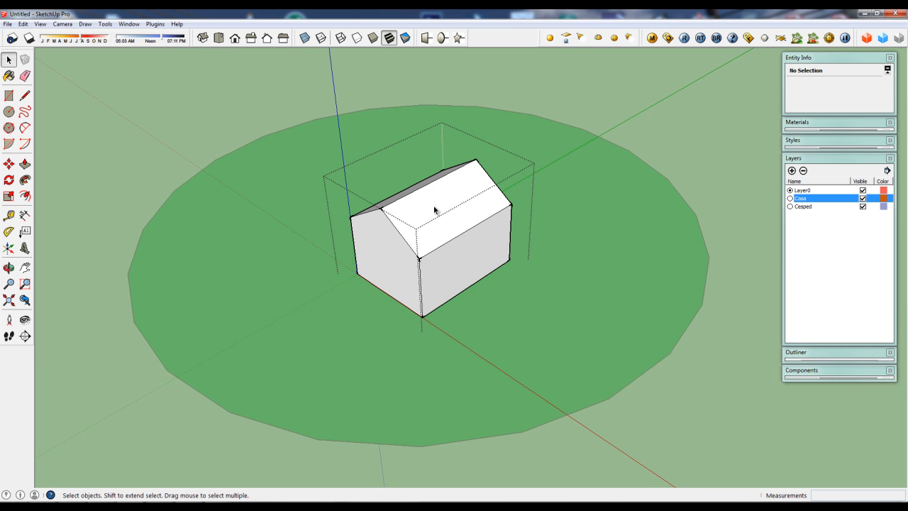
left_click(432, 203)
middle_click_drag(369, 227, 379, 249)
left_click(441, 217)
left_click(487, 213)
left_click(700, 182)
middle_click_drag(577, 219, 523, 205)
Step: Add a new layer named Techo and select the house group
left_click(792, 171)
type("Techo")
key("Return")
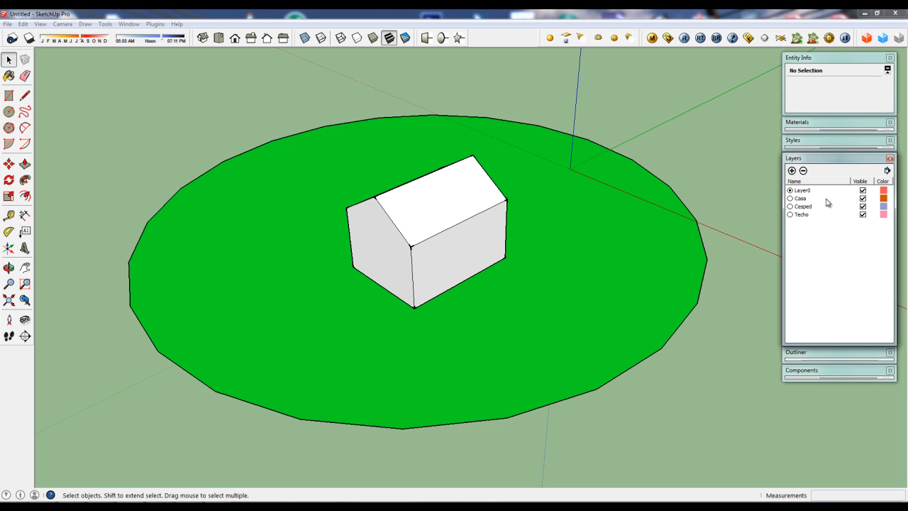
left_click(426, 252)
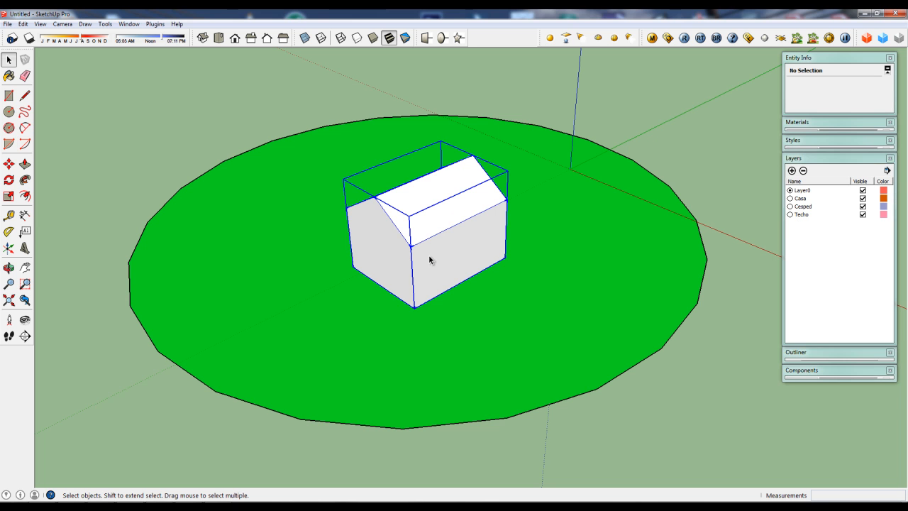
Step: Open the house group, assign its two sloping roof faces to the Techo layer, and leave the group
middle_click_drag(421, 215, 535, 260)
double_click(425, 207)
left_click(422, 236)
left_click(464, 248, "shift")
left_click(875, 86)
left_click(853, 101)
left_click(676, 106)
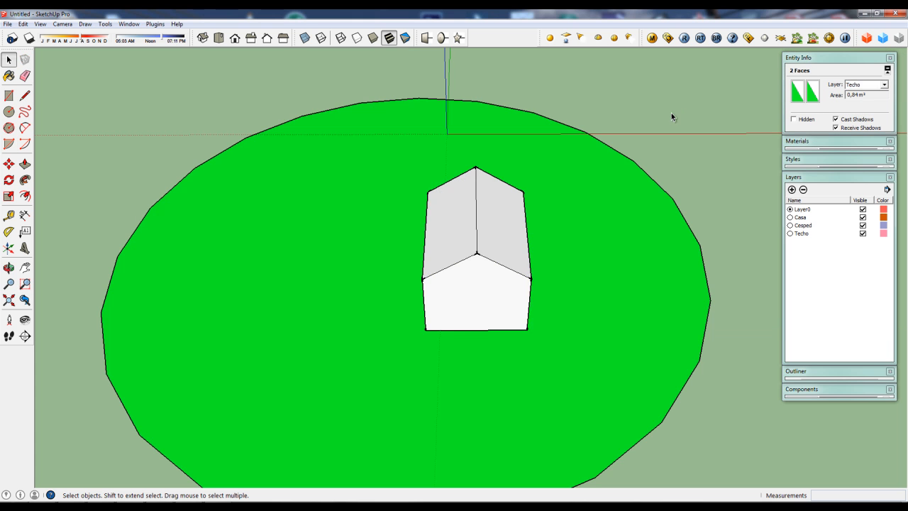
Step: Hide and reshow the Techo layer and the Casa layer in turn to check which parts each one controls
middle_click_drag(657, 190, 367, 192)
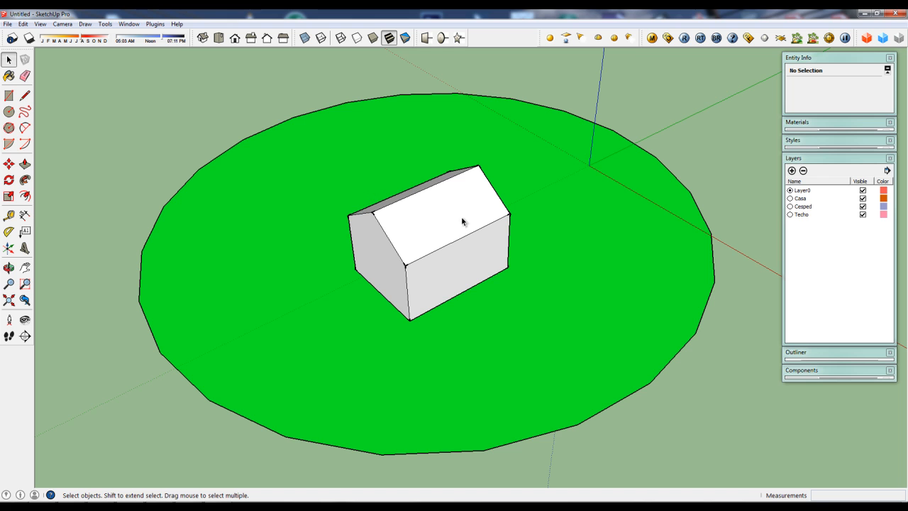
left_click(862, 214)
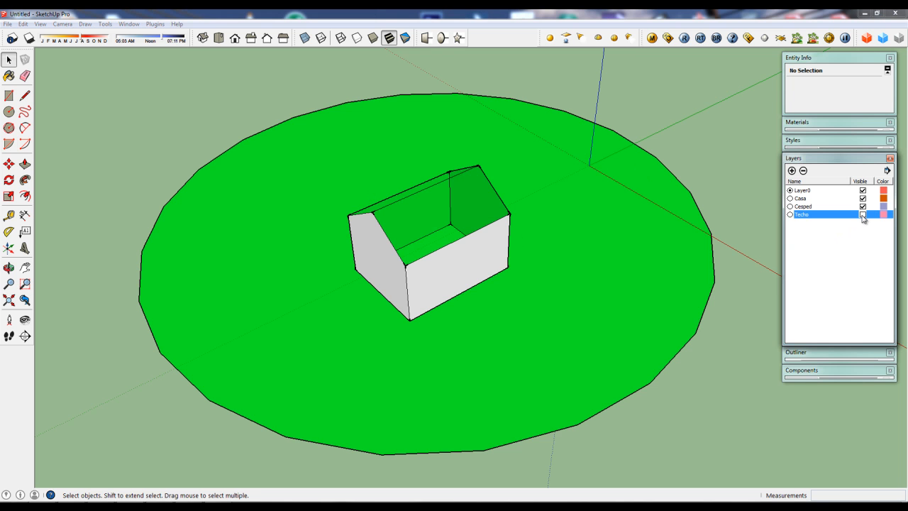
left_click(862, 215)
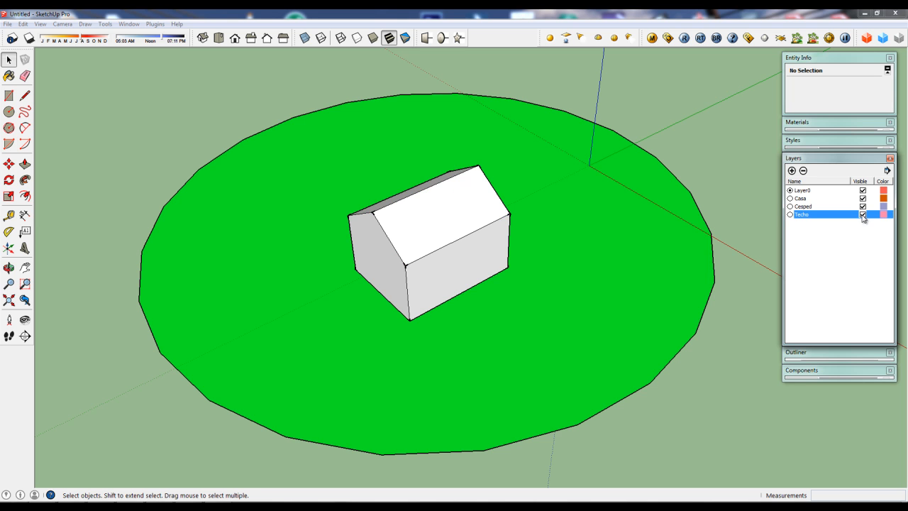
left_click(862, 198)
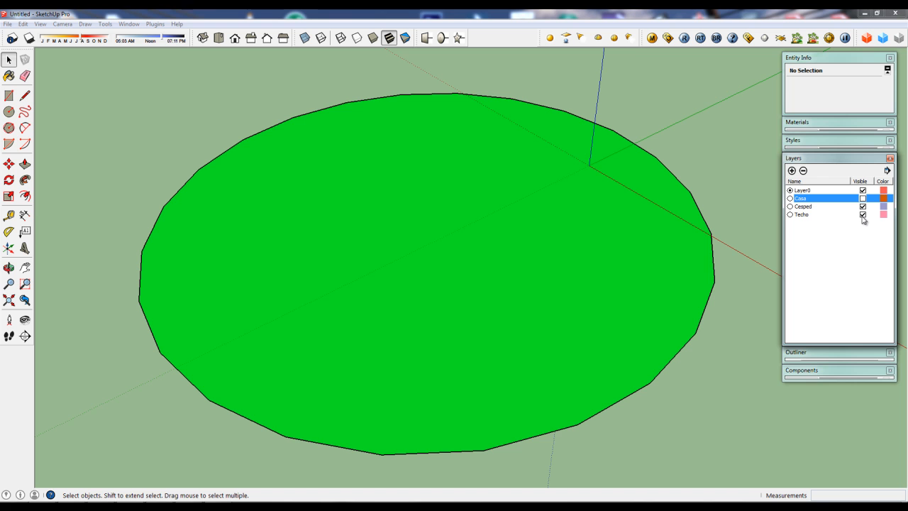
left_click(862, 200)
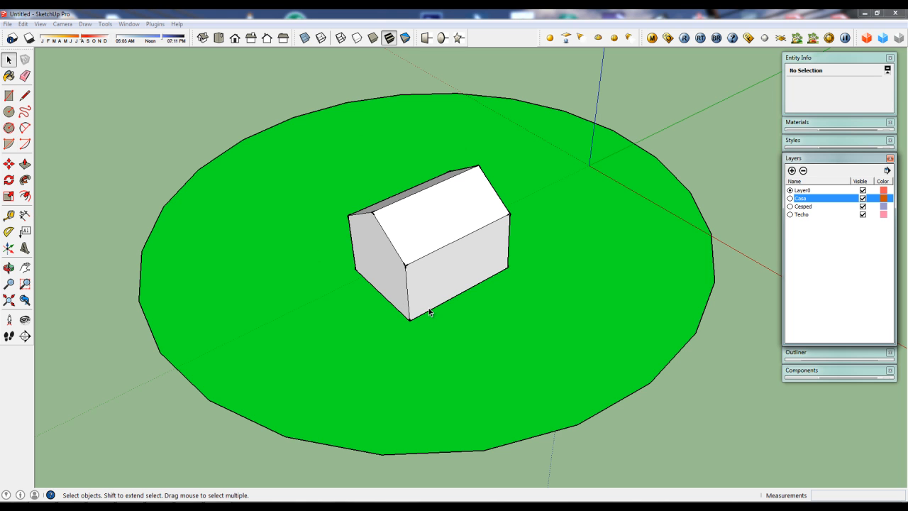
Step: Hide and reshow the Techo layer again to check its effect on the roof faces
mouse_move(435, 256)
middle_mouse_down()
mouse_move(468, 265)
mouse_move(450, 259)
mouse_move(454, 276)
mouse_move(438, 271)
middle_mouse_up()
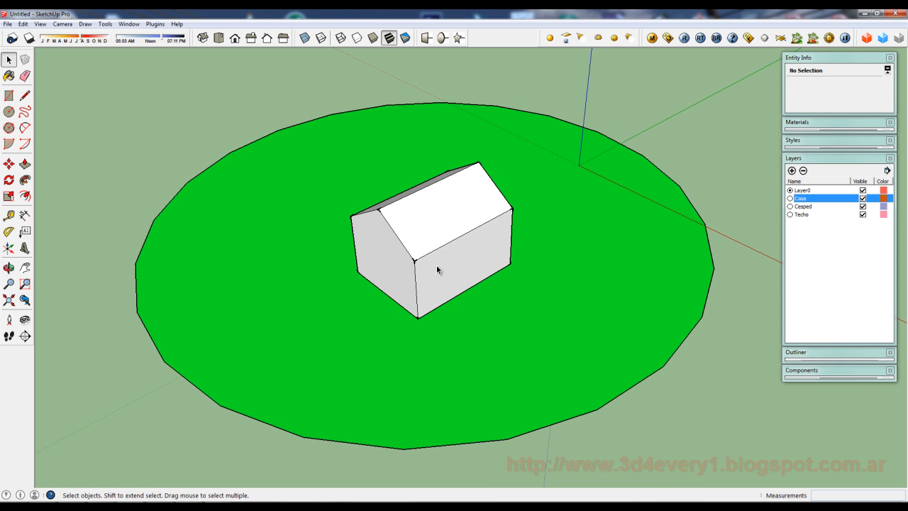
scroll(432, 263, "up", 1)
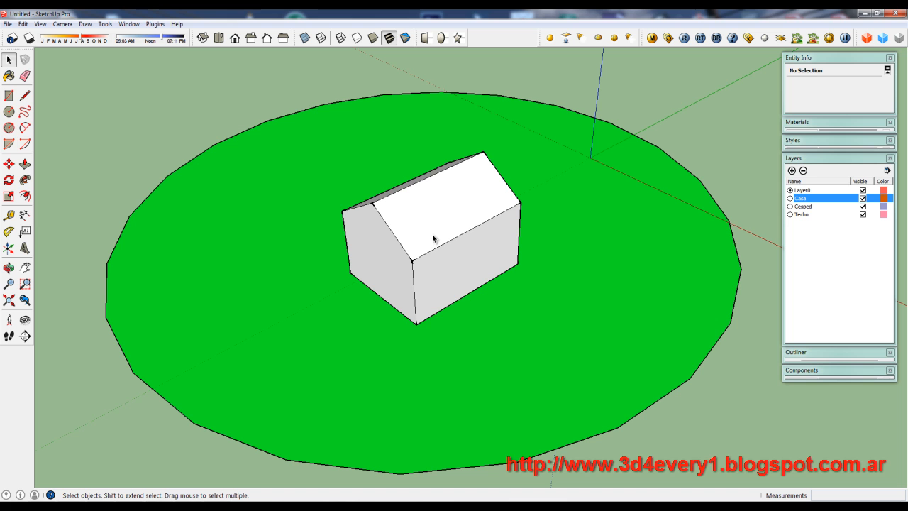
scroll(431, 241, "down", 1)
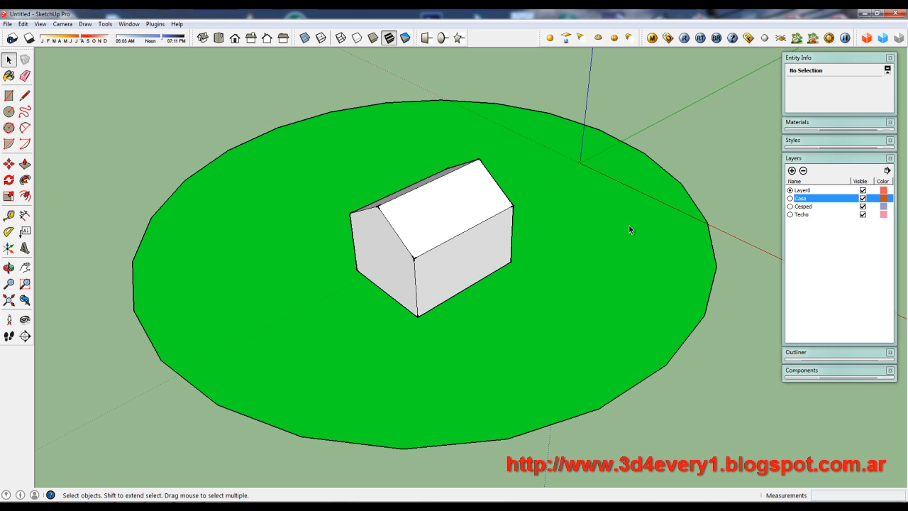
left_click(862, 214)
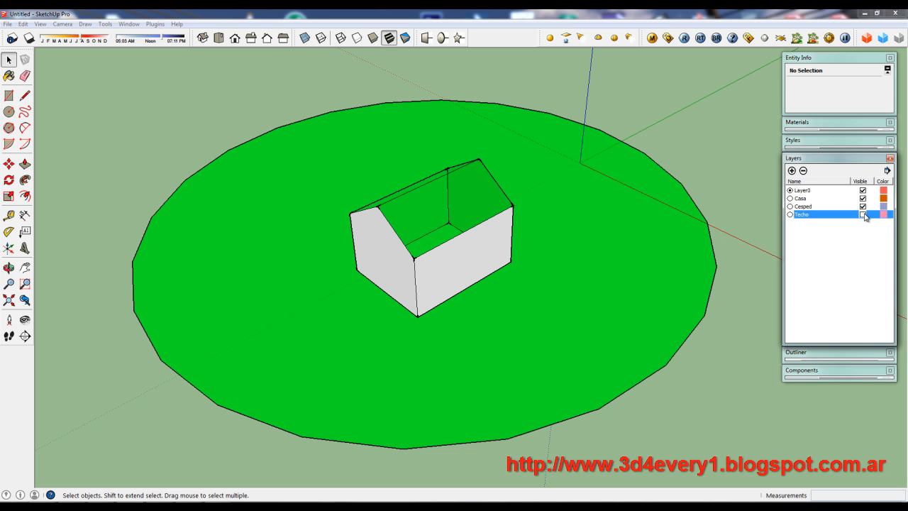
left_click(863, 215)
middle_click_drag(444, 278, 436, 333)
scroll(445, 298, "down", 2)
scroll(427, 335, "up", 1)
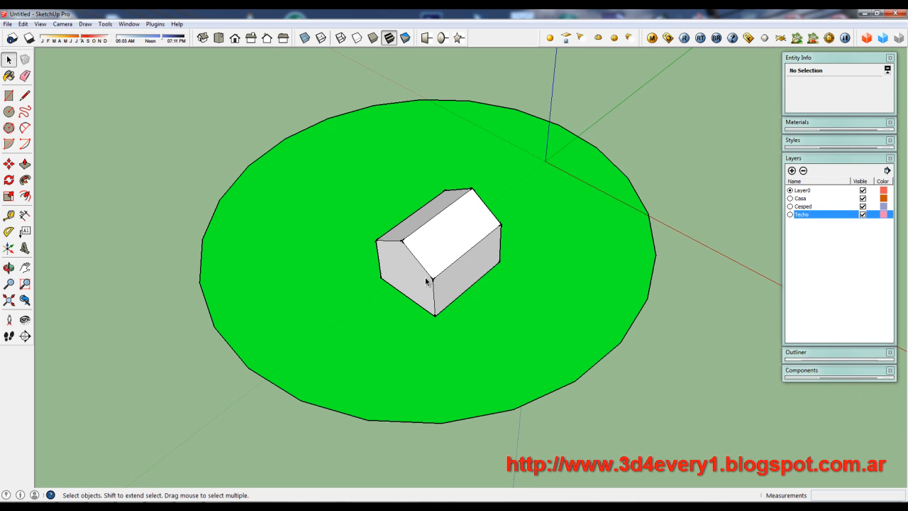
middle_click_drag(477, 289, 465, 282)
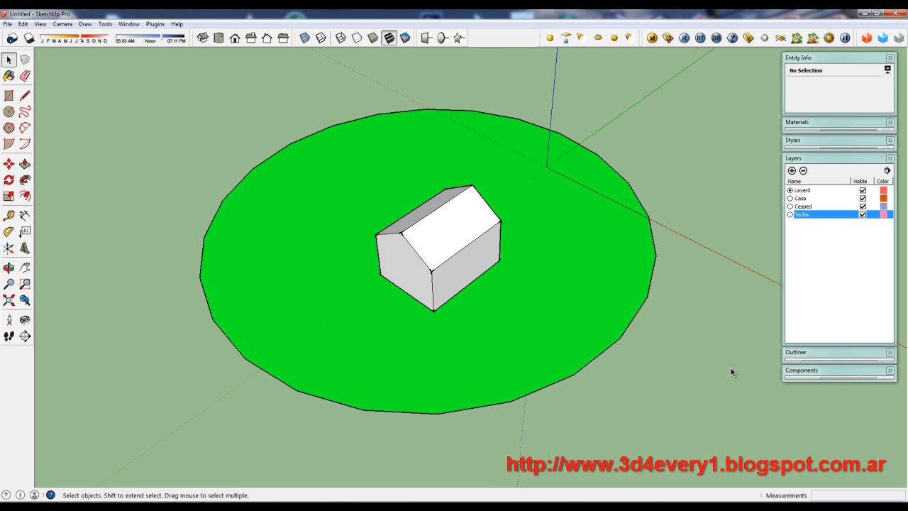
scroll(730, 369, "down", 3)
middle_click_drag(655, 366, 523, 283)
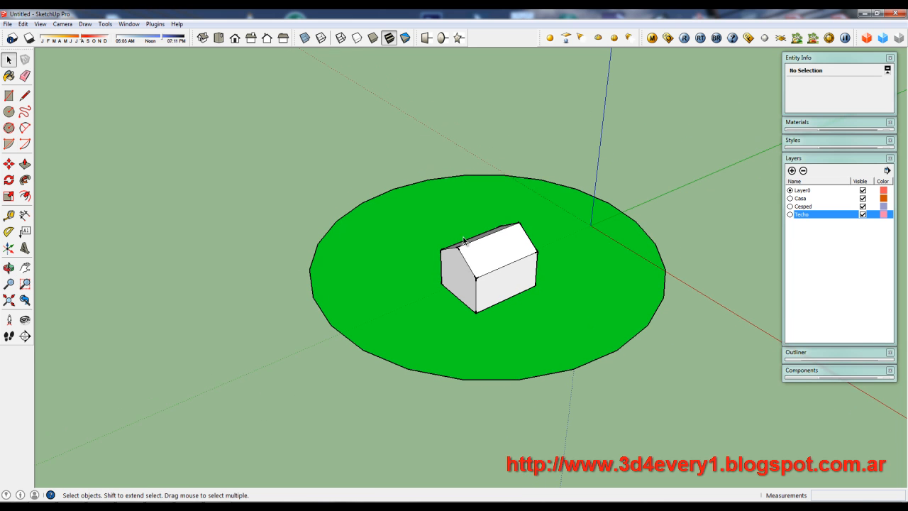
scroll(485, 248, "up", 3)
Step: Select the house group to check which layer it is on, and examine it from several angles
left_click(484, 253)
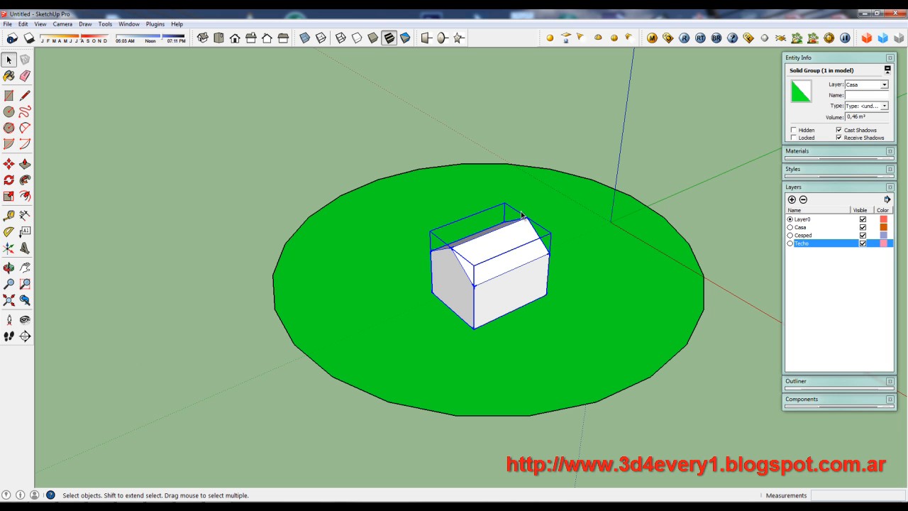
middle_click_drag(475, 276, 533, 253)
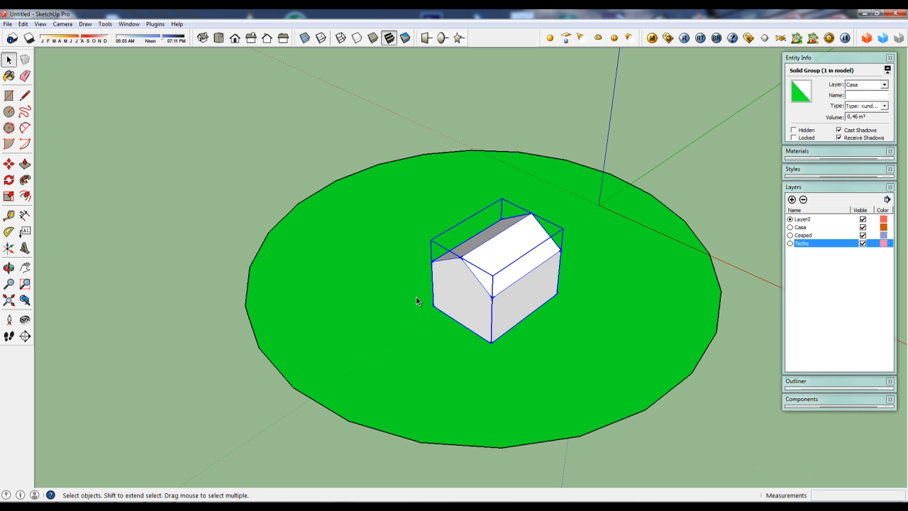
middle_click_drag(475, 289, 508, 280)
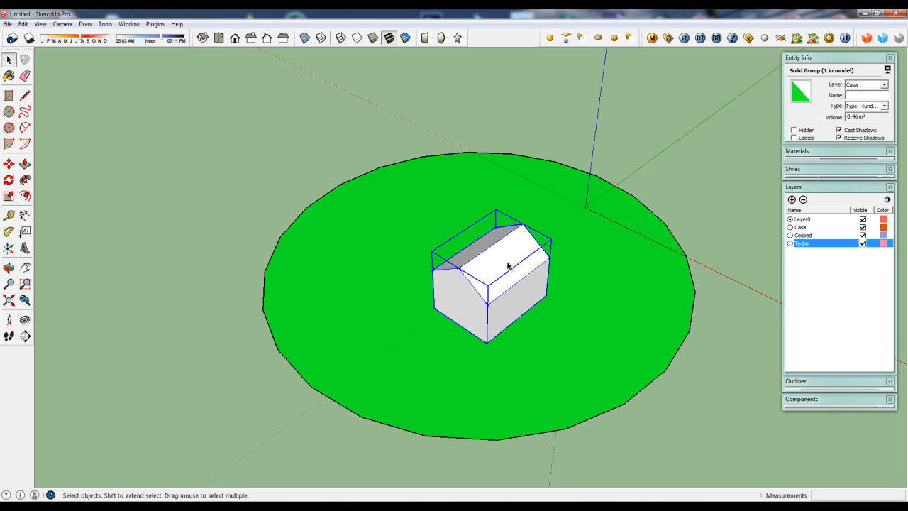
middle_click_drag(176, 329, 231, 321)
scroll(363, 305, "up", 2)
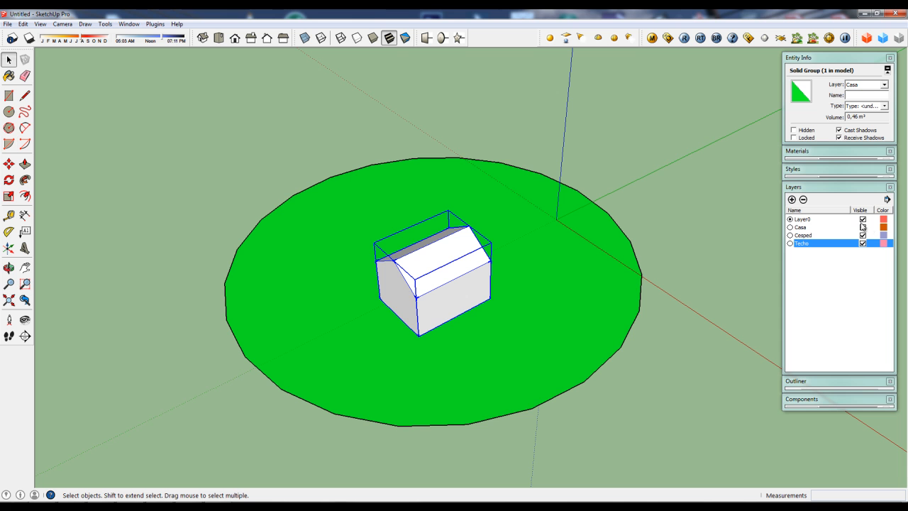
scroll(576, 286, "down", 2)
middle_click_drag(481, 303, 428, 295)
scroll(465, 305, "up", 3)
scroll(510, 279, "down", 2)
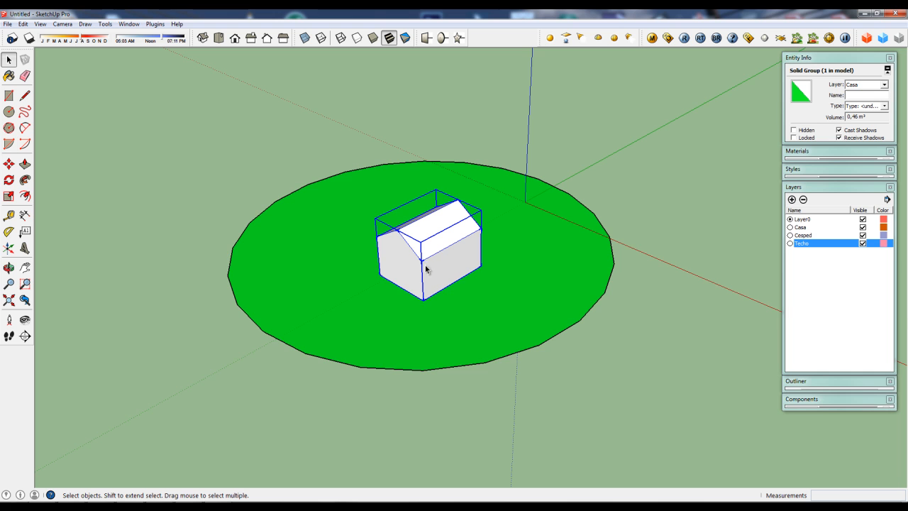
scroll(433, 261, "up", 3)
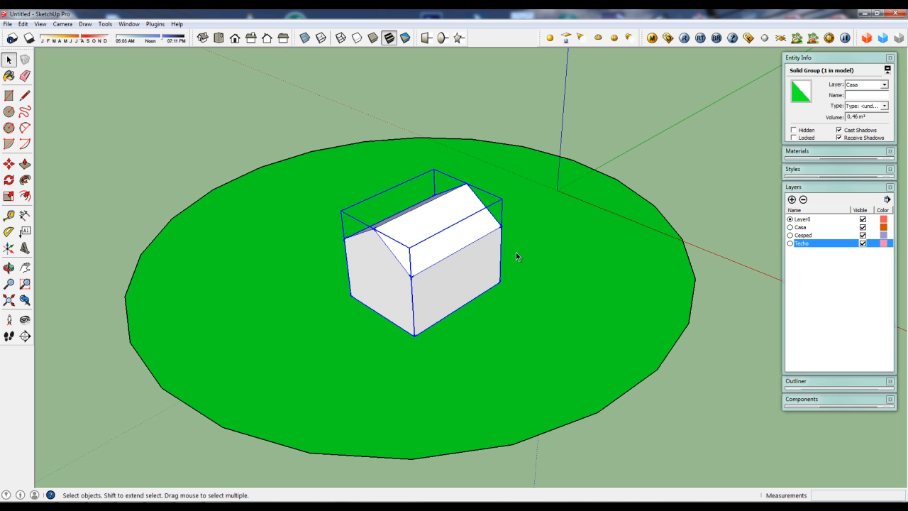
scroll(461, 245, "down", 2)
middle_click_drag(447, 244, 442, 284)
scroll(429, 280, "up", 3)
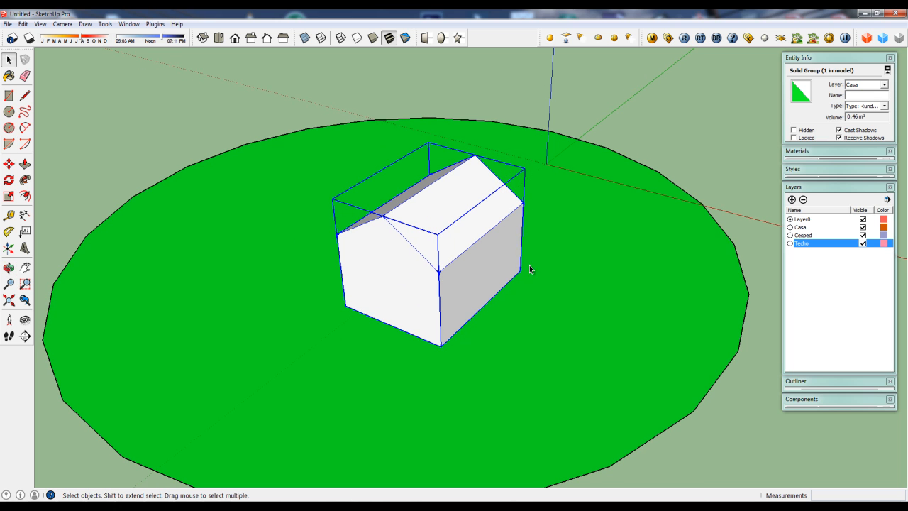
scroll(446, 291, "down", 3)
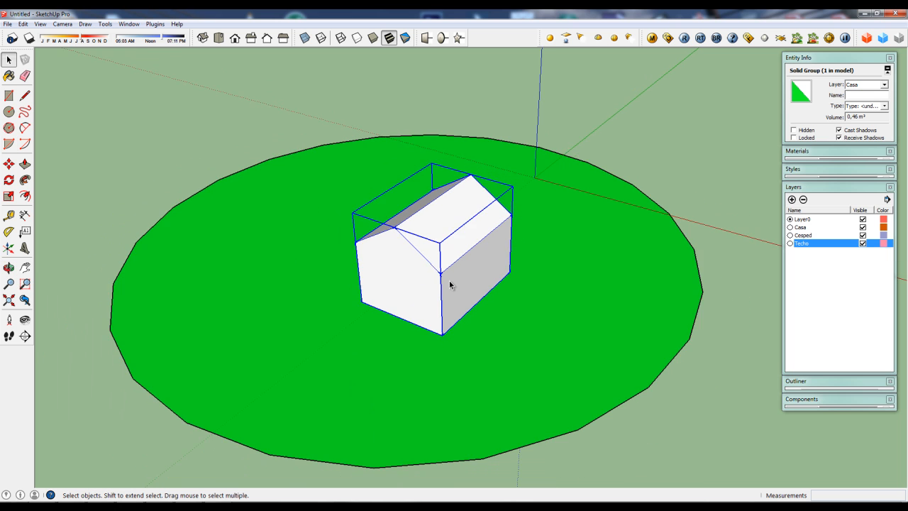
middle_click_drag(423, 300, 423, 256)
scroll(423, 255, "up", 2)
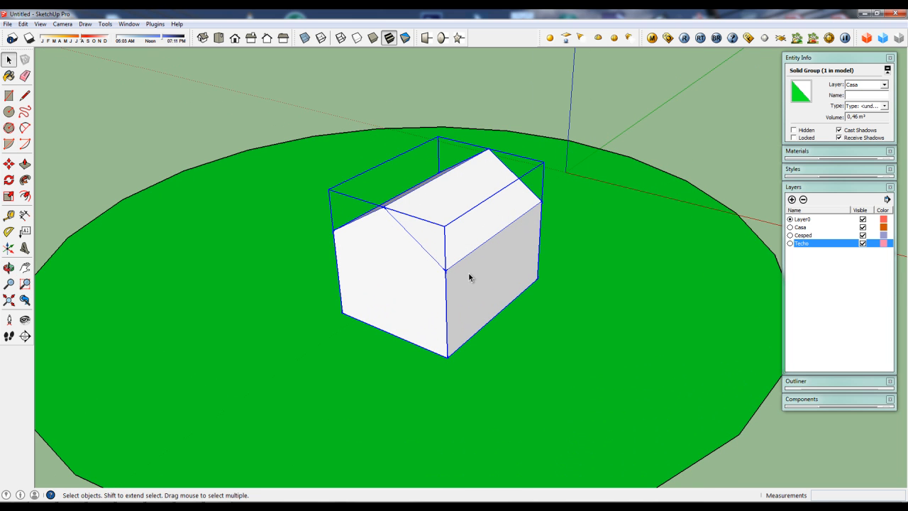
Step: Open the house group, select both roof faces to check their layer, and leave the group
double_click(440, 206)
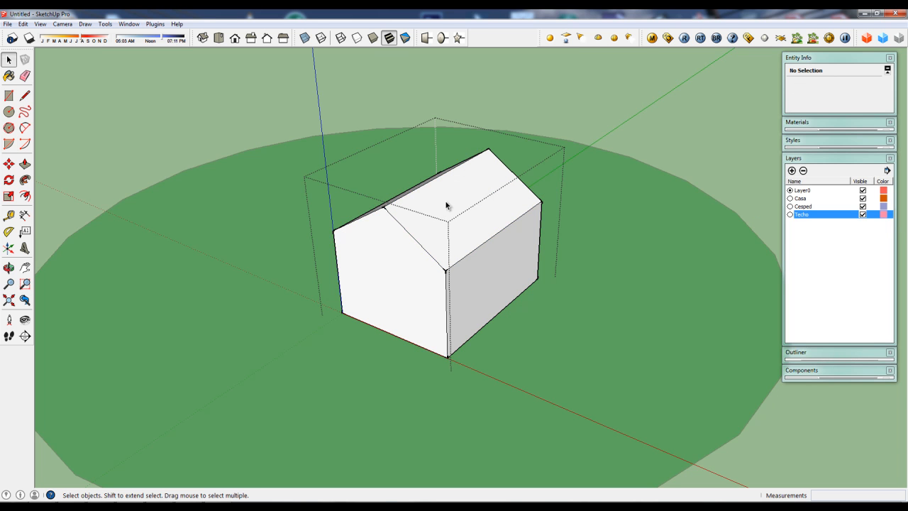
left_click(444, 200)
mouse_move(411, 198)
middle_mouse_down()
mouse_move(442, 249)
mouse_move(415, 210)
middle_mouse_up()
left_click(415, 211, "shift")
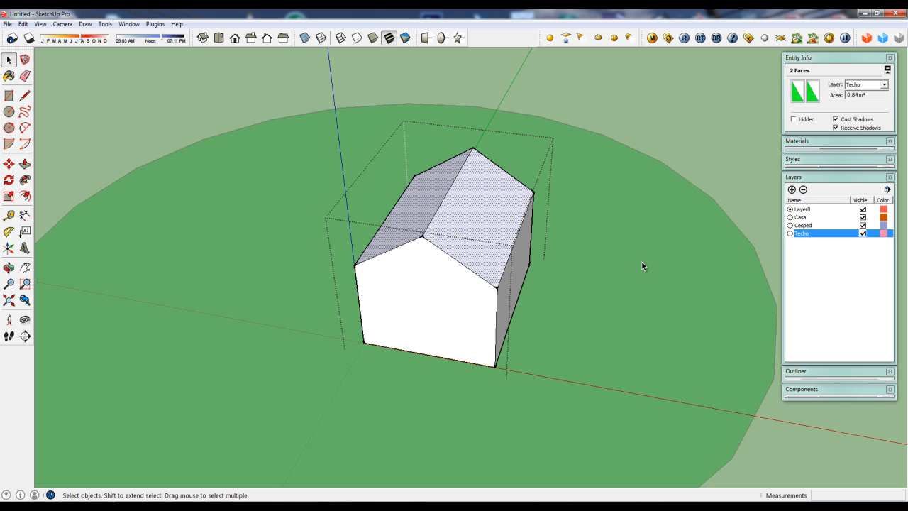
middle_click_drag(489, 281, 337, 279)
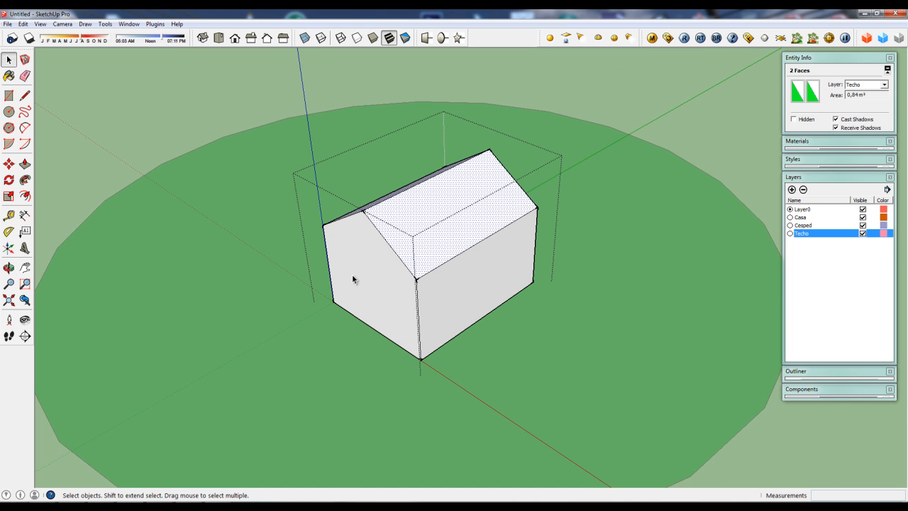
scroll(355, 273, "down", 3)
mouse_move(356, 272)
middle_mouse_down()
mouse_move(373, 274)
mouse_move(391, 246)
mouse_move(380, 276)
mouse_move(464, 278)
mouse_move(320, 282)
mouse_move(340, 254)
middle_mouse_up()
left_click(670, 183)
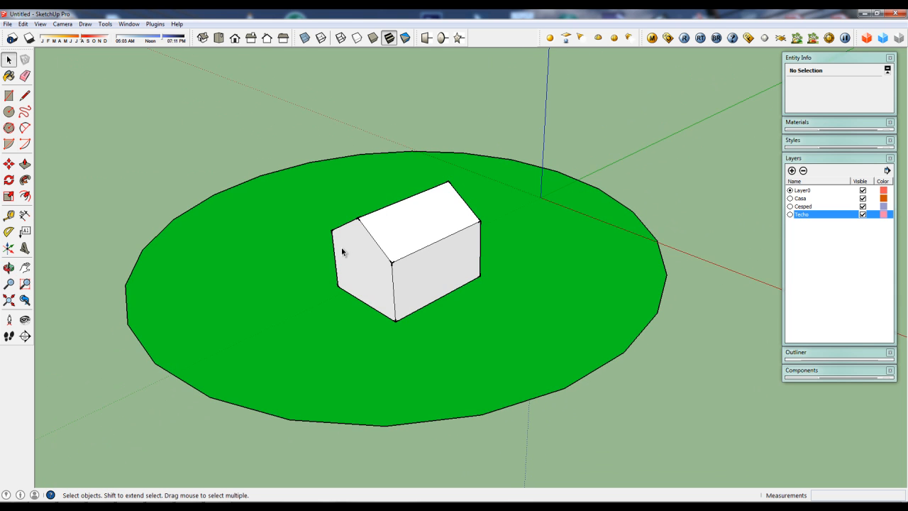
scroll(420, 278, "up", 3)
scroll(398, 256, "down", 3)
middle_click_drag(397, 255, 368, 276)
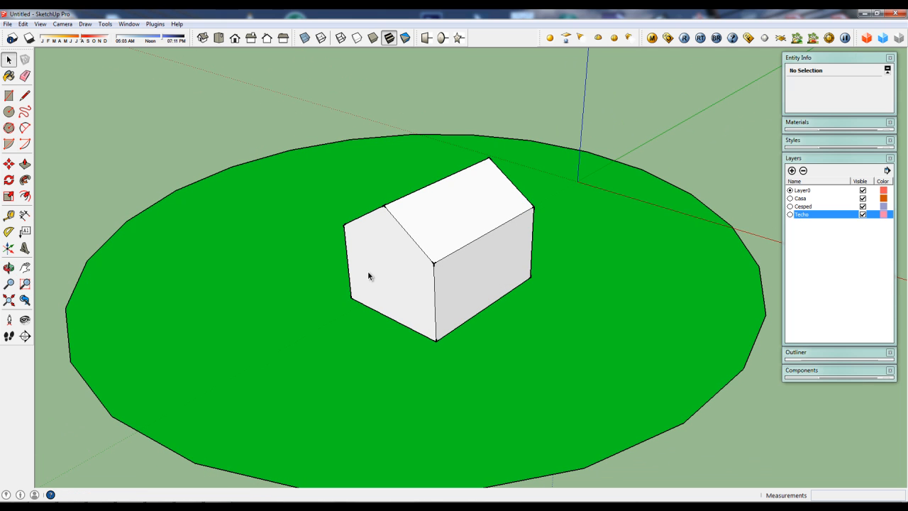
mouse_move(367, 276)
middle_mouse_down()
mouse_move(407, 272)
mouse_move(369, 270)
middle_mouse_up()
scroll(382, 280, "up", 2)
scroll(487, 245, "down", 1)
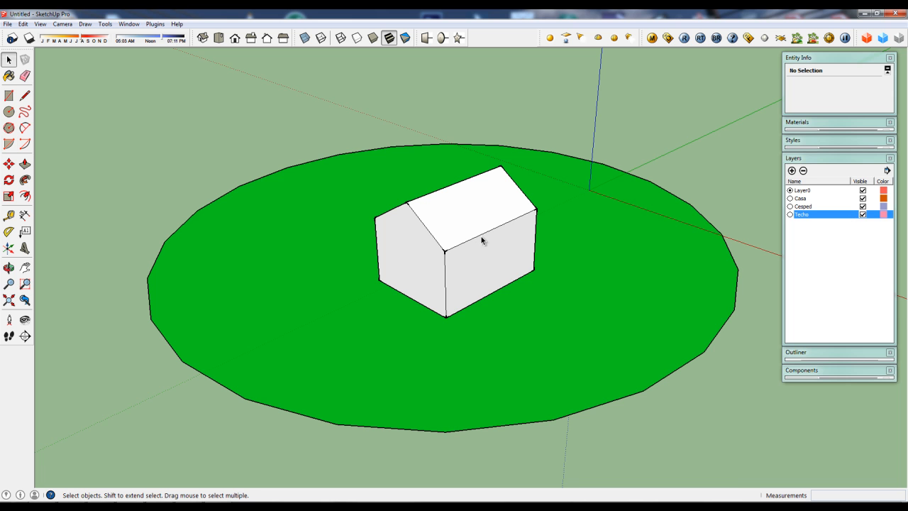
Step: Open the house group and combine its two sloping roof faces into a group of their own
middle_click_drag(480, 239, 444, 251)
scroll(440, 238, "up", 2)
left_click(452, 221)
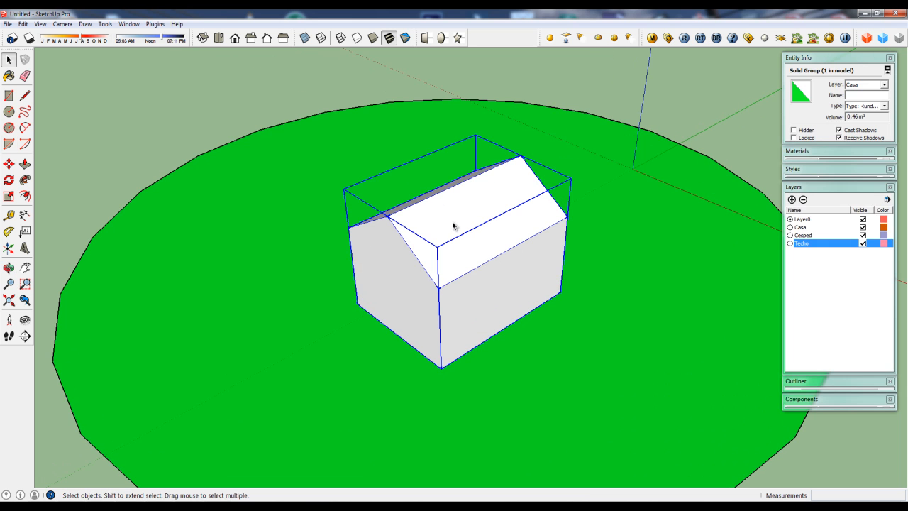
mouse_move(562, 229)
middle_mouse_down()
mouse_move(473, 220)
mouse_move(599, 251)
mouse_move(569, 217)
middle_mouse_up()
double_click(471, 221)
left_click(464, 224)
left_click(572, 221, "shift")
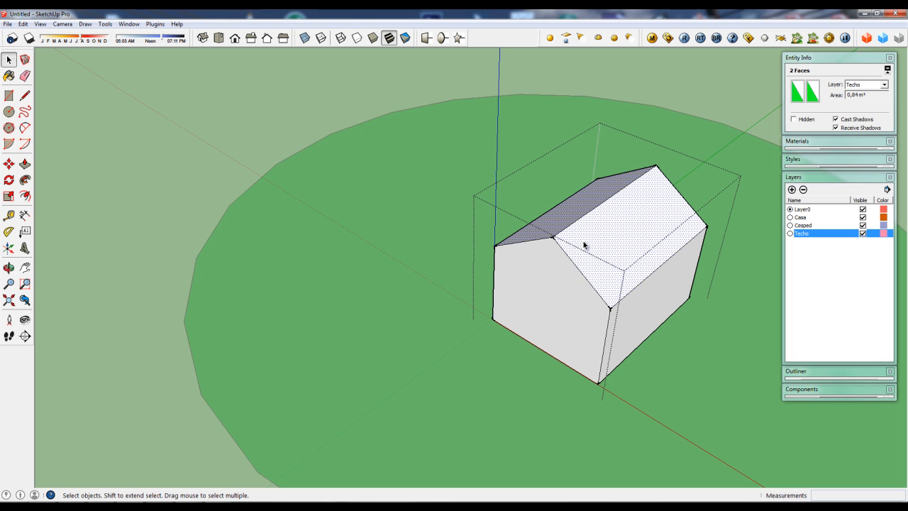
key("ctrl+g")
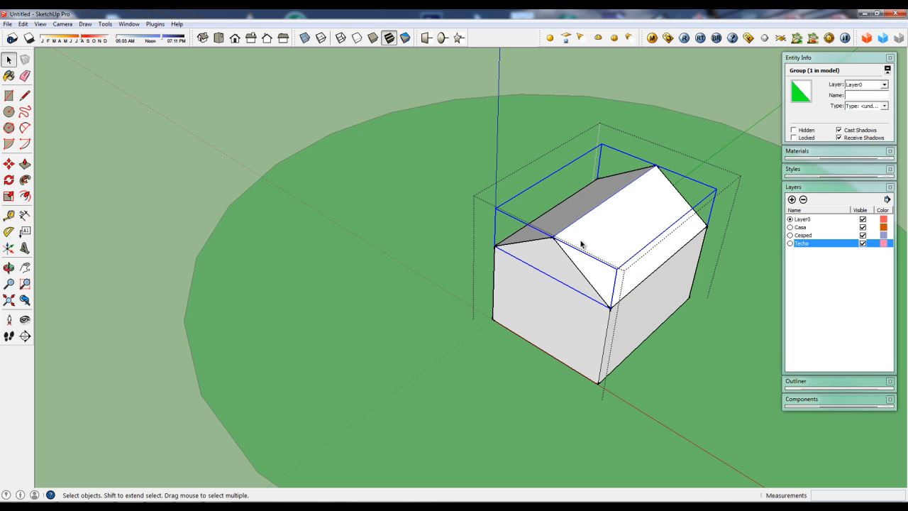
Step: Cut the roof group out of the house group and leave the house group
key("ctrl+x")
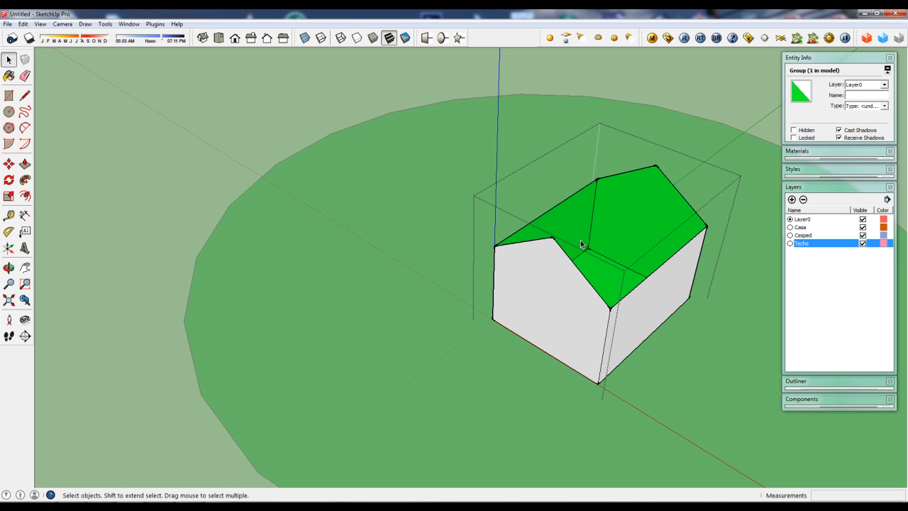
scroll(481, 202, "down", 3)
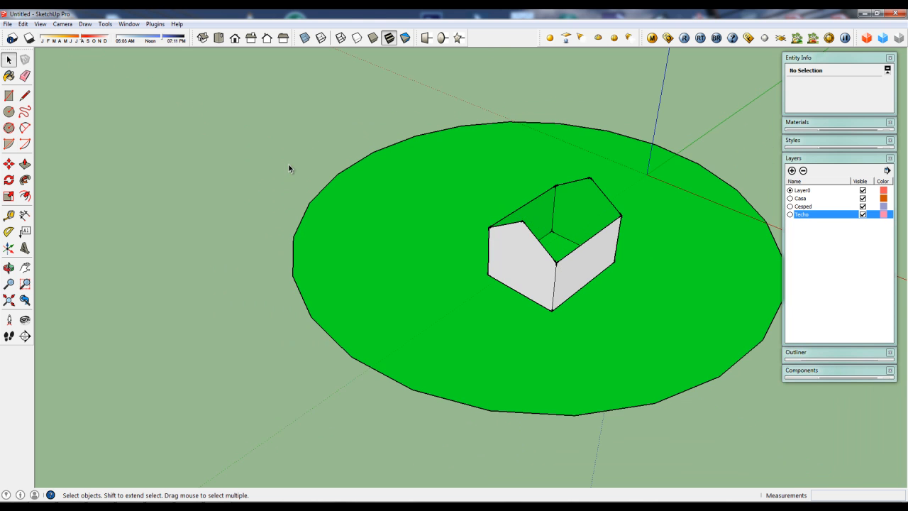
scroll(291, 169, "down", 2)
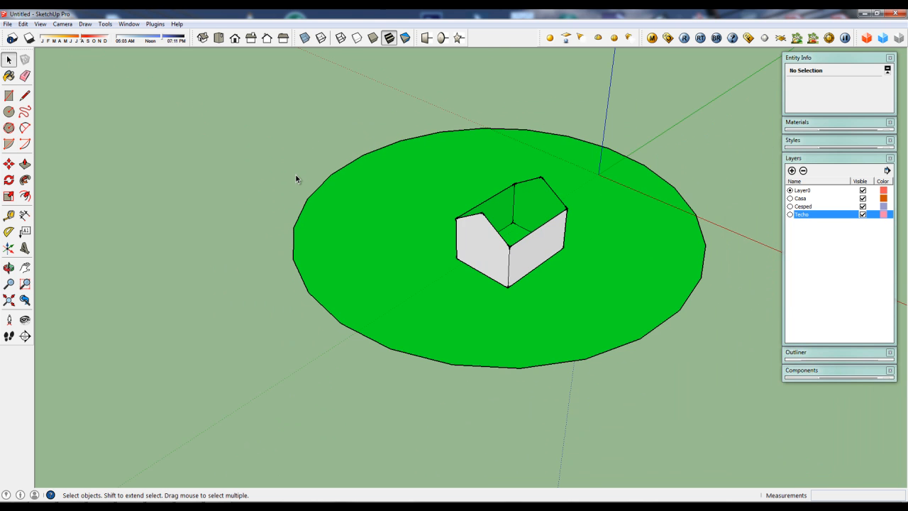
middle_click_drag(481, 224, 395, 203, "shift")
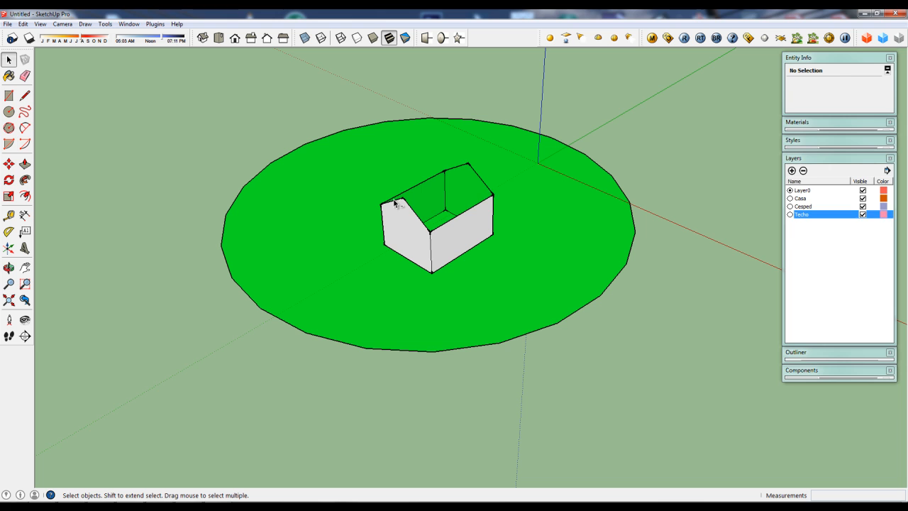
Step: Paste the roof group back in its original place outside the house group, and select it
key("ctrl+shift+v")
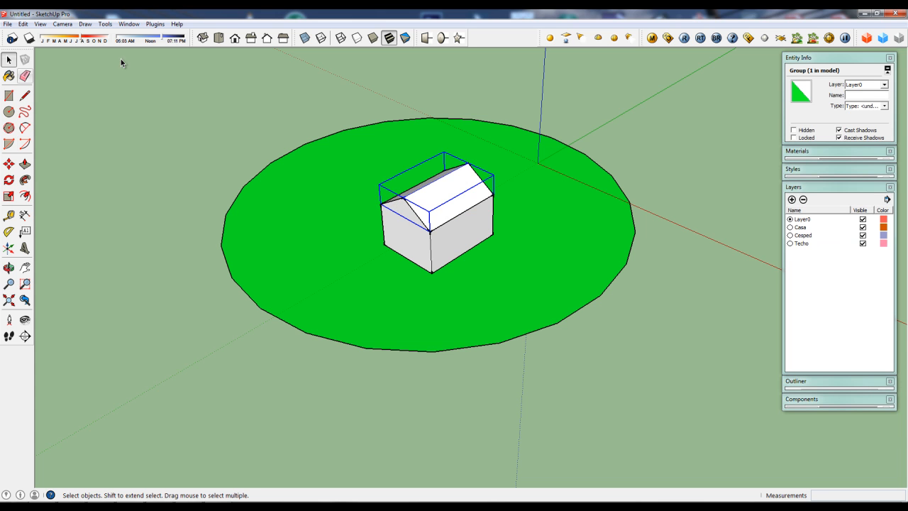
left_click(637, 104)
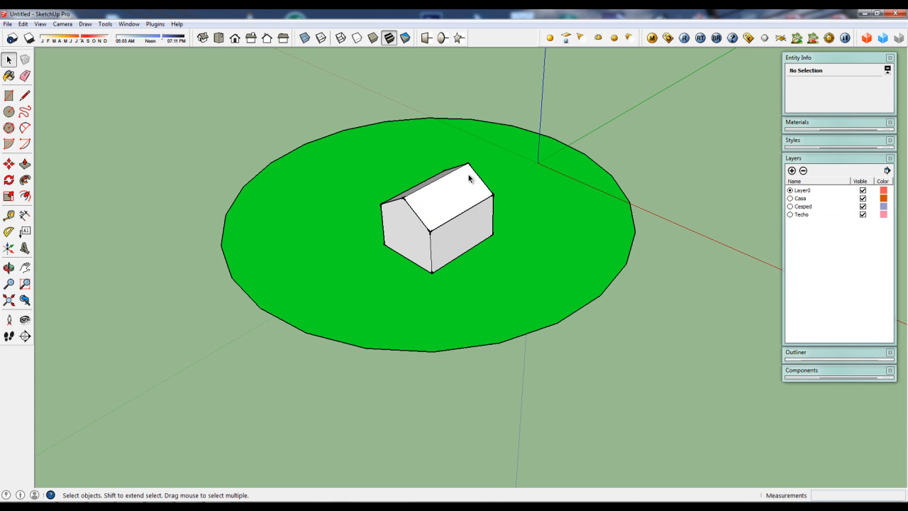
left_click(445, 192)
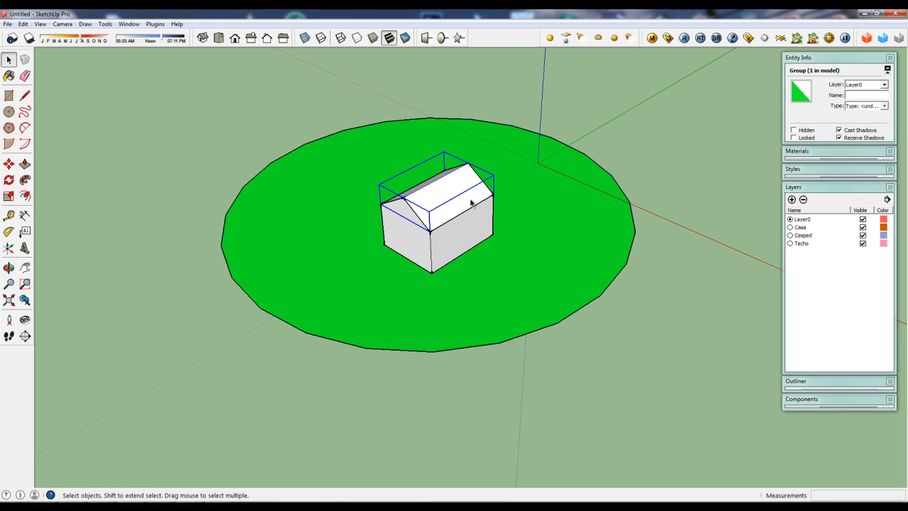
Step: Switch the Techo layer off and on repeatedly to check whether it controls the selected roof group
left_click(862, 243)
left_click(862, 243)
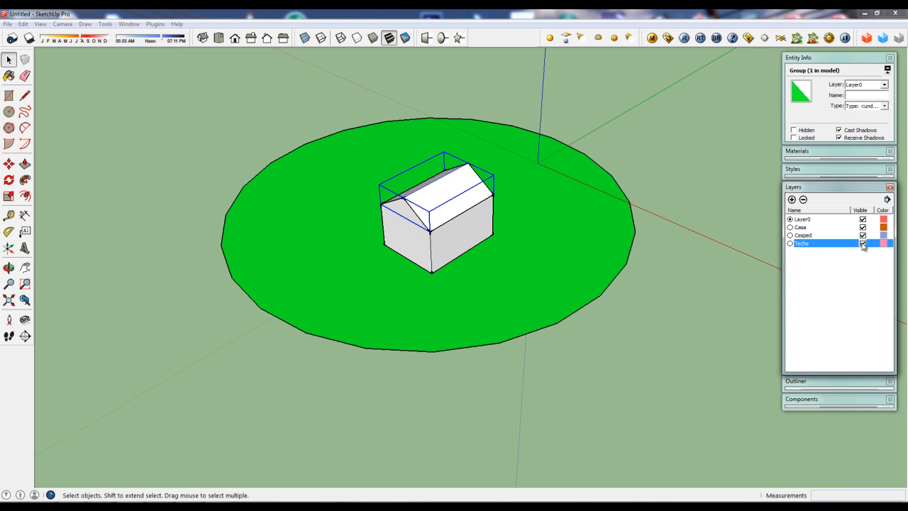
left_click(862, 243)
left_click(862, 243)
middle_click_drag(436, 199, 434, 206)
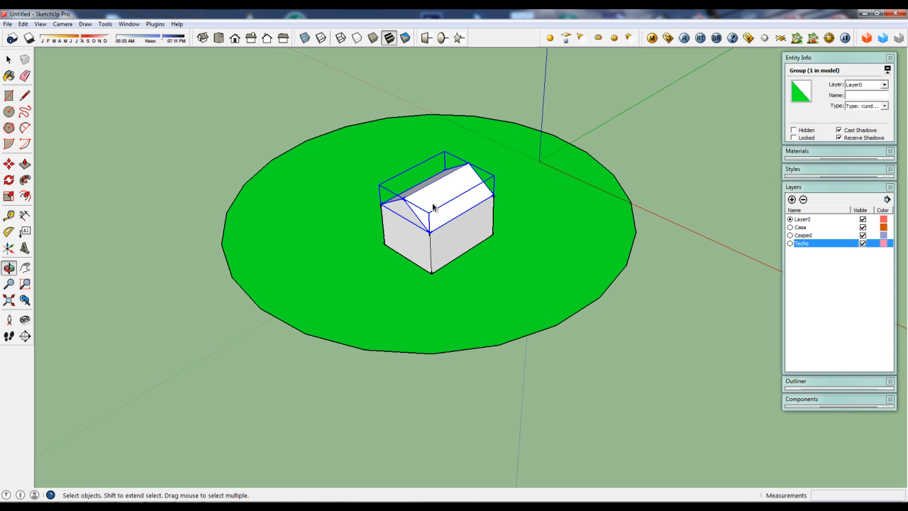
left_click(862, 244)
left_click(862, 243)
left_click(862, 244)
left_click(862, 243)
left_click(862, 243)
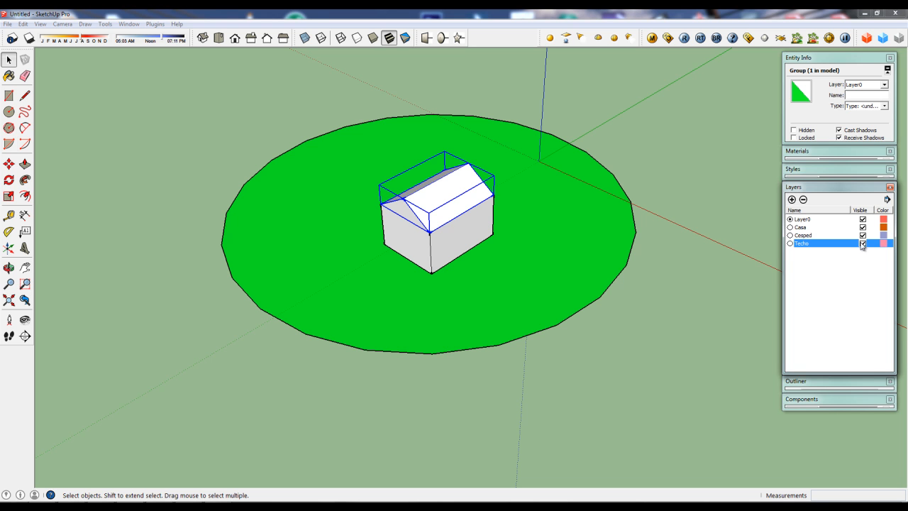
left_click(862, 243)
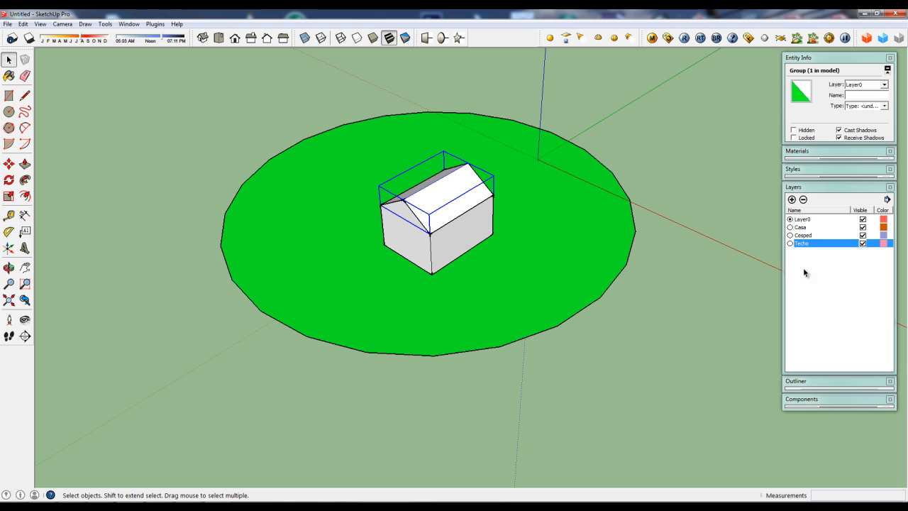
Step: Assign the selected roof group to the Techo layer and hide that layer
left_click(871, 86)
left_click(860, 112)
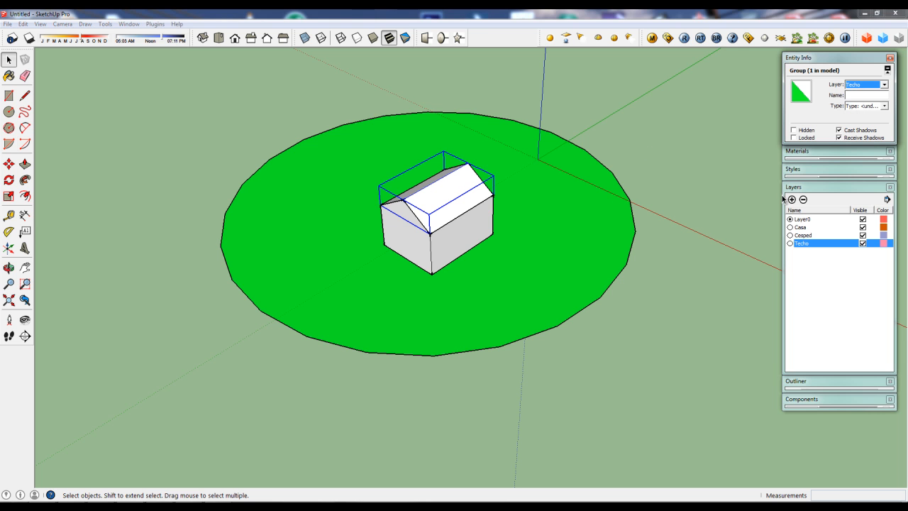
left_click(862, 243)
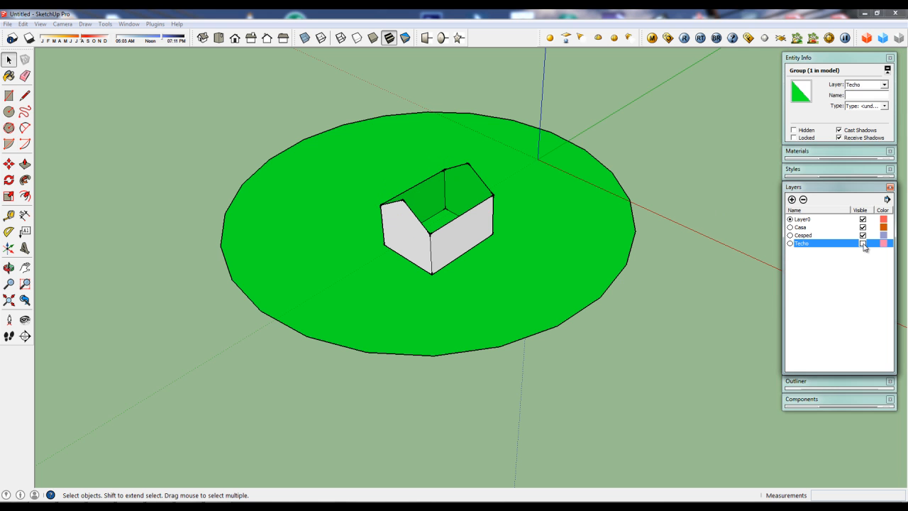
Step: Toggle the Techo layer's visibility repeatedly to examine the house with and without its roof
left_click(862, 215)
left_click(862, 215)
left_click(862, 215)
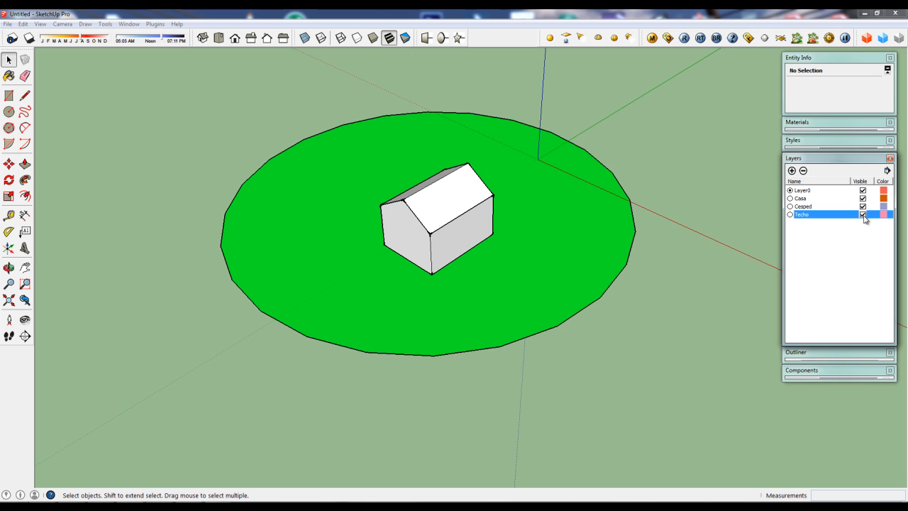
left_click(862, 215)
left_click(863, 214)
left_click(862, 215)
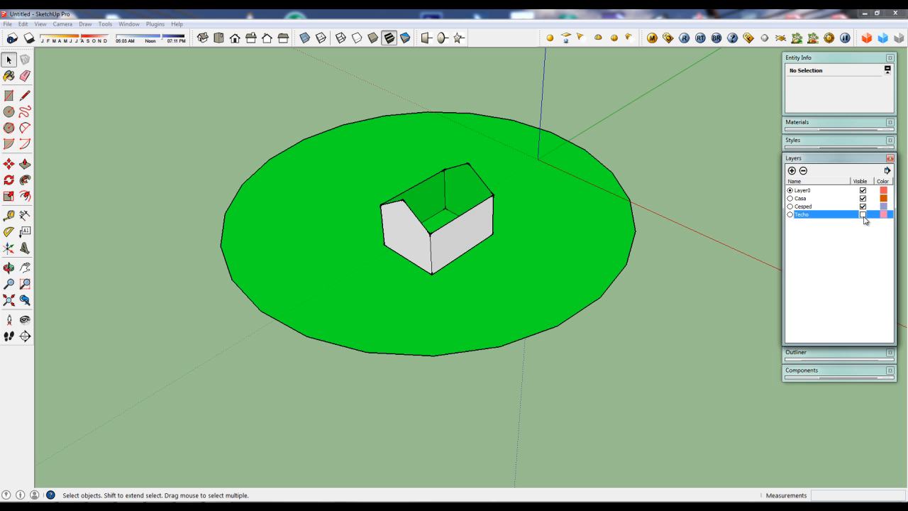
left_click(862, 215)
left_click(862, 215)
Step: Toggle the Casa layer's visibility with the Techo layer hidden, and again with the Techo layer shown
left_click(862, 199)
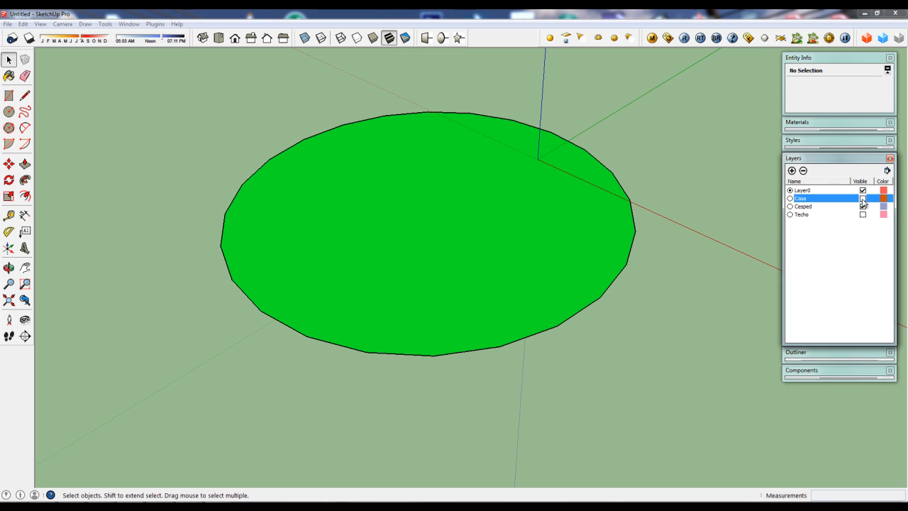
left_click(862, 198)
left_click(862, 199)
left_click(862, 199)
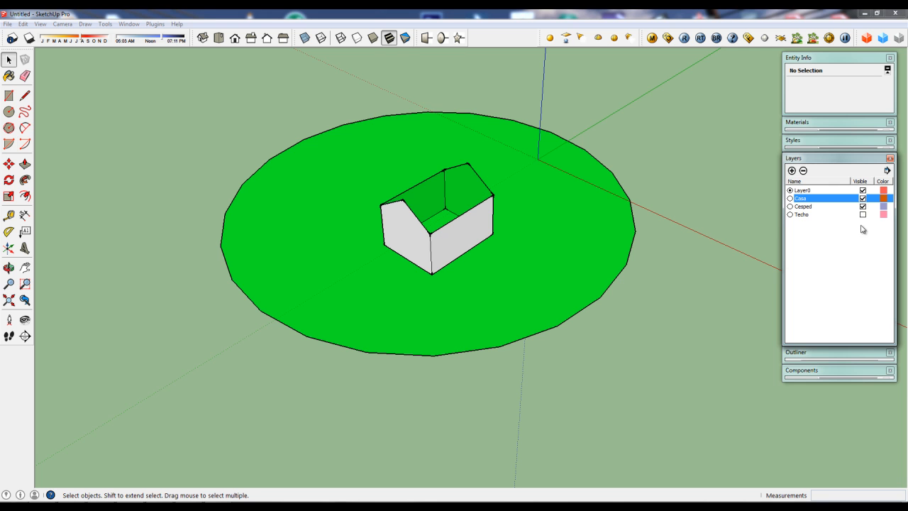
left_click(862, 214)
left_click(862, 199)
left_click(862, 199)
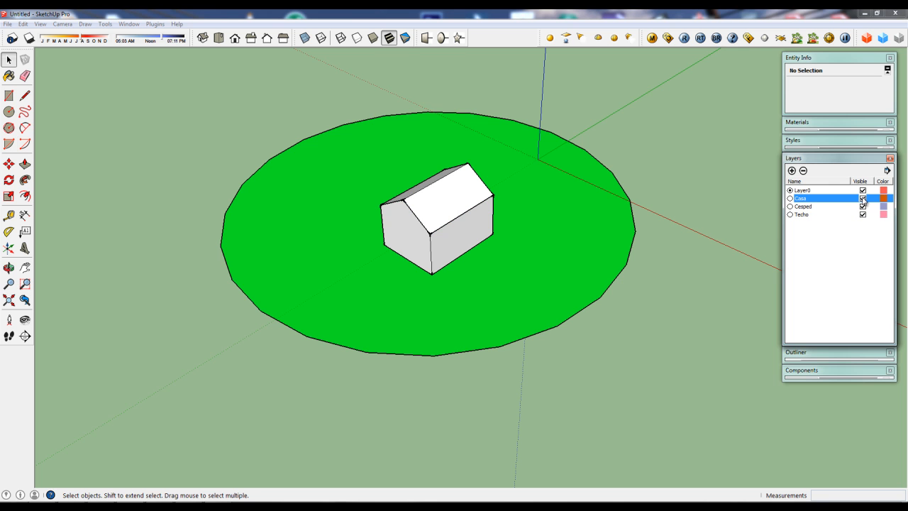
left_click(862, 199)
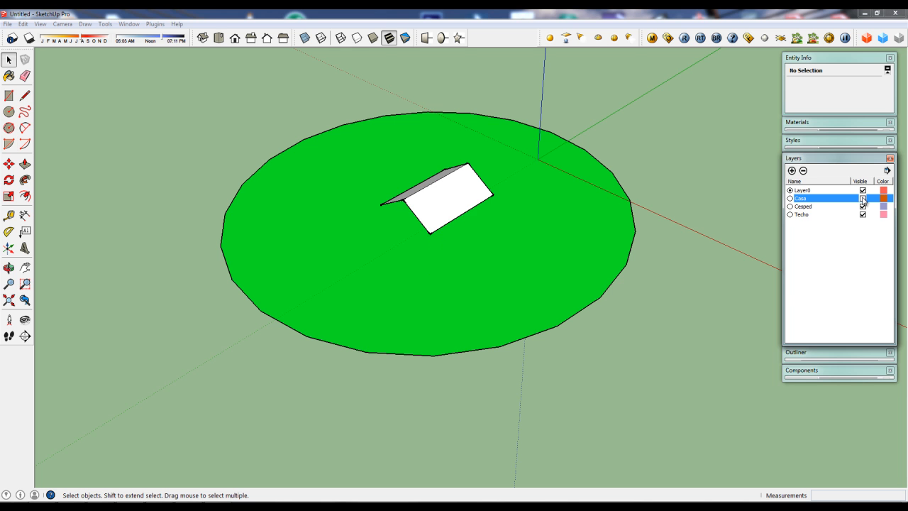
left_click(862, 198)
middle_click_drag(397, 260, 425, 253)
scroll(426, 258, "down", 2)
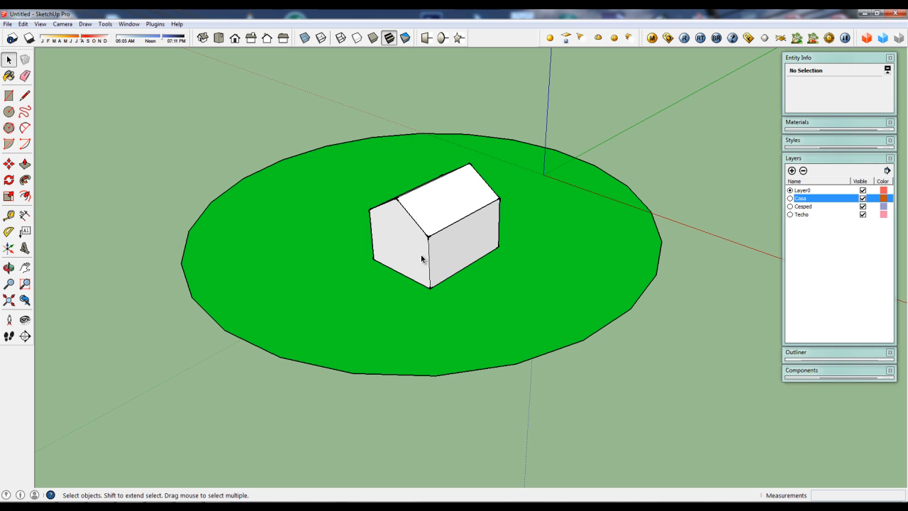
middle_click_drag(414, 261, 460, 276)
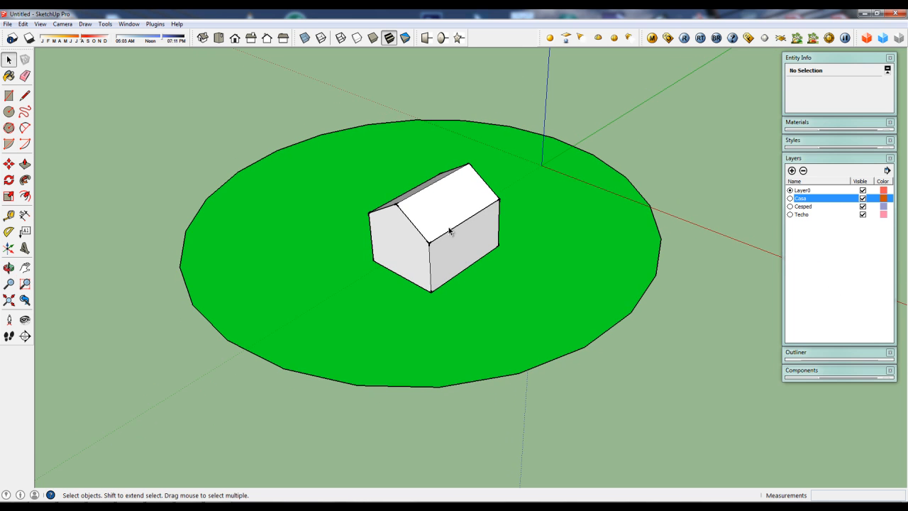
scroll(453, 241, "up", 3)
mouse_move(405, 268)
middle_mouse_down()
mouse_move(412, 248)
mouse_move(413, 271)
middle_mouse_up()
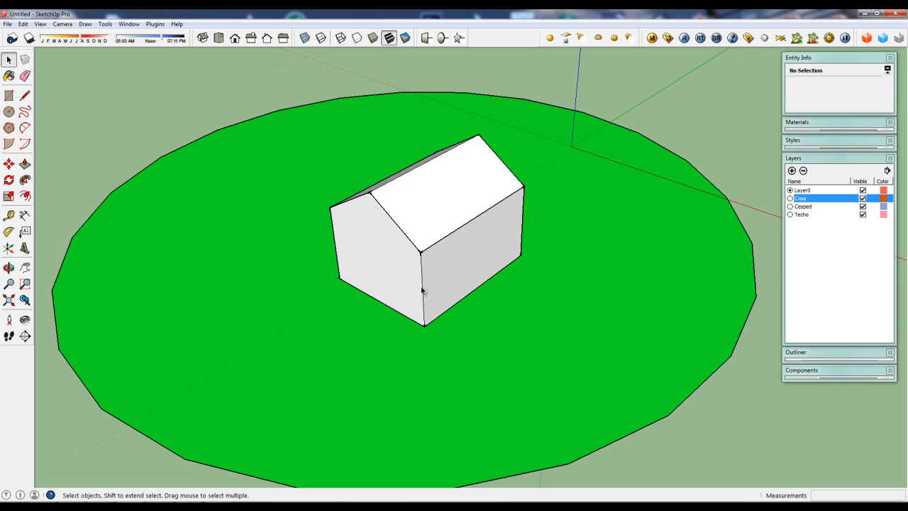
scroll(419, 291, "down", 4)
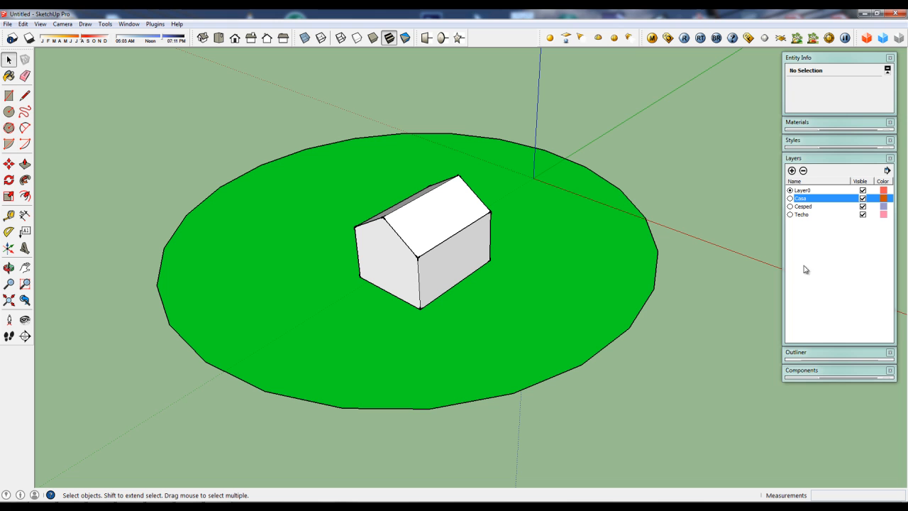
Step: Select the roof group to check its layer, and hide and reshow the Techo layer
scroll(433, 219, "up", 2)
left_click(421, 228)
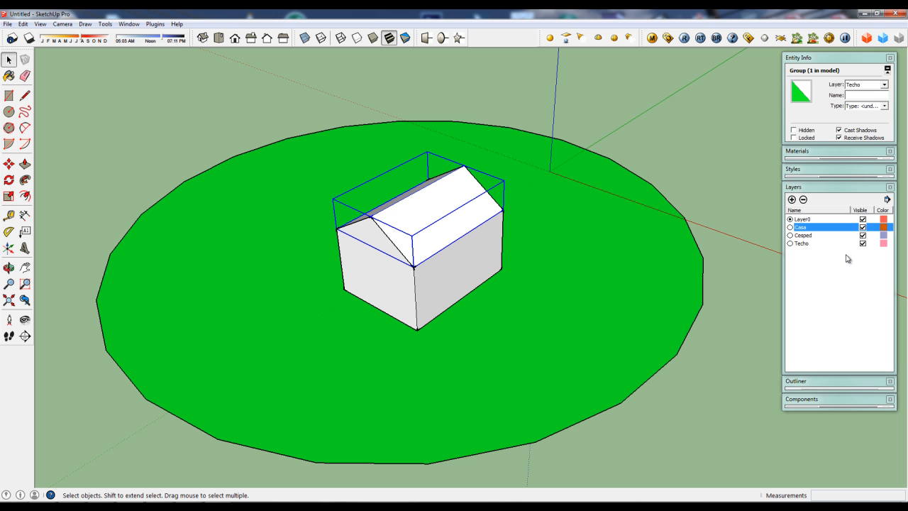
scroll(429, 228, "up", 3)
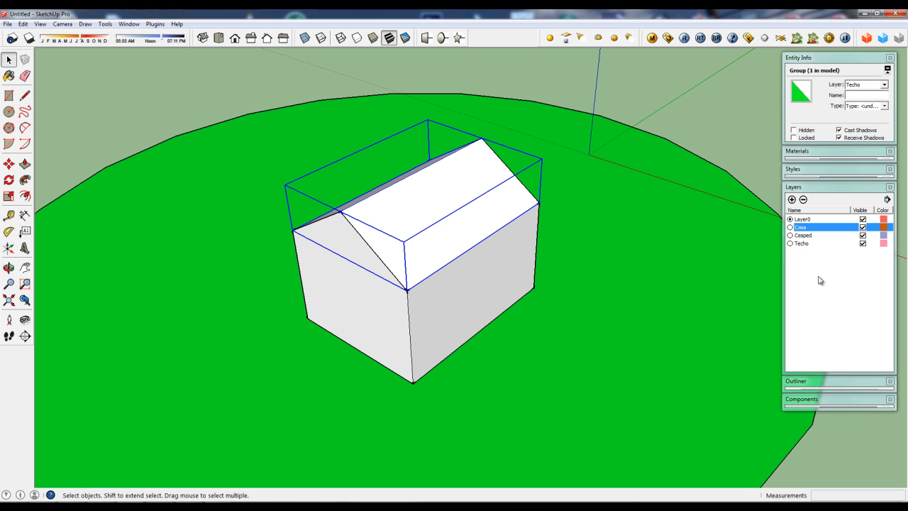
left_click(862, 243)
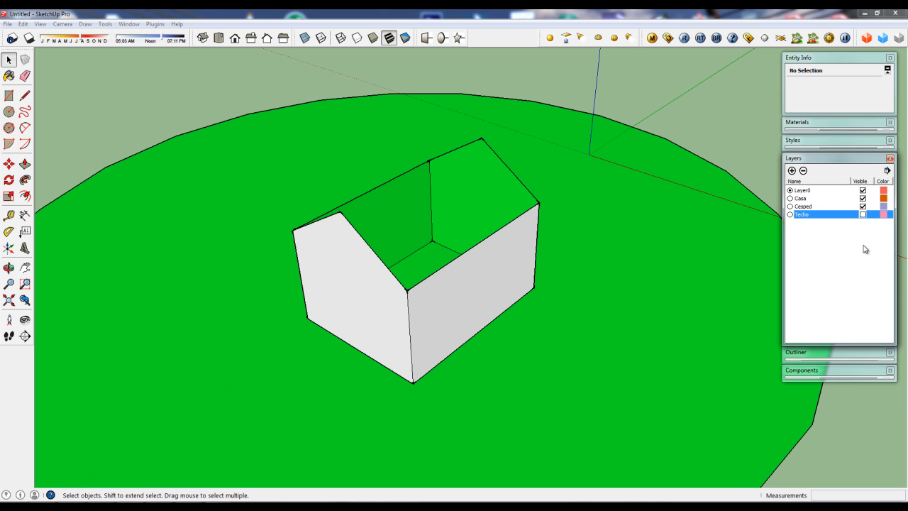
left_click(862, 214)
Step: Open the roof group and draw a small window rectangle of about 0.02 m² on the roof slope facing the viewer
middle_click_drag(565, 236, 440, 244)
scroll(440, 245, "down", 3)
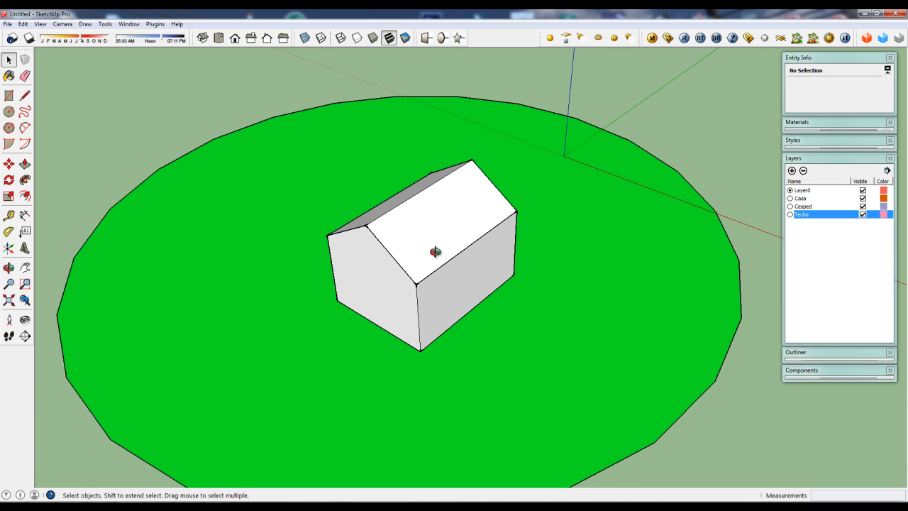
scroll(428, 236, "up", 2)
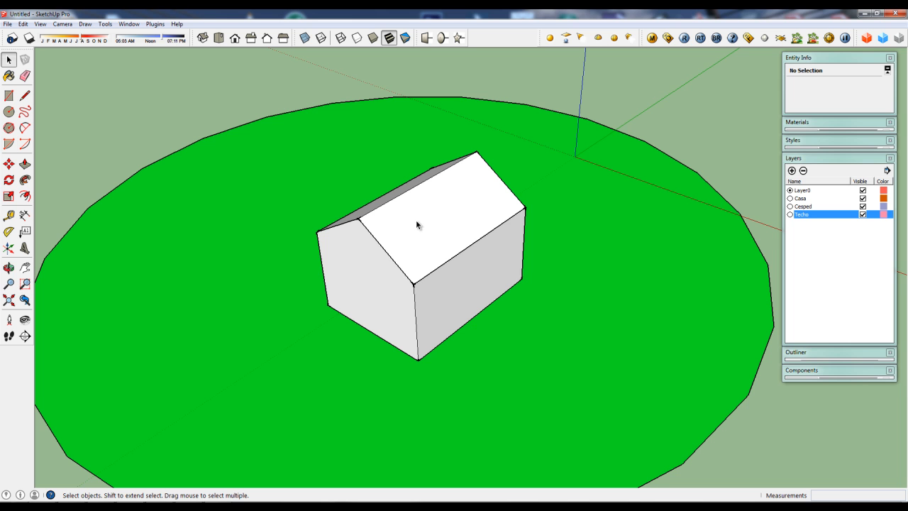
middle_click_drag(419, 227, 403, 236)
scroll(415, 233, "up", 1)
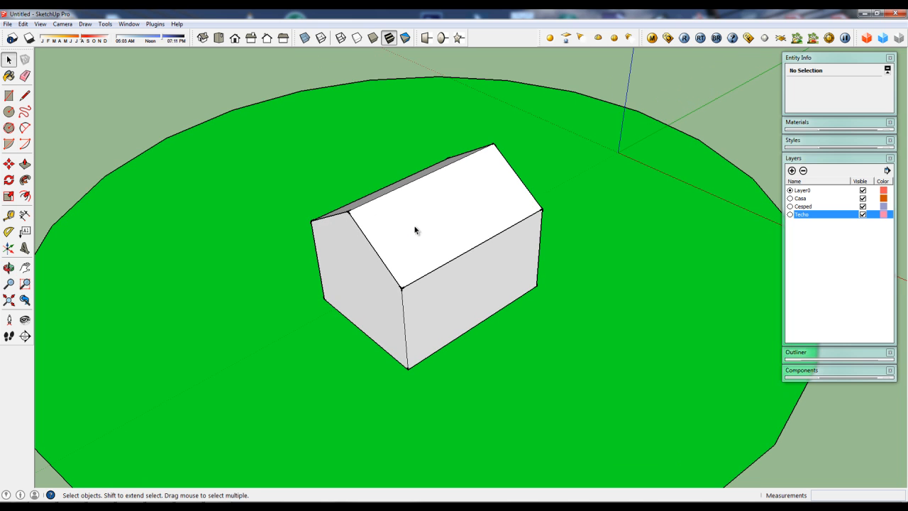
double_click(413, 228)
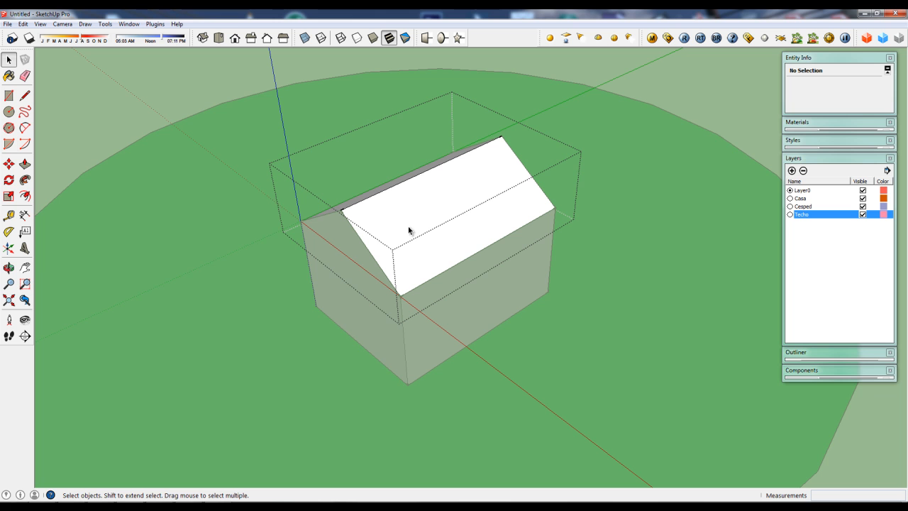
key("r")
left_click(399, 224)
left_click(454, 225)
middle_click_drag(454, 225, 444, 253)
scroll(432, 235, "up", 2)
key("space")
Step: Paint the roof's window rectangle with Translucent_Glass_Blue from the Translucent materials, and leave the roof group
left_click(429, 235)
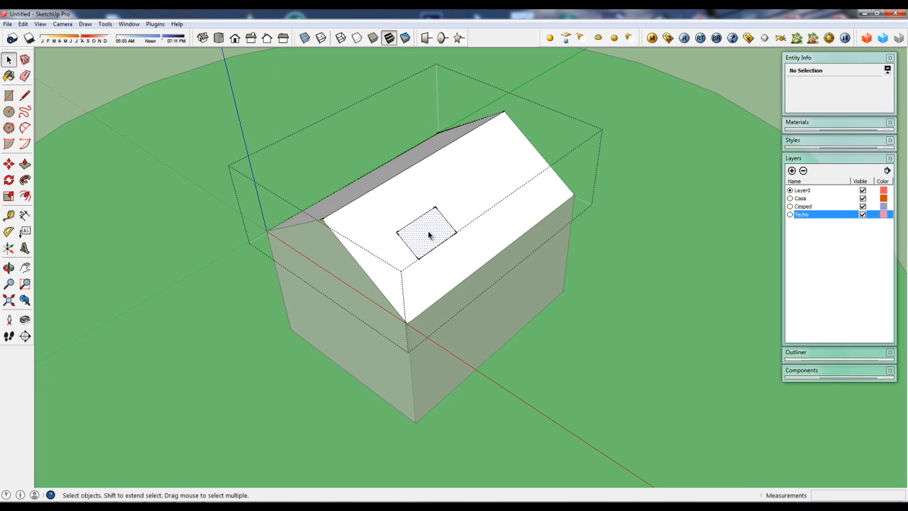
left_click(848, 147)
left_click(829, 205)
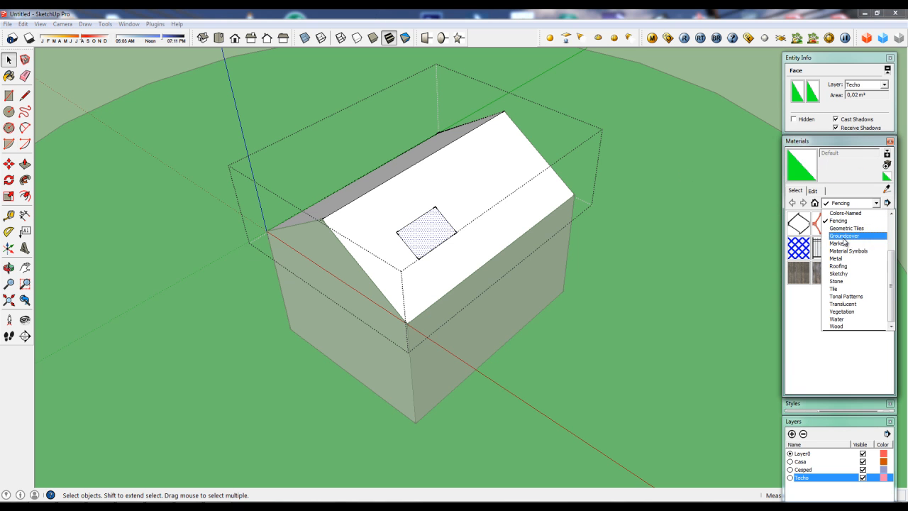
left_click(853, 310)
left_click(855, 203)
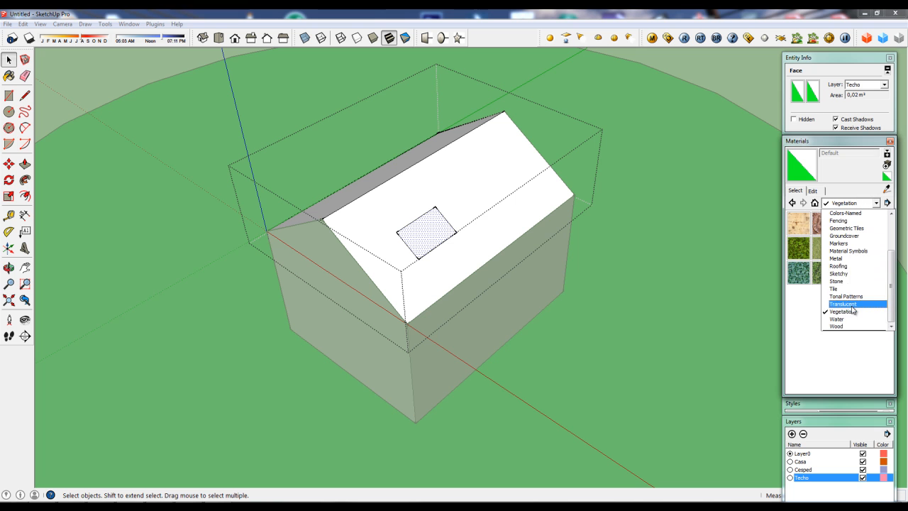
left_click(843, 303)
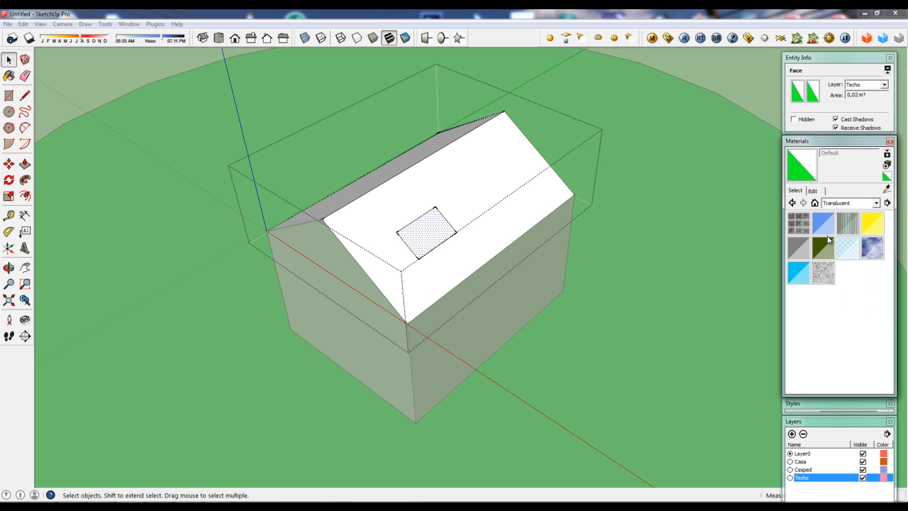
left_click(823, 222)
scroll(402, 223, "down", 2)
left_click(430, 238)
key("space")
left_click(694, 100)
scroll(351, 276, "down", 2)
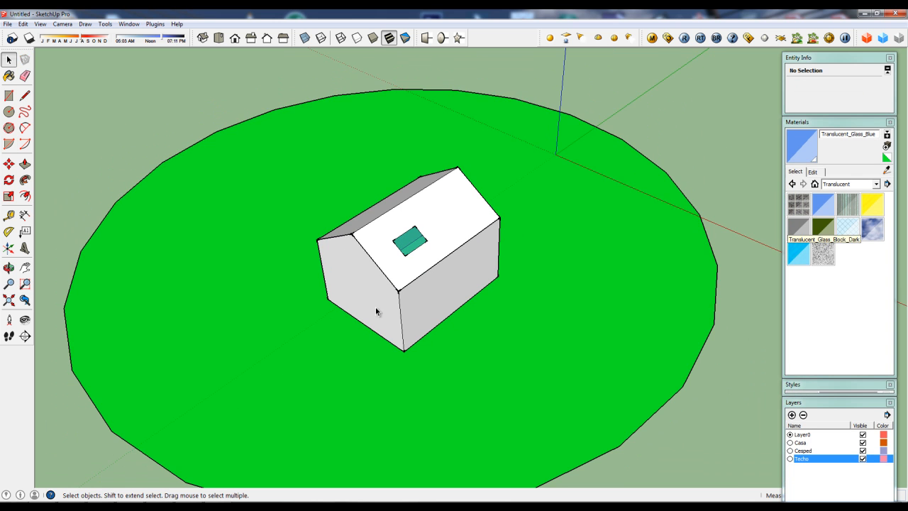
Step: Collapse the materials list, then hide and reshow the Techo layer to check that it controls the roof with its window
middle_click_drag(352, 276, 422, 268)
left_click(833, 123)
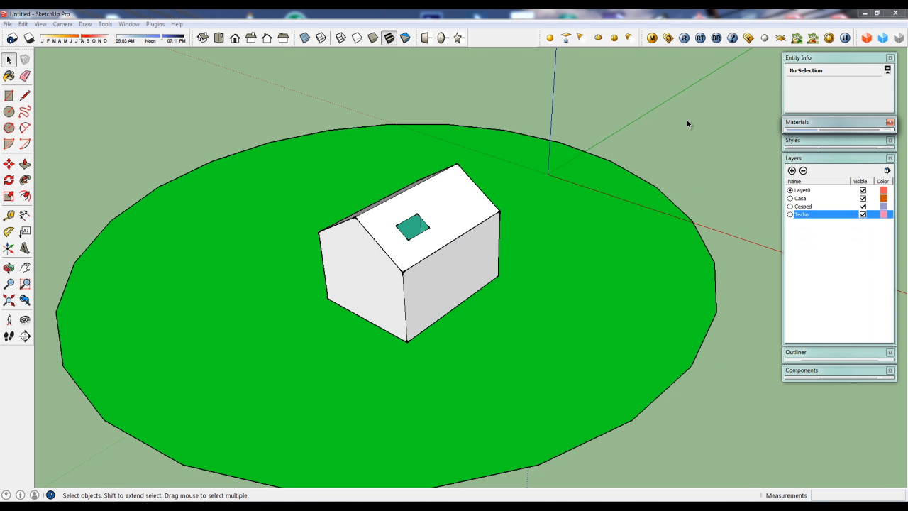
left_click(862, 215)
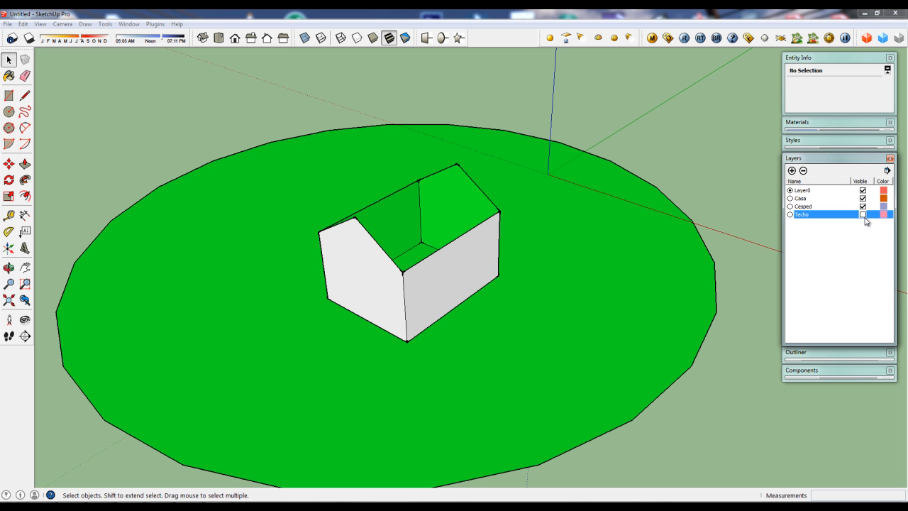
left_click(862, 214)
middle_click_drag(407, 228, 411, 240)
scroll(441, 238, "down", 2)
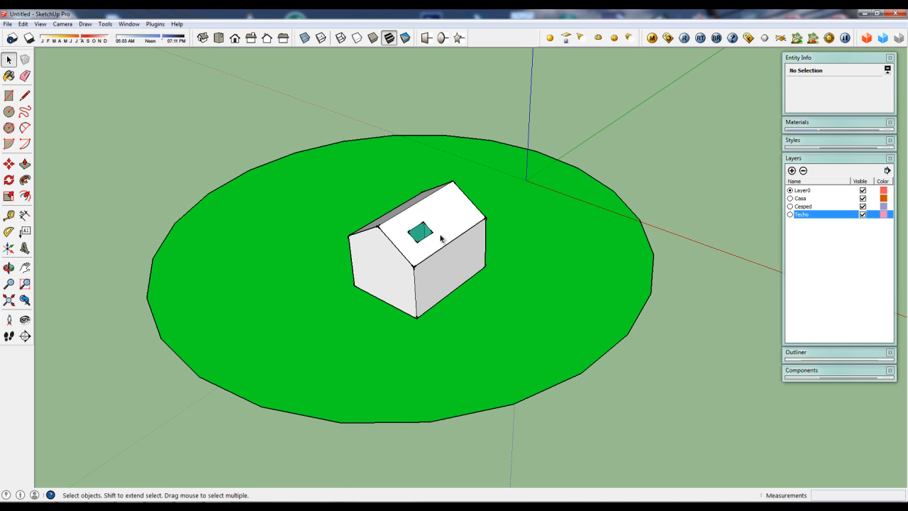
middle_click_drag(440, 238, 416, 267)
scroll(399, 278, "up", 3)
scroll(415, 270, "down", 1)
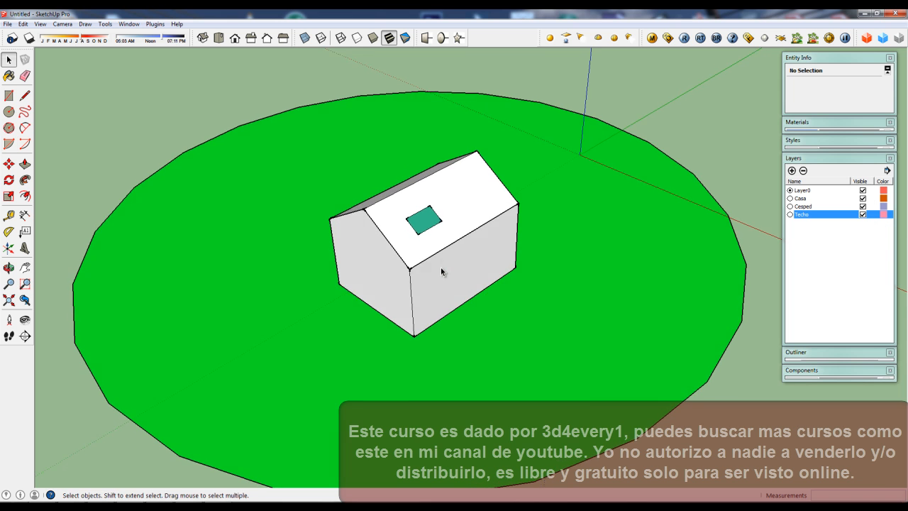
Step: Select the roof, house and lawn groups in turn to check which layer each one is assigned to
scroll(443, 259, "down", 3)
scroll(442, 259, "up", 1)
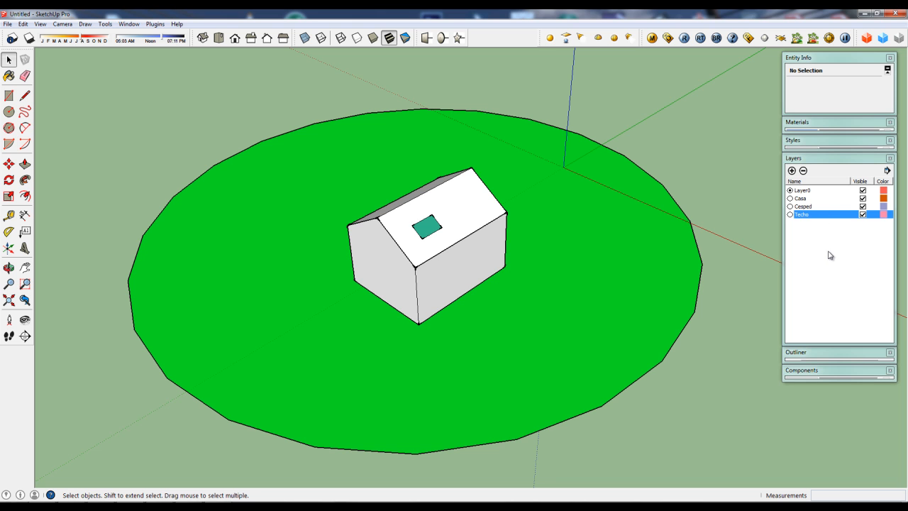
middle_click_drag(690, 247, 608, 257)
scroll(465, 199, "up", 3)
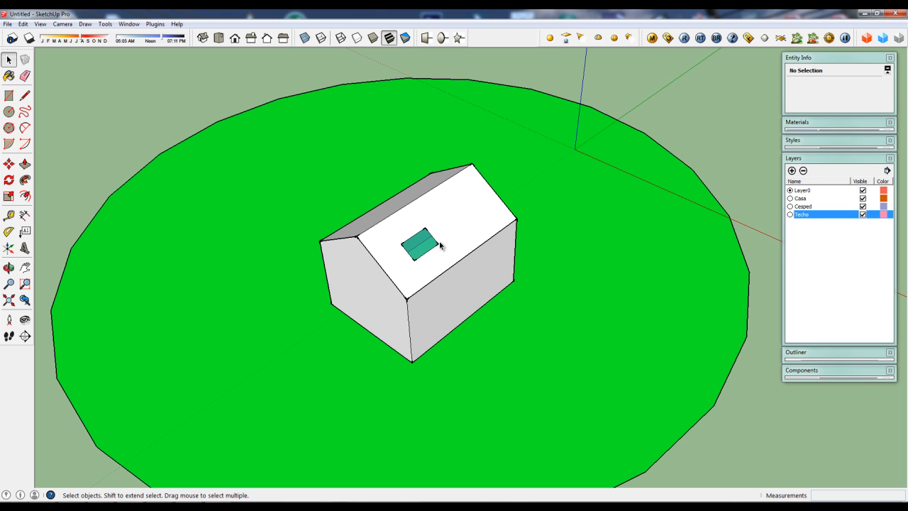
left_click(457, 214)
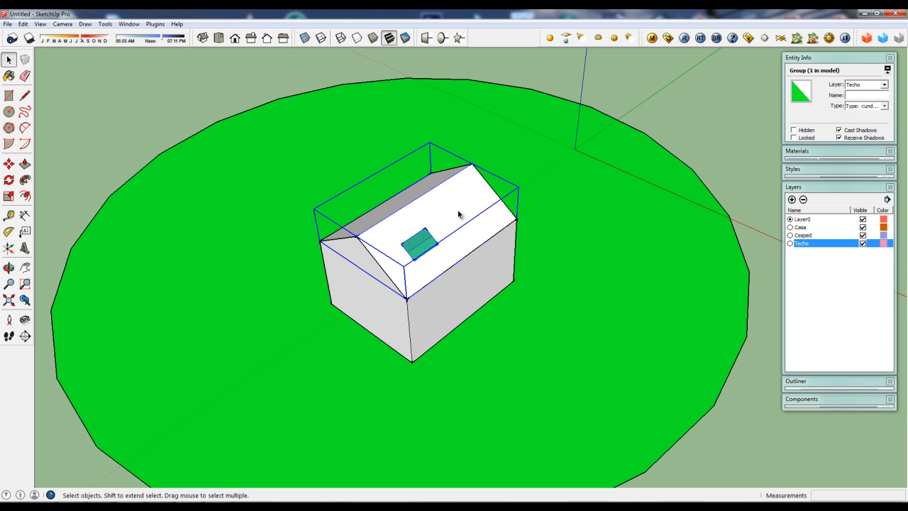
scroll(458, 214, "down", 3)
middle_click_drag(462, 252, 459, 228)
scroll(459, 227, "up", 3)
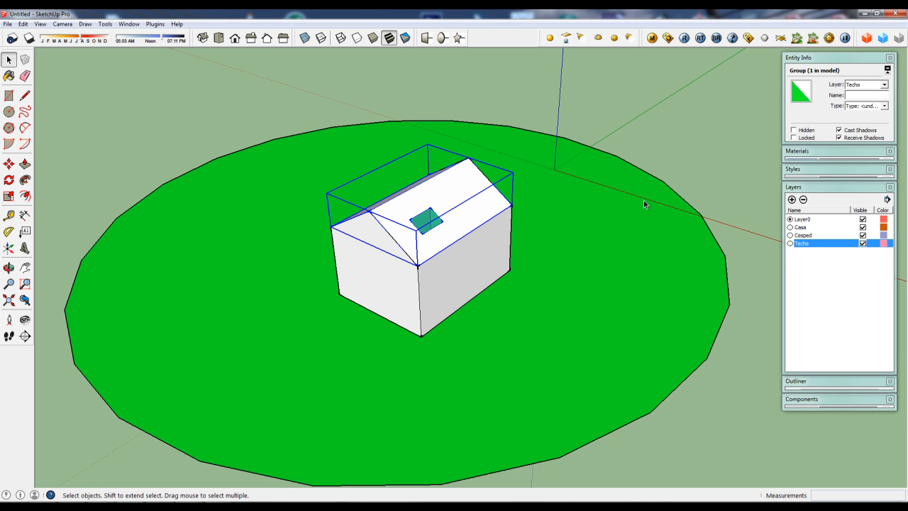
left_click(505, 241)
left_click(596, 254)
middle_click_drag(422, 244, 447, 212)
scroll(446, 213, "up", 4)
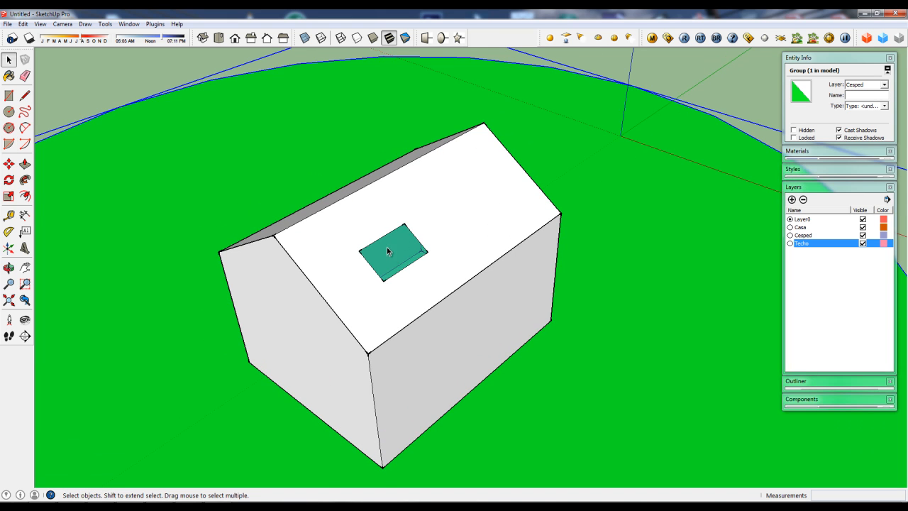
scroll(407, 259, "down", 4)
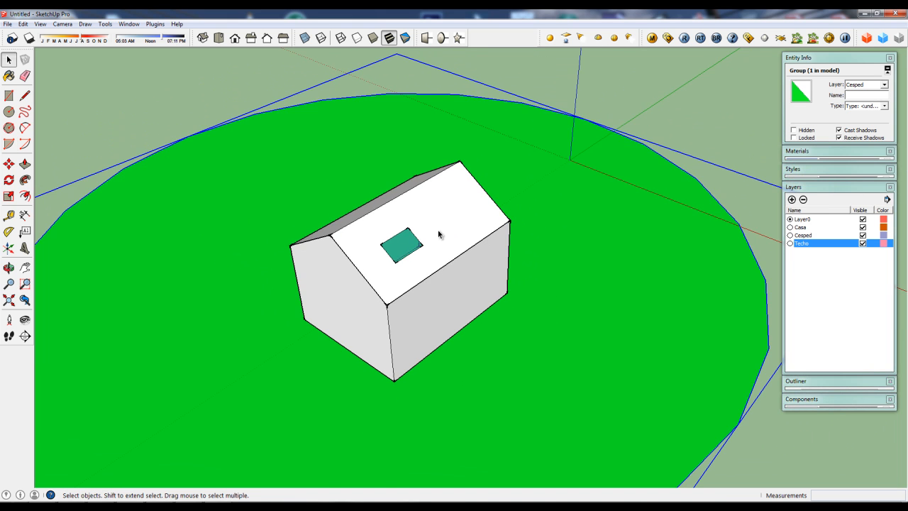
Step: Create a layer named Ventana, assign the window face inside the roof group to it, and leave the group
double_click(456, 210)
left_click(417, 249)
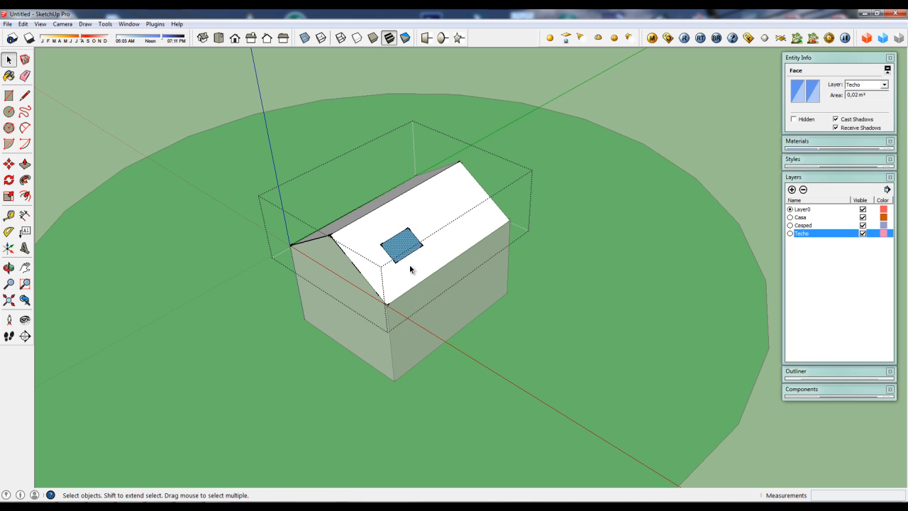
left_click(792, 189)
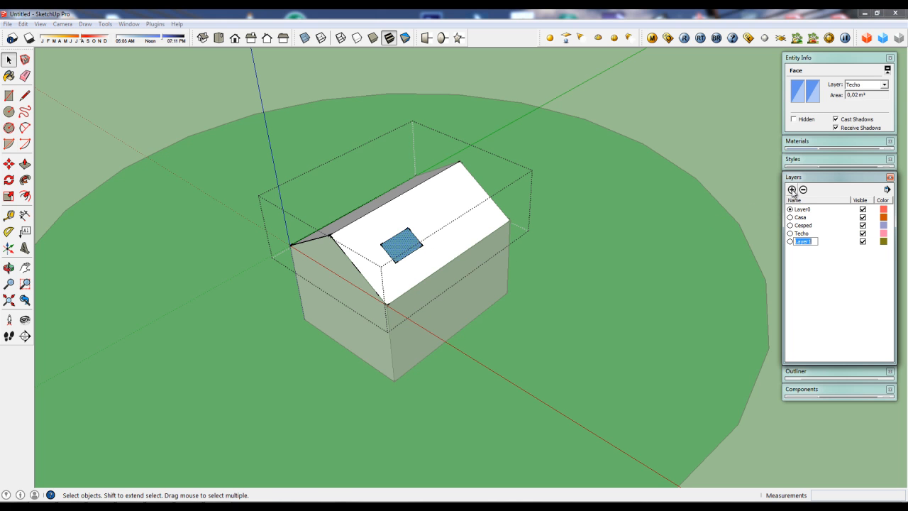
type("Ventana")
key("Return")
left_click(883, 84)
left_click(865, 119)
left_click(708, 100)
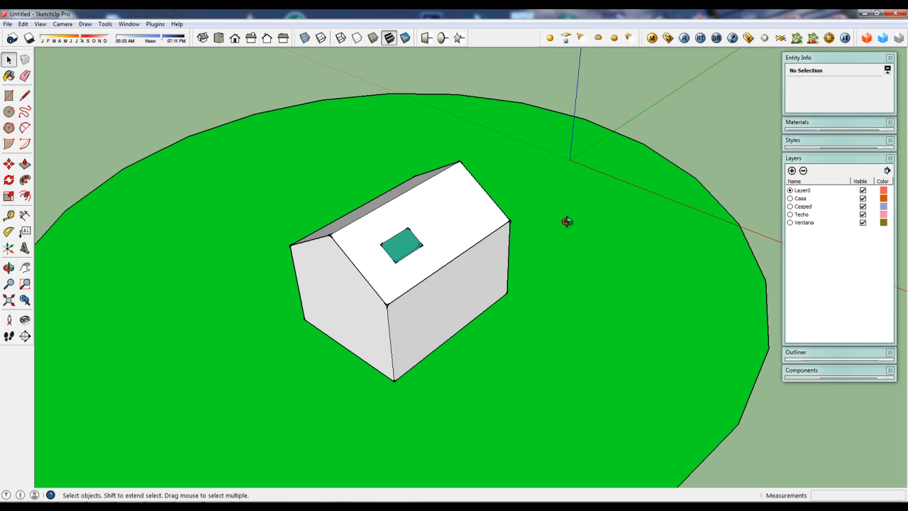
Step: Hide and reshow the Ventana layer twice to check that it controls only the roof window
left_click(862, 222)
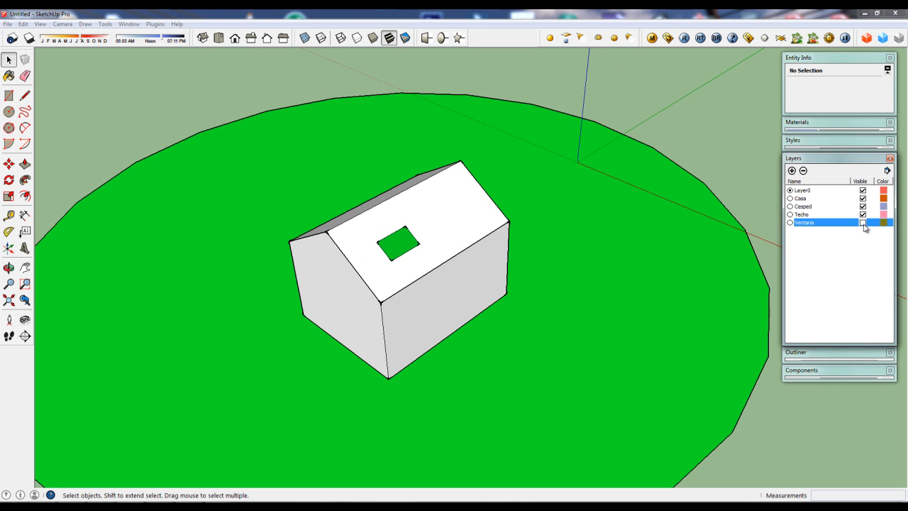
left_click(862, 223)
left_click(863, 223)
left_click(863, 222)
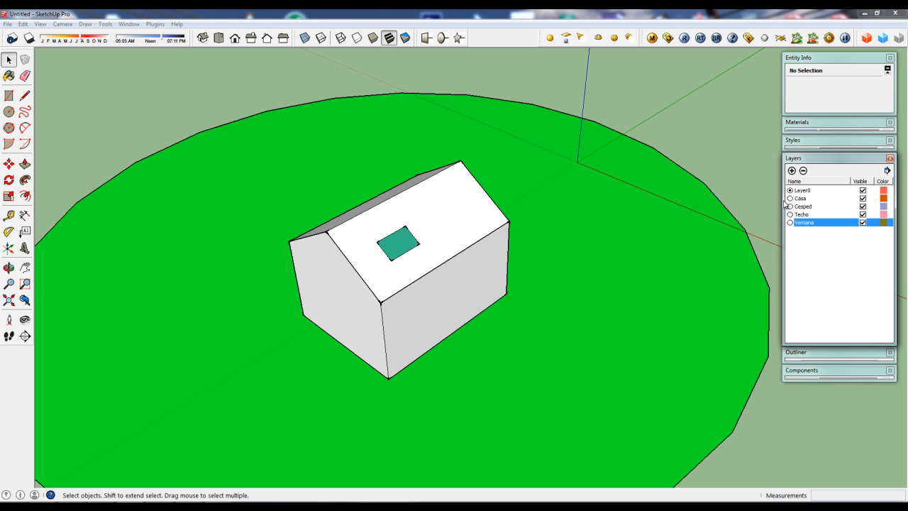
Step: Hide and reshow the Techo layer repeatedly to check its effect on the roof and the window inside it
left_click(862, 215)
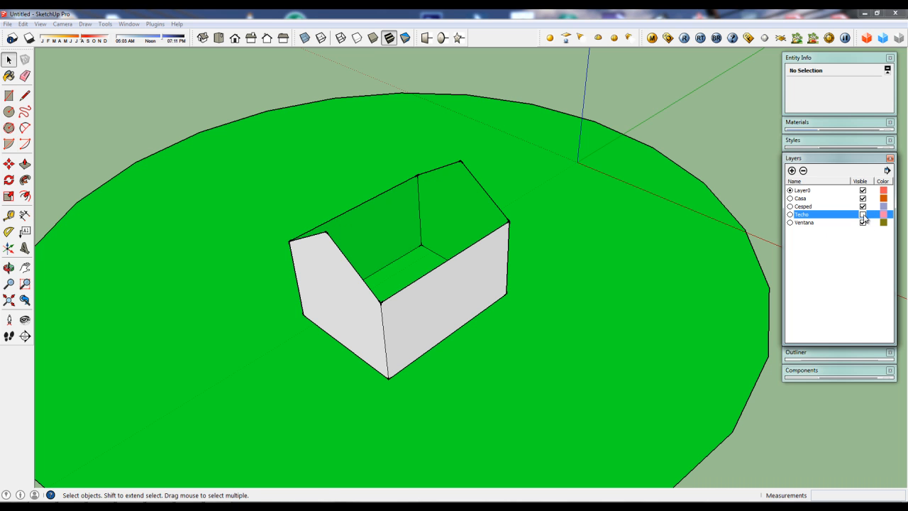
left_click(862, 214)
left_click(862, 214)
left_click(863, 214)
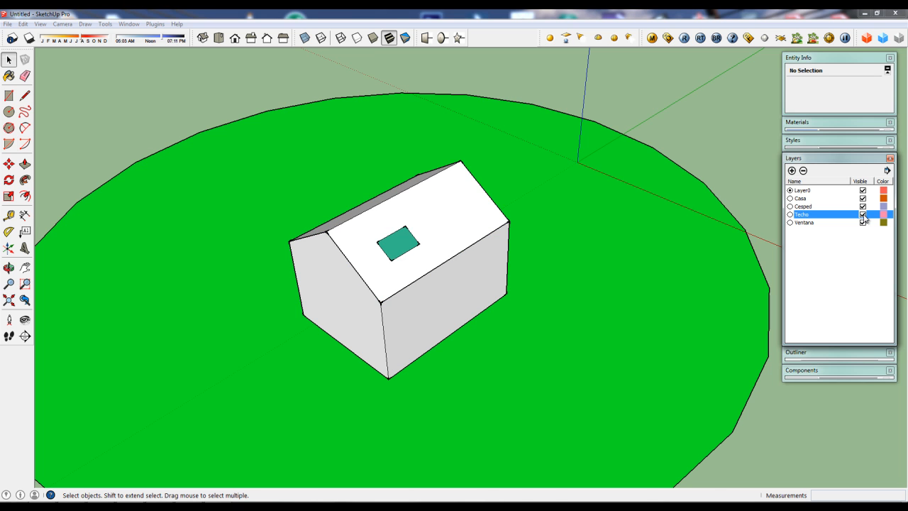
left_click(863, 214)
left_click(862, 214)
left_click(862, 214)
left_click(862, 215)
left_click(862, 214)
left_click(862, 215)
left_click(862, 215)
left_click(862, 214)
Step: Turn on Color by layer so the model is displayed in its layer colours
middle_click_drag(406, 259, 439, 234)
scroll(440, 235, "down", 2)
middle_click_drag(417, 283, 408, 332)
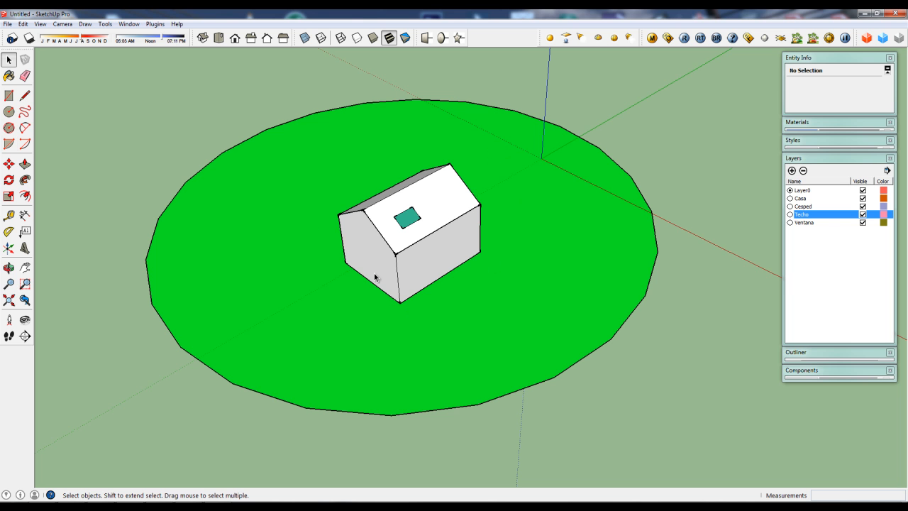
mouse_move(440, 276)
middle_mouse_down()
mouse_move(453, 289)
mouse_move(403, 291)
mouse_move(419, 296)
mouse_move(417, 252)
mouse_move(447, 263)
mouse_move(431, 263)
mouse_move(437, 295)
mouse_move(461, 292)
middle_mouse_up()
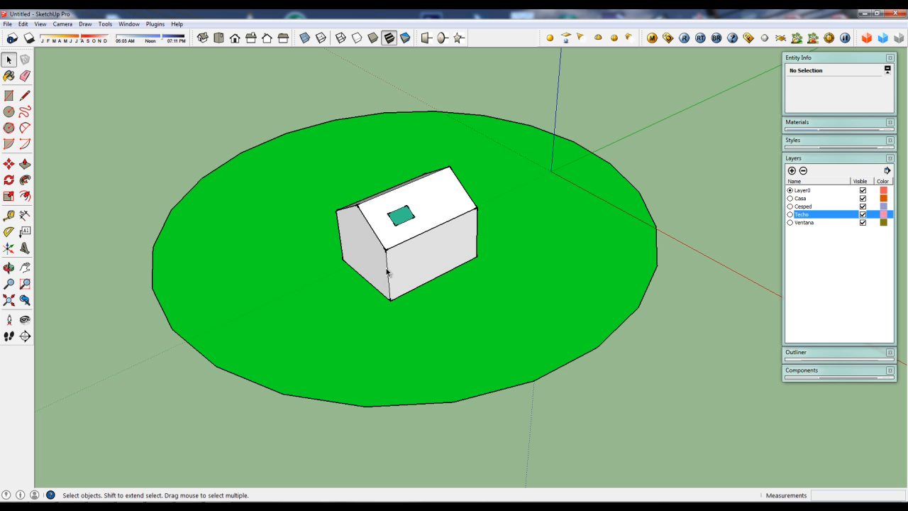
middle_click_drag(421, 261, 421, 263)
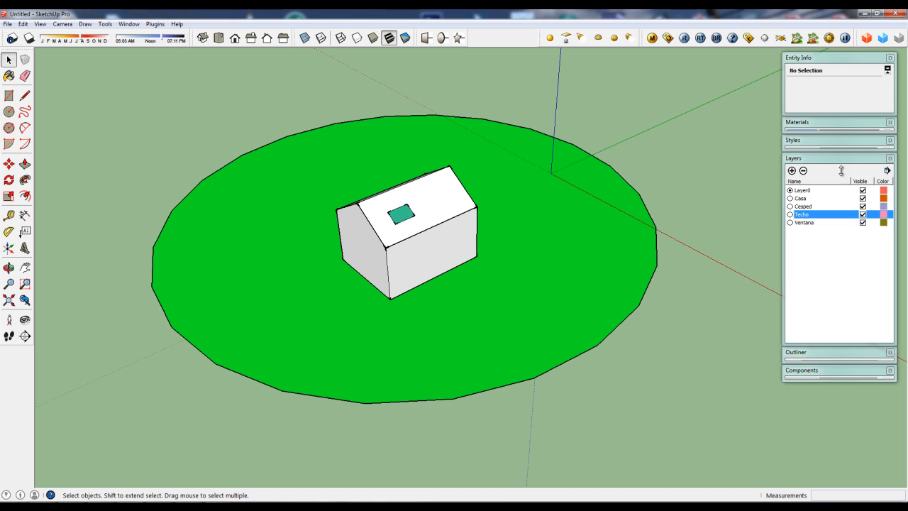
left_click(887, 171)
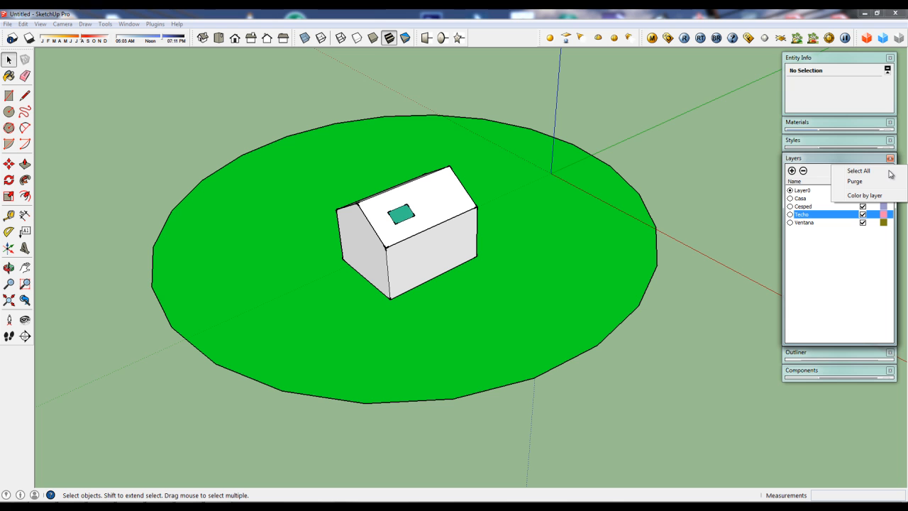
left_click(862, 198)
Step: Examine the house, roof, window and lawn from several angles and compare them with the layer colours
middle_click_drag(460, 271, 468, 273)
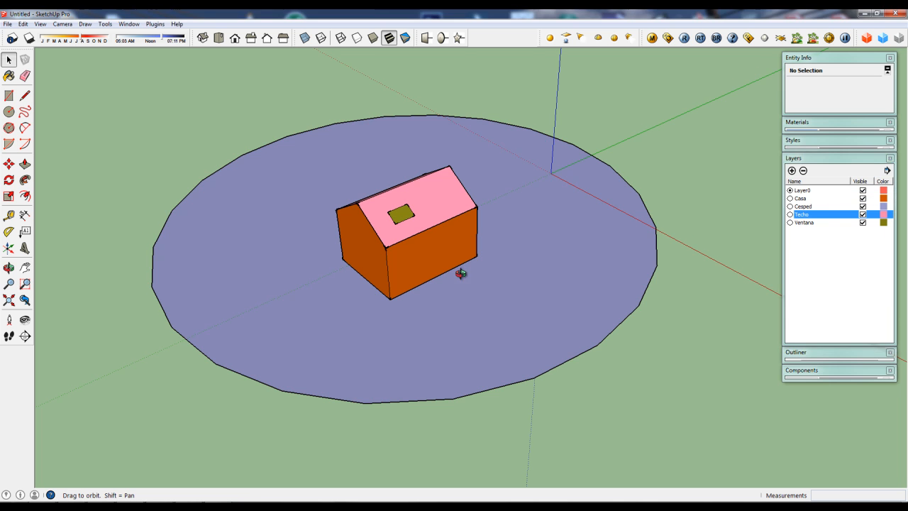
left_click_drag(468, 274, 485, 272)
key("space")
mouse_move(479, 280)
middle_mouse_down()
mouse_move(468, 285)
mouse_move(475, 282)
middle_mouse_up()
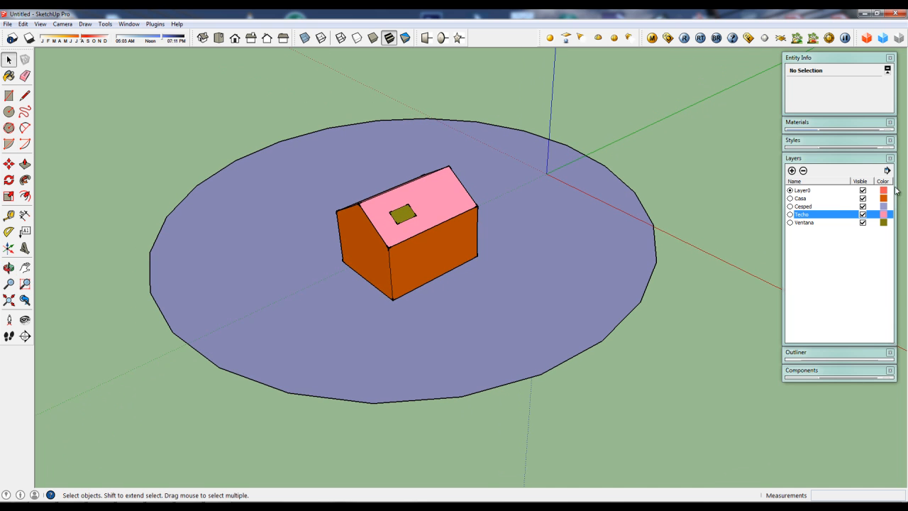
middle_click_drag(422, 225, 431, 260)
scroll(407, 238, "up", 2)
scroll(417, 260, "down", 1)
scroll(431, 261, "down", 2)
middle_click_drag(487, 290, 486, 292)
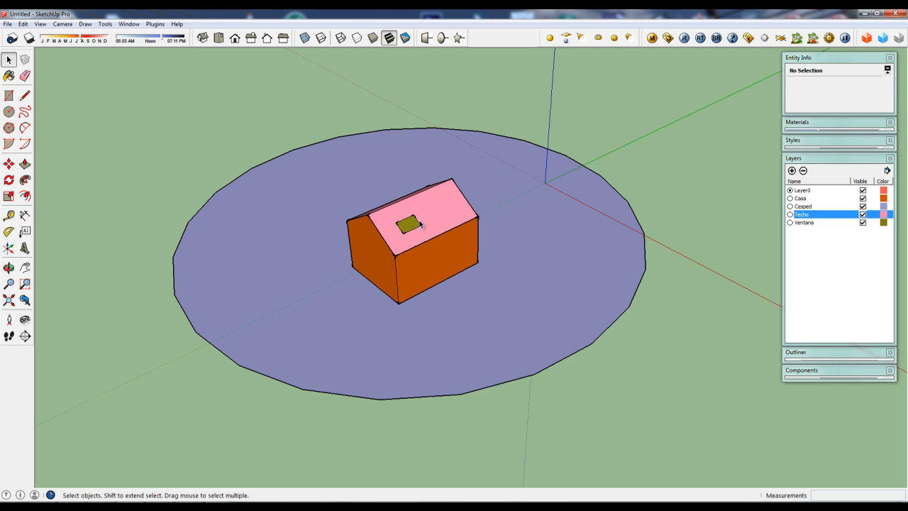
scroll(420, 226, "up", 3)
middle_click_drag(418, 229, 418, 253)
scroll(418, 253, "down", 2)
middle_click_drag(447, 294, 438, 253)
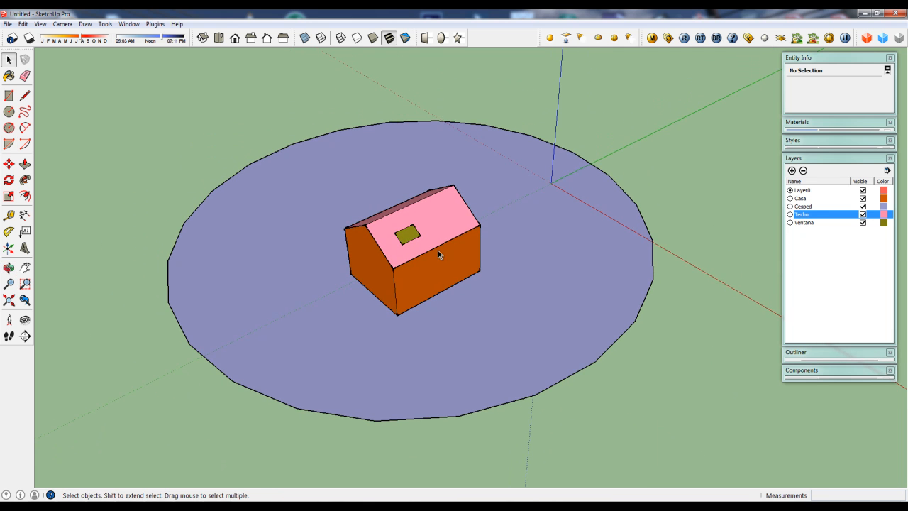
Step: Select the roof group to compare its layer with the window's Ventana layer, and hide and reshow the Techo layer
left_click(428, 199)
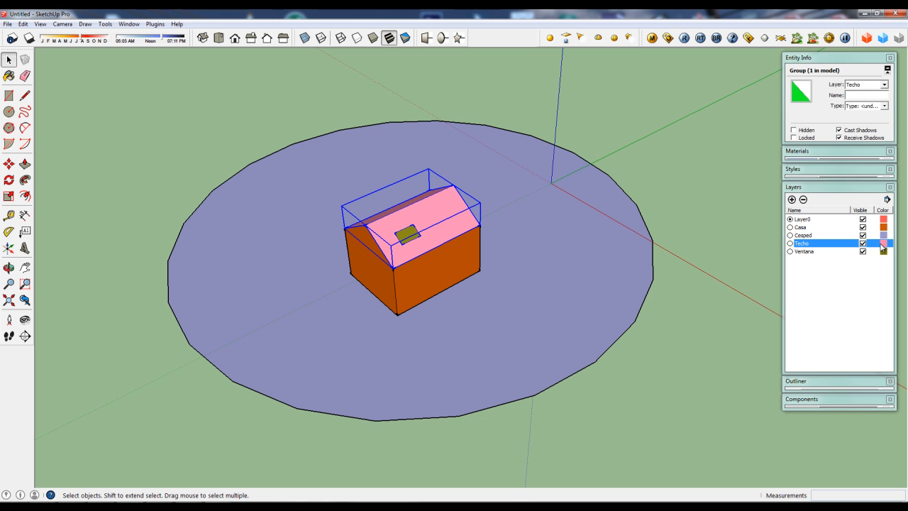
middle_click_drag(435, 231, 458, 212)
scroll(458, 213, "up", 3)
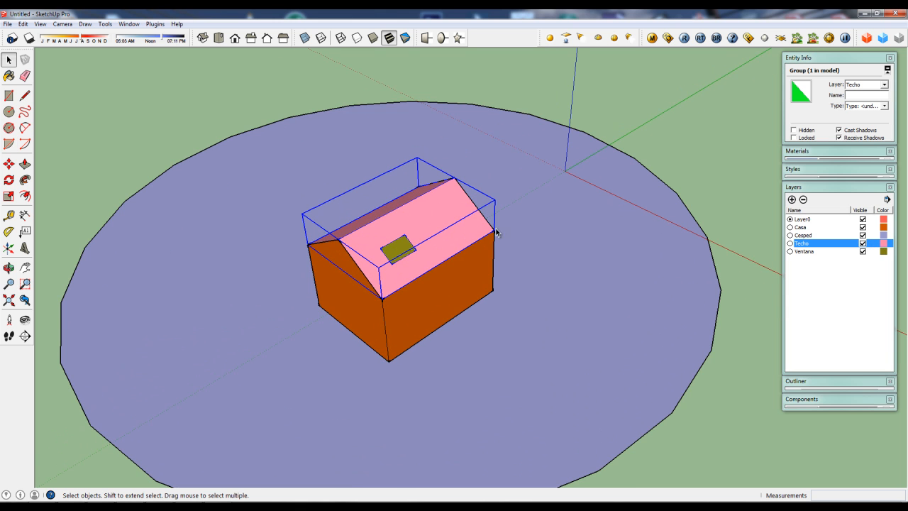
left_click(805, 252)
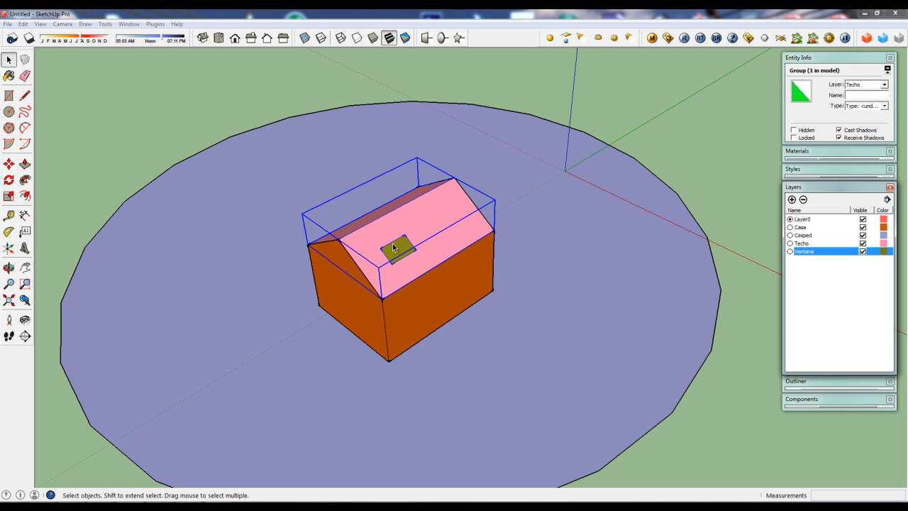
middle_click_drag(376, 233, 382, 254)
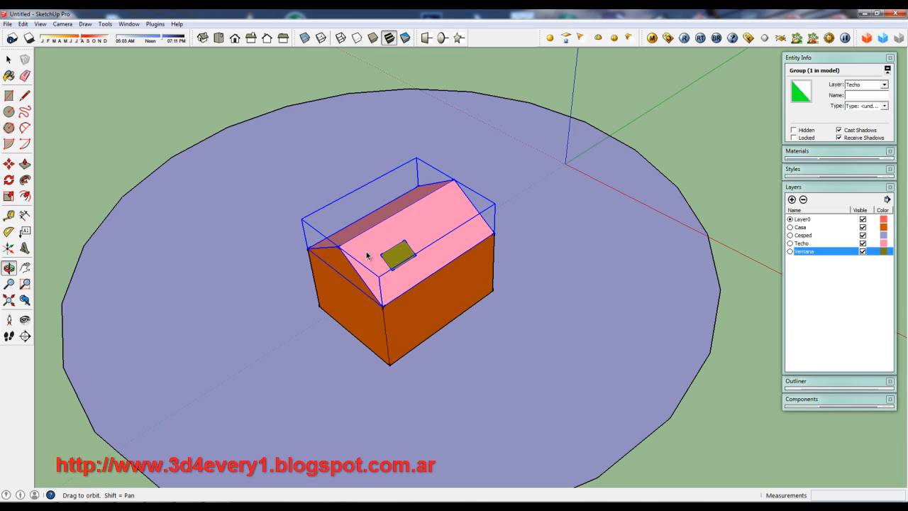
left_click(864, 244)
left_click(863, 244)
left_click(862, 214)
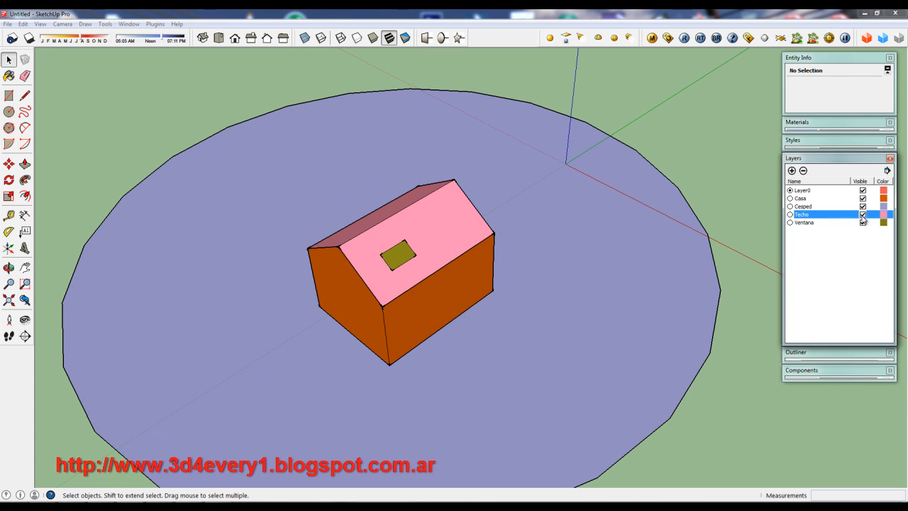
Step: Examine the roof and its window up close to compare their Techo and Ventana layer colours
mouse_move(417, 256)
middle_mouse_down()
mouse_move(391, 252)
mouse_move(394, 229)
mouse_move(418, 253)
middle_mouse_up()
scroll(394, 229, "up", 2)
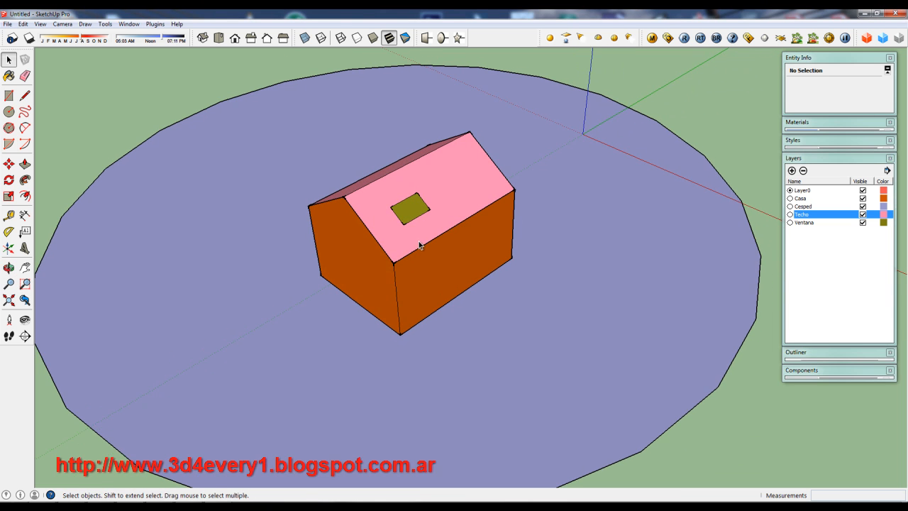
scroll(412, 212, "up", 1)
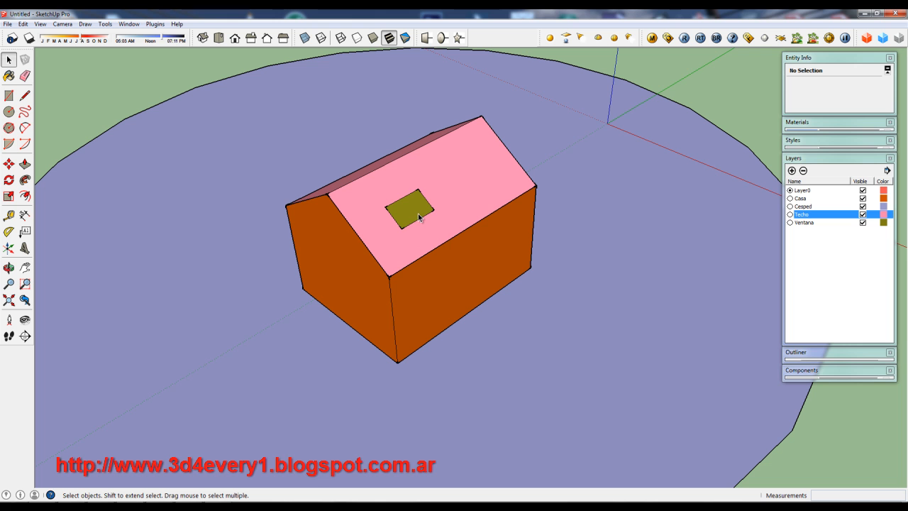
middle_click_drag(463, 222, 434, 223)
scroll(433, 223, "up", 1)
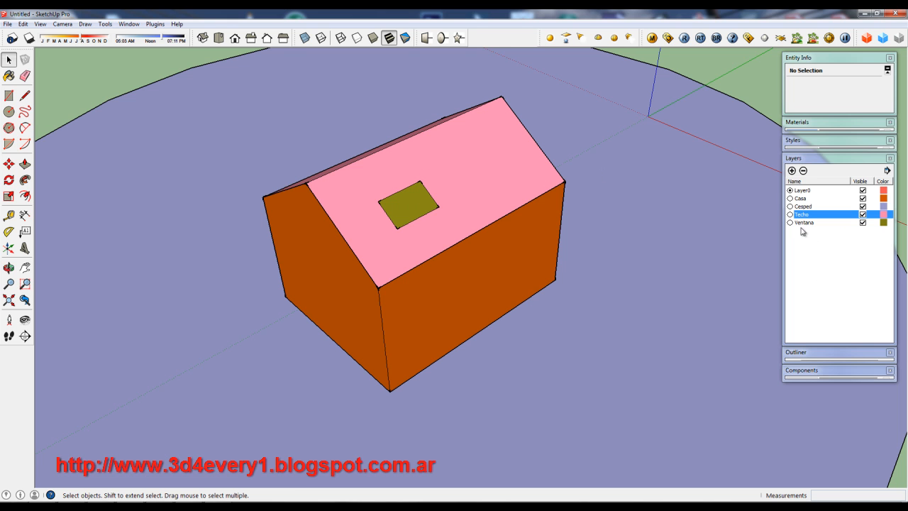
mouse_move(433, 219)
middle_mouse_down()
mouse_move(425, 237)
mouse_move(420, 228)
middle_mouse_up()
scroll(420, 228, "up", 1)
scroll(419, 227, "down", 3)
scroll(418, 236, "down", 1)
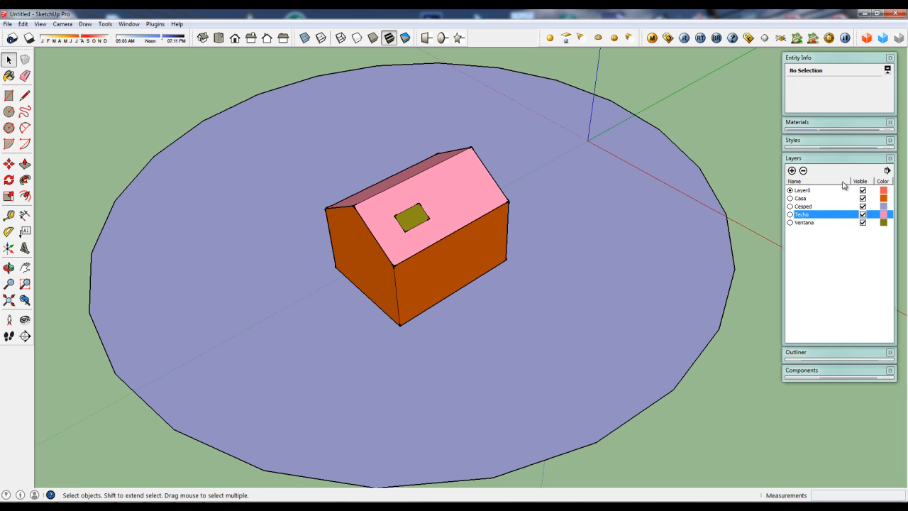
Step: Create a new layer named Escena1
scroll(801, 216, "down", 2)
middle_click_drag(573, 259, 444, 241)
scroll(502, 269, "down", 1)
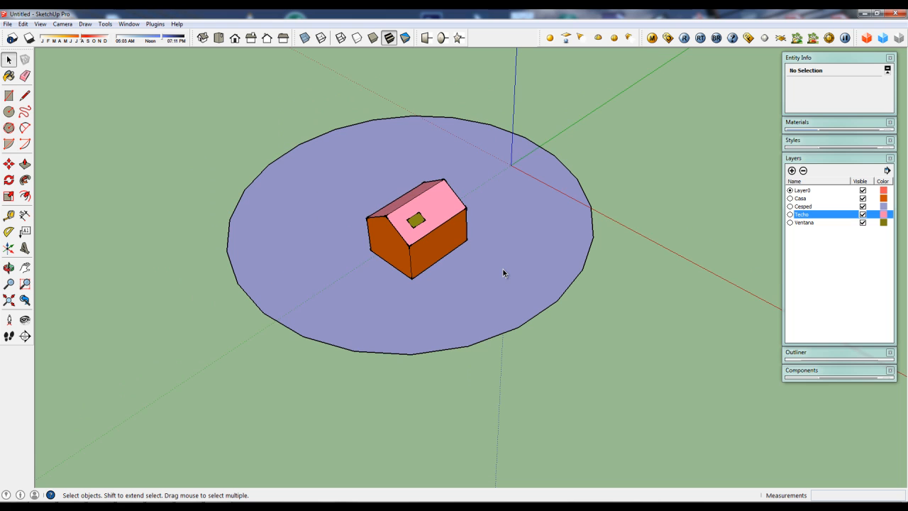
left_click(791, 170)
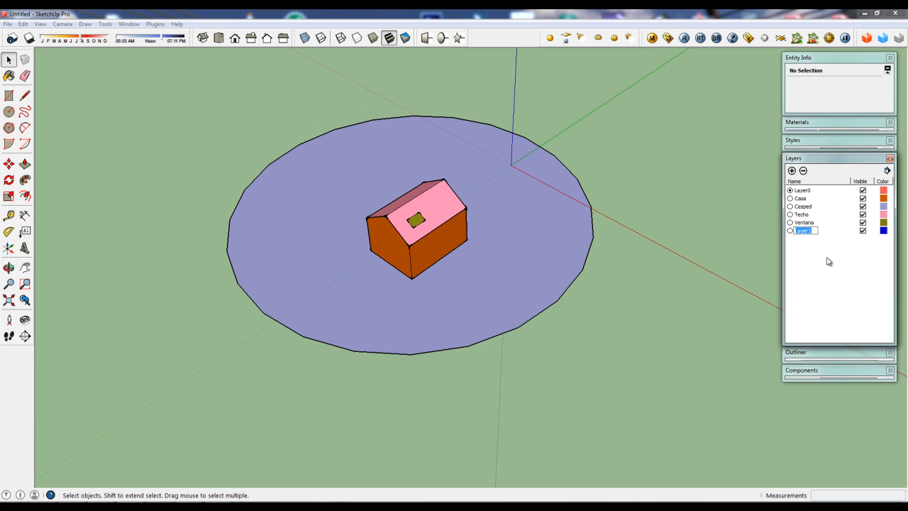
type("Escen")
key("Return")
Step: Assign the house, roof and lawn groups together to the Escena1 layer, and clear the selection
left_click_drag(187, 77, 687, 412)
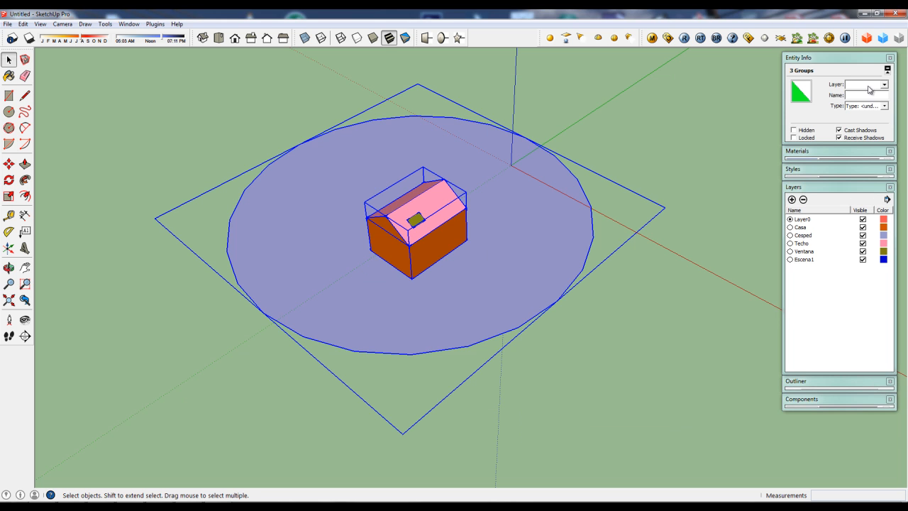
left_click(869, 86)
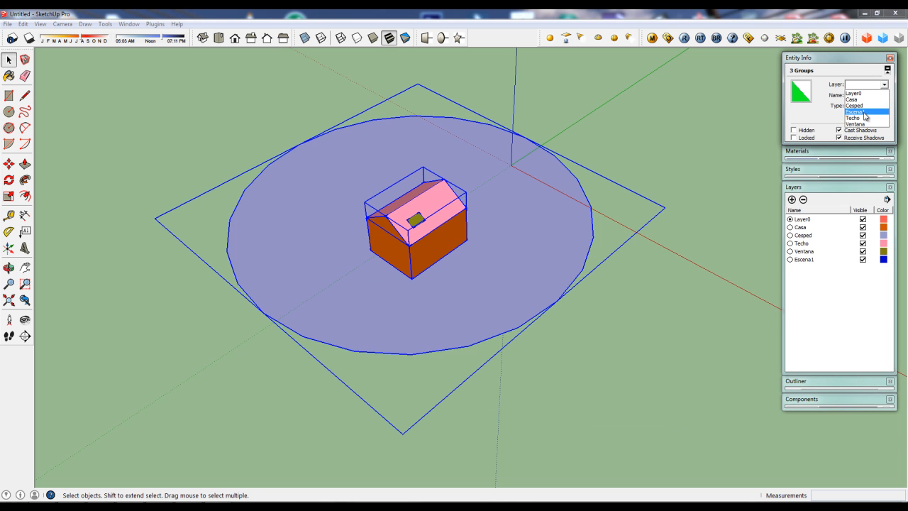
left_click(854, 111)
left_click(691, 126)
middle_click_drag(607, 276, 658, 405)
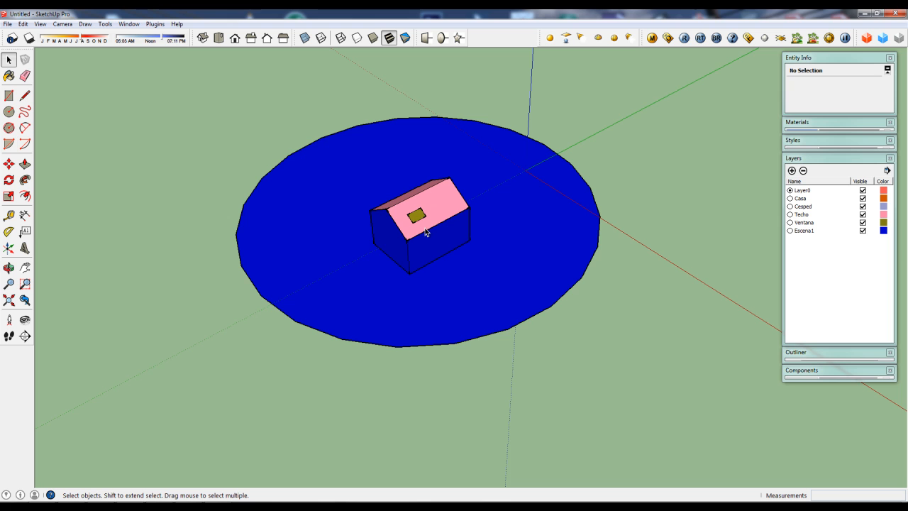
Step: Hide and reshow the Escena1, Ventana and Techo layers in turn to see which parts of the model each controls
left_click(863, 231)
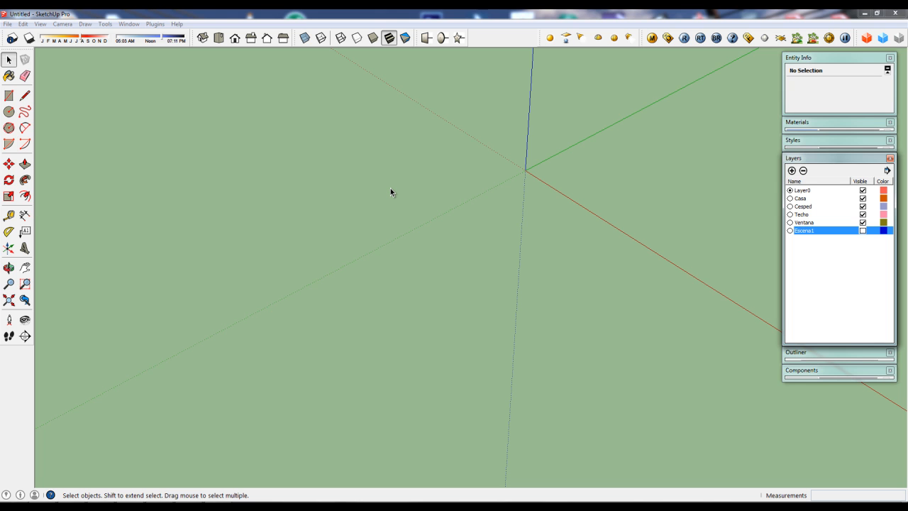
left_click(863, 232)
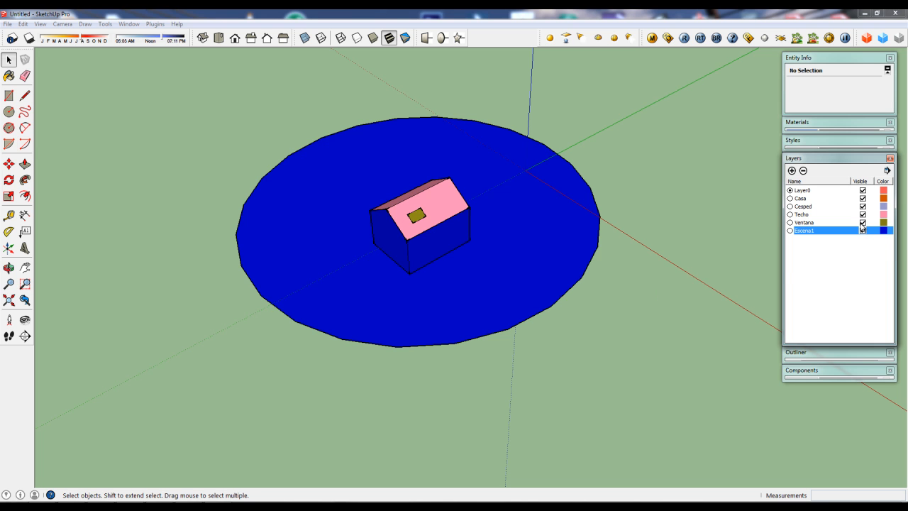
left_click(862, 222)
left_click(863, 222)
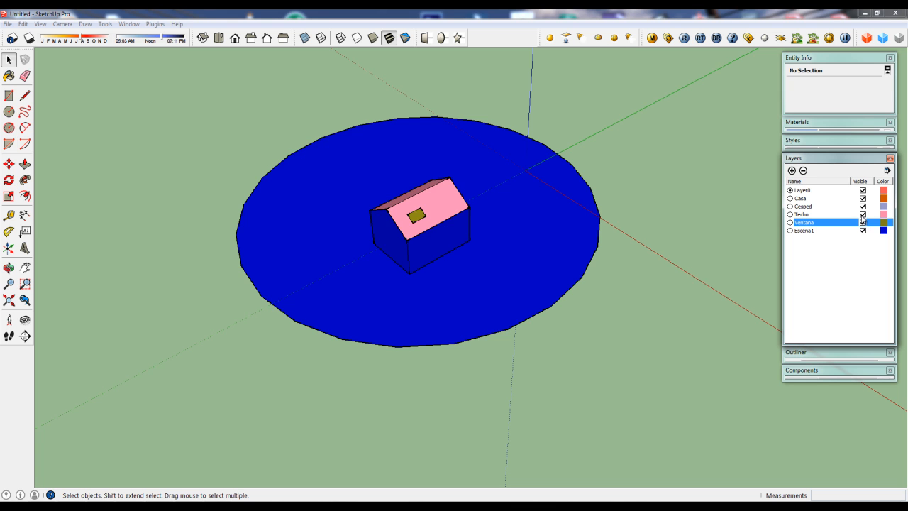
left_click(862, 214)
left_click(862, 214)
Step: Hide the Cesped layer and inspect the lawn group and its interior to check its layer assignment
left_click(862, 206)
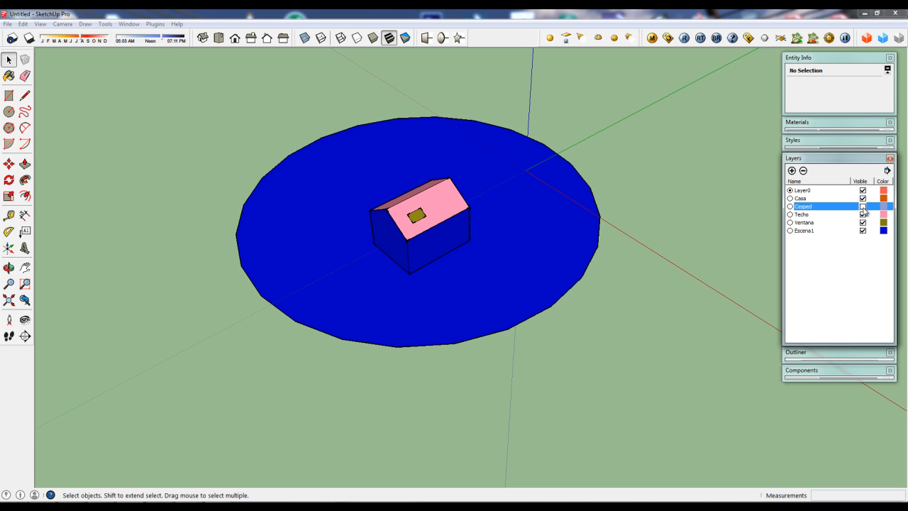
left_click(517, 239)
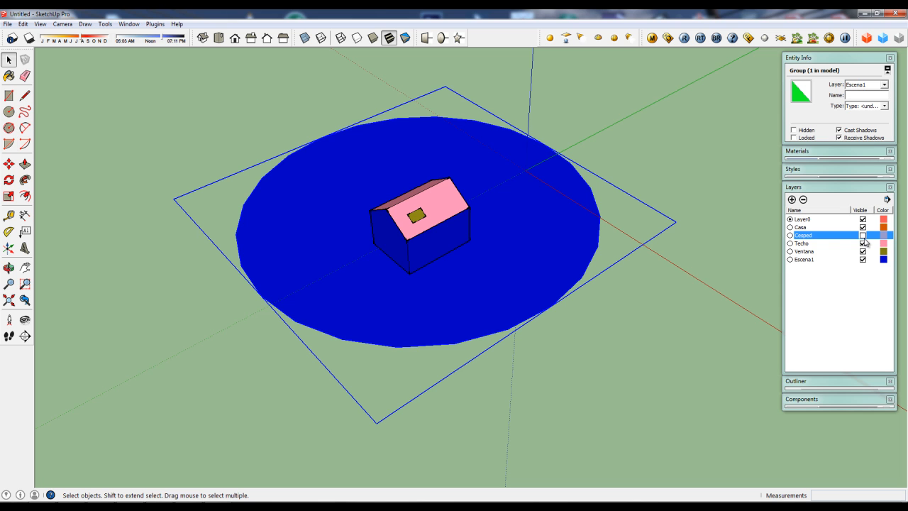
double_click(532, 244)
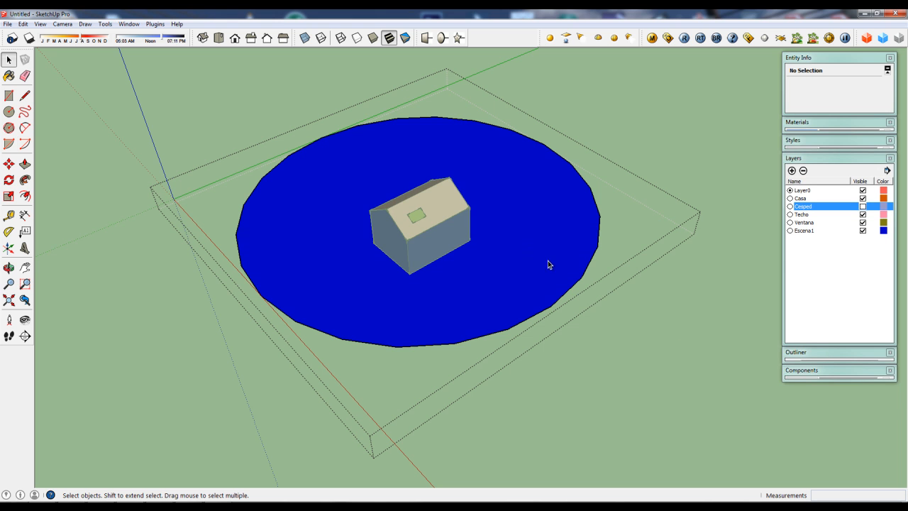
left_click(668, 345)
left_click(587, 261)
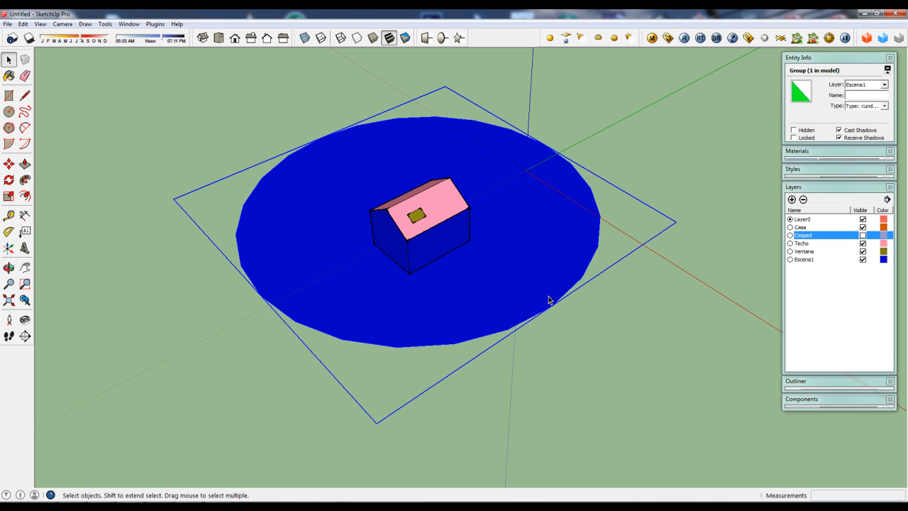
left_click(614, 290)
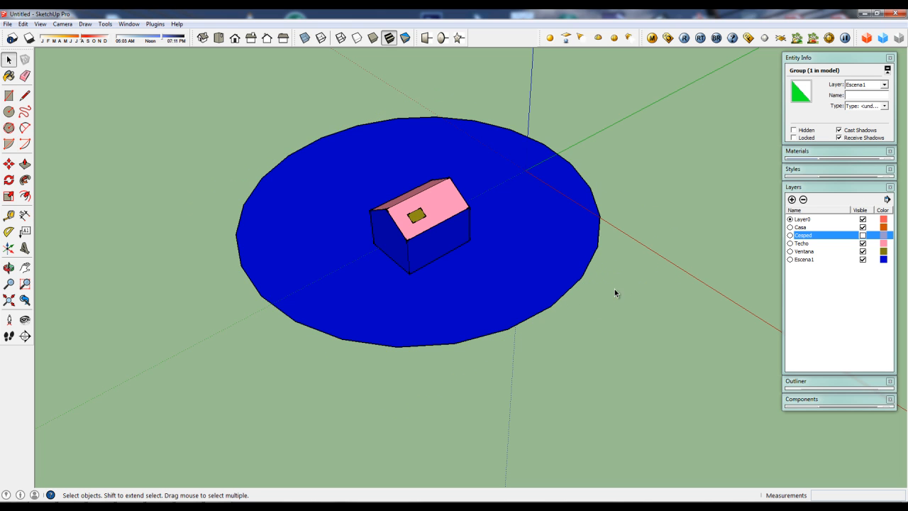
Step: Assign the circular face inside the lawn group to the Cesped layer and close the group
double_click(552, 234)
left_click(547, 248)
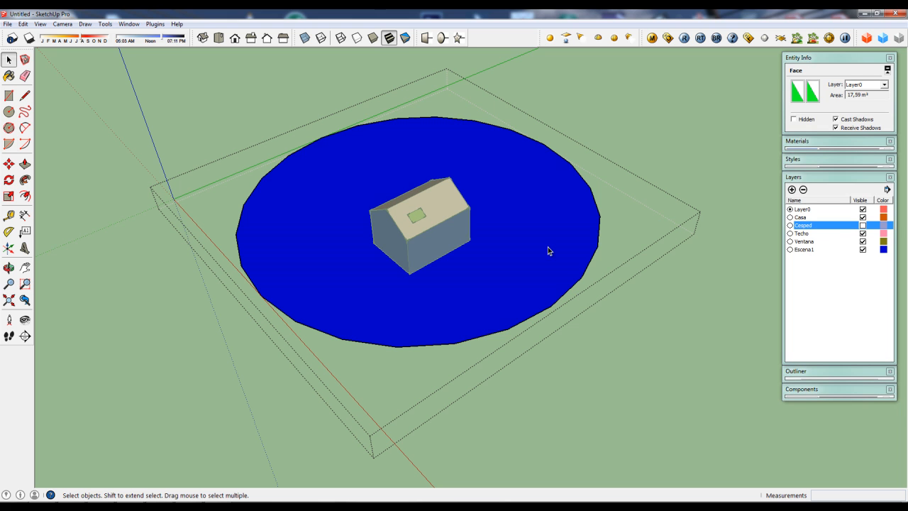
left_click(863, 85)
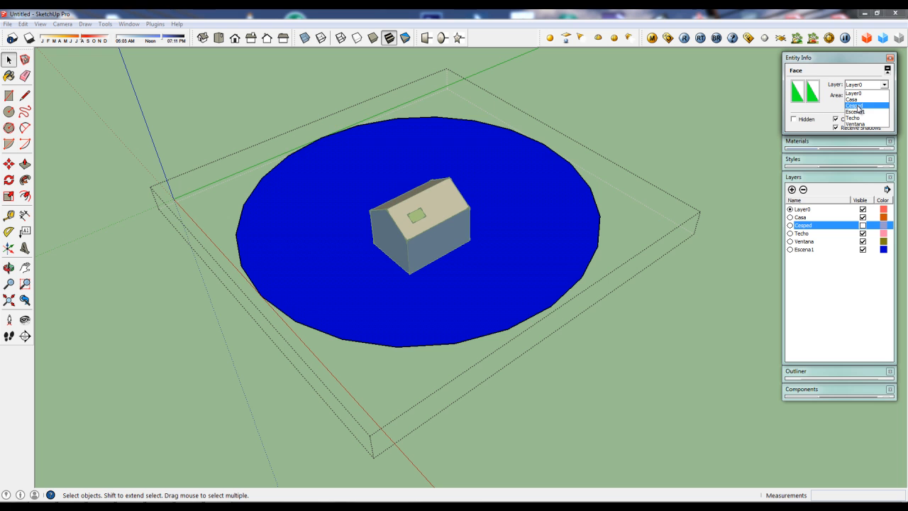
left_click(858, 108)
middle_click_drag(736, 119, 618, 302)
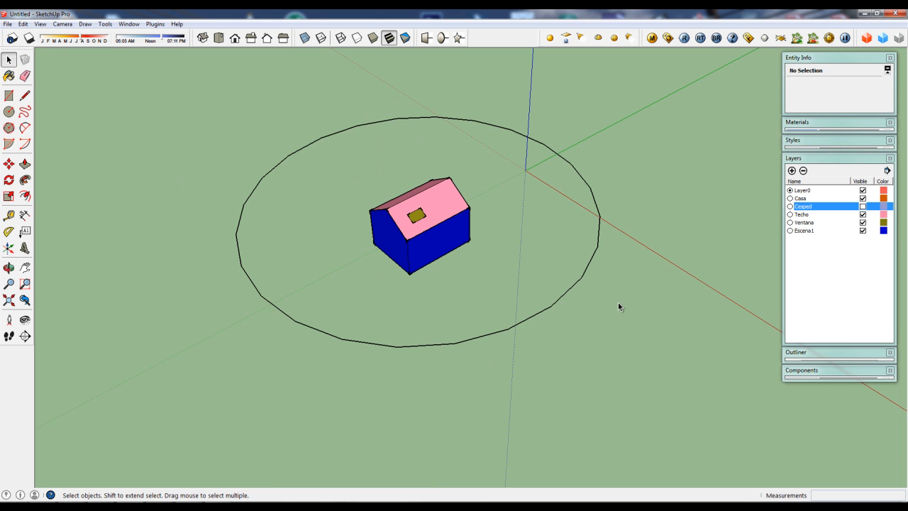
Step: Toggle the Cesped and Escena1 layers to compare the lawn face with its group, leaving both layers visible
left_click(863, 206)
left_click(862, 206)
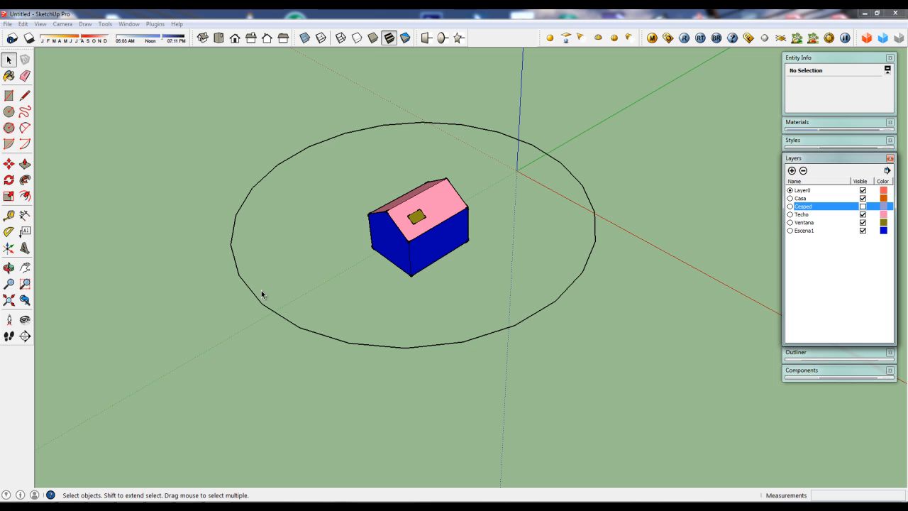
left_click(550, 309)
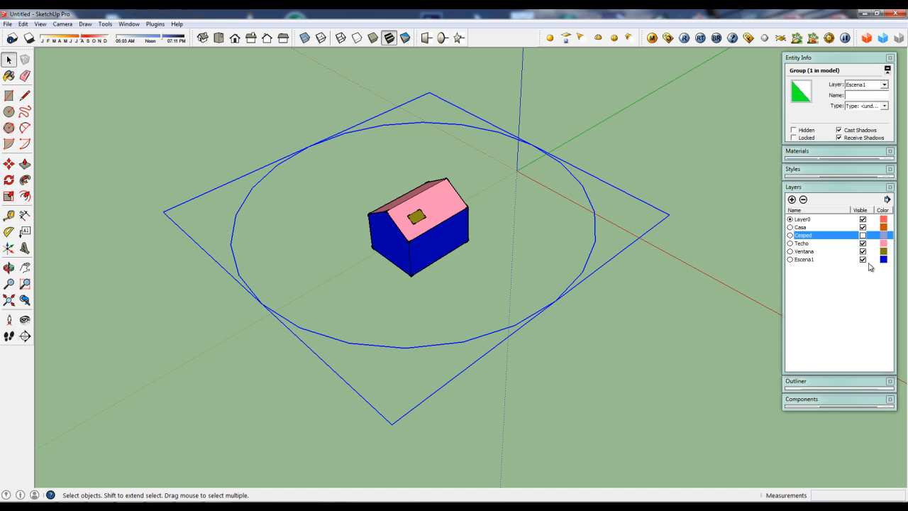
left_click(862, 259)
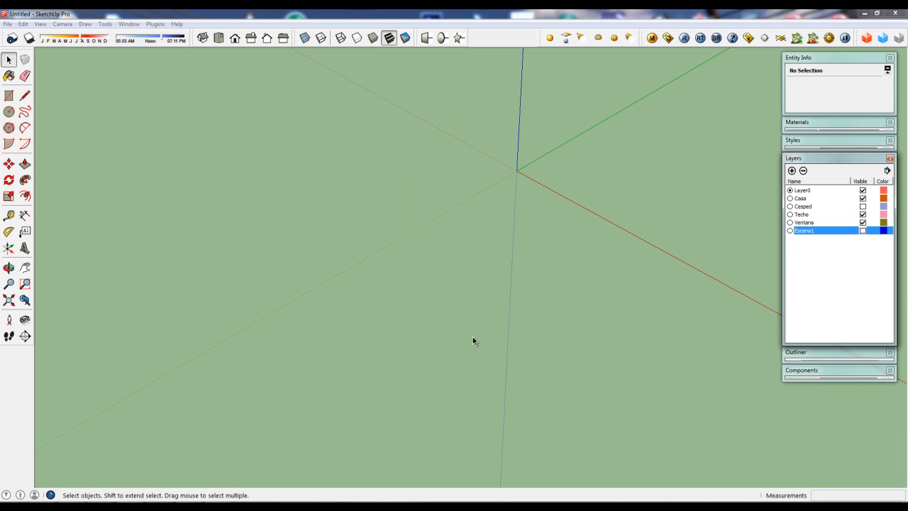
left_click(862, 231)
left_click(863, 206)
middle_click_drag(581, 237, 468, 339)
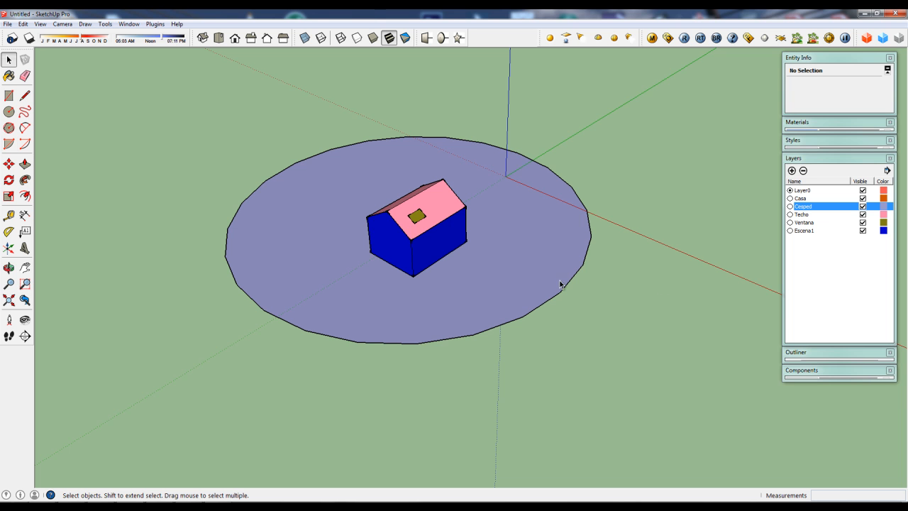
mouse_move(469, 276)
middle_mouse_down()
mouse_move(429, 283)
mouse_move(482, 264)
mouse_move(480, 290)
middle_mouse_up()
scroll(465, 262, "up", 2)
scroll(466, 262, "down", 1)
scroll(461, 264, "down", 1)
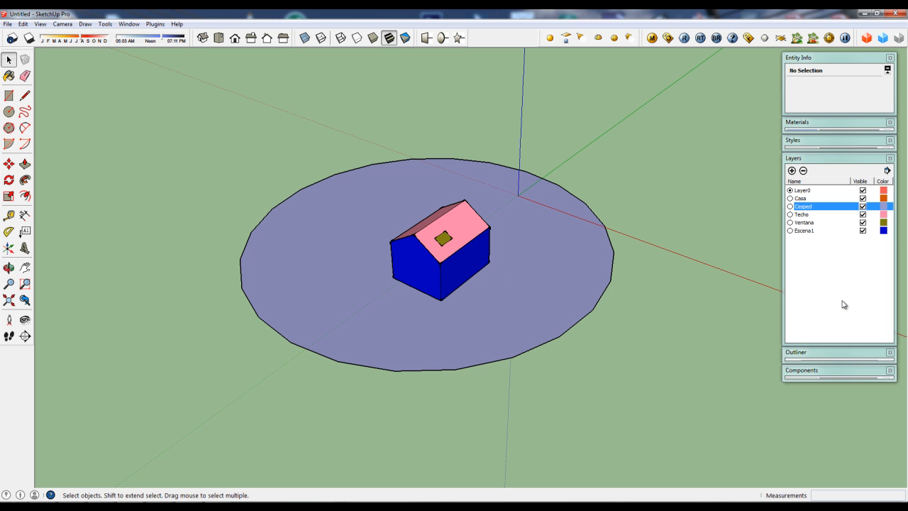
key("o")
left_click_drag(482, 285, 444, 312)
key("space")
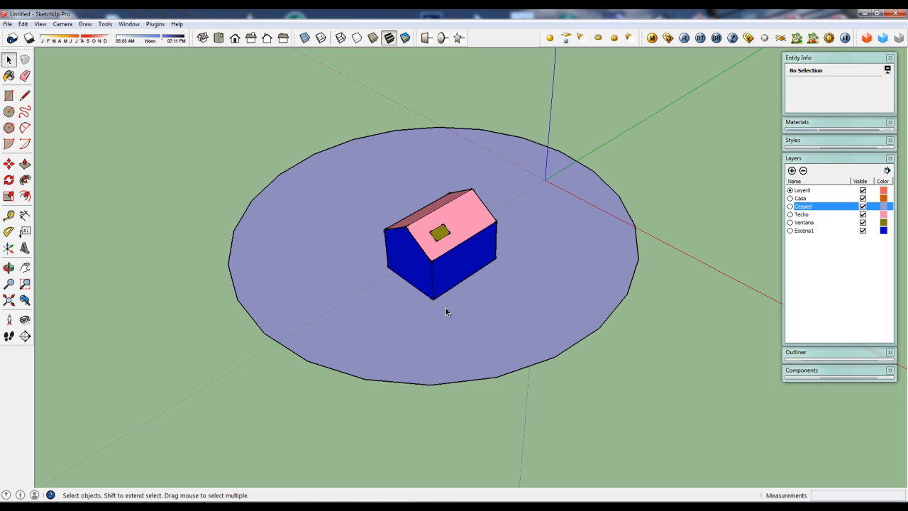
scroll(379, 249, "down", 2)
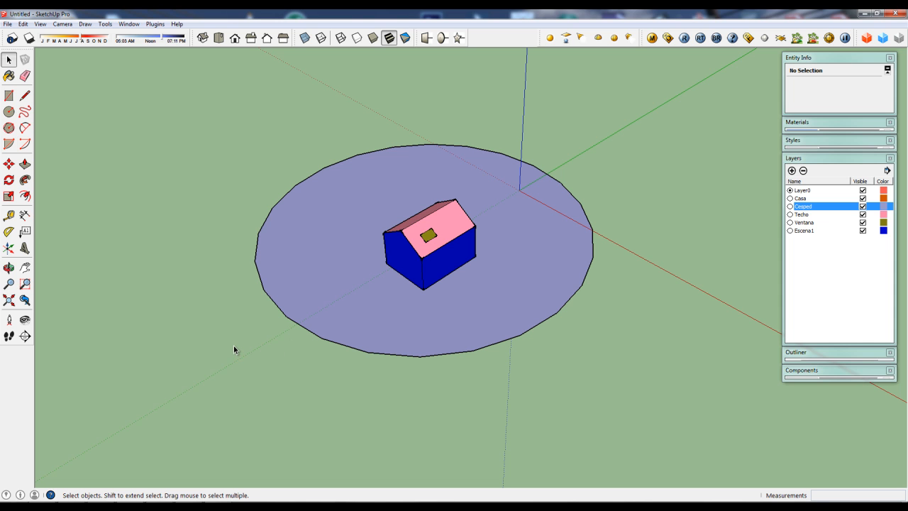
scroll(239, 341, "down", 2)
middle_click_drag(265, 334, 362, 347)
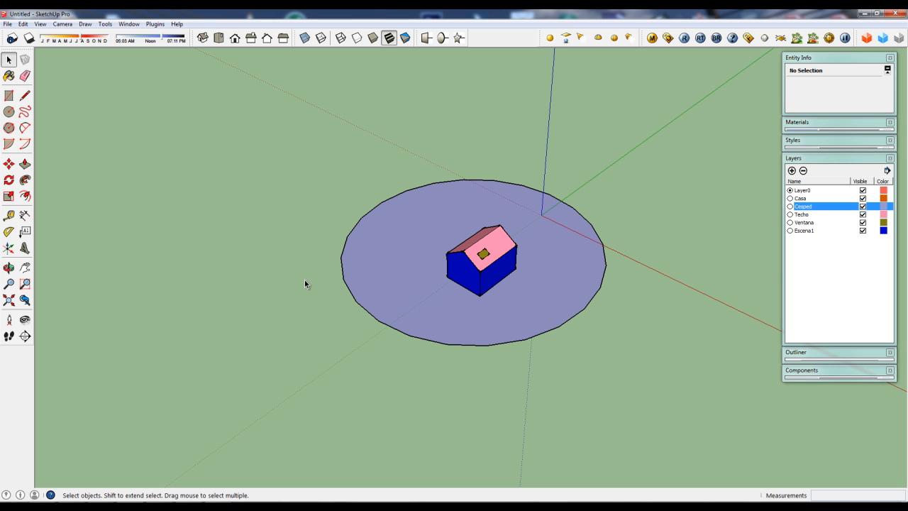
middle_click_drag(304, 281, 234, 297)
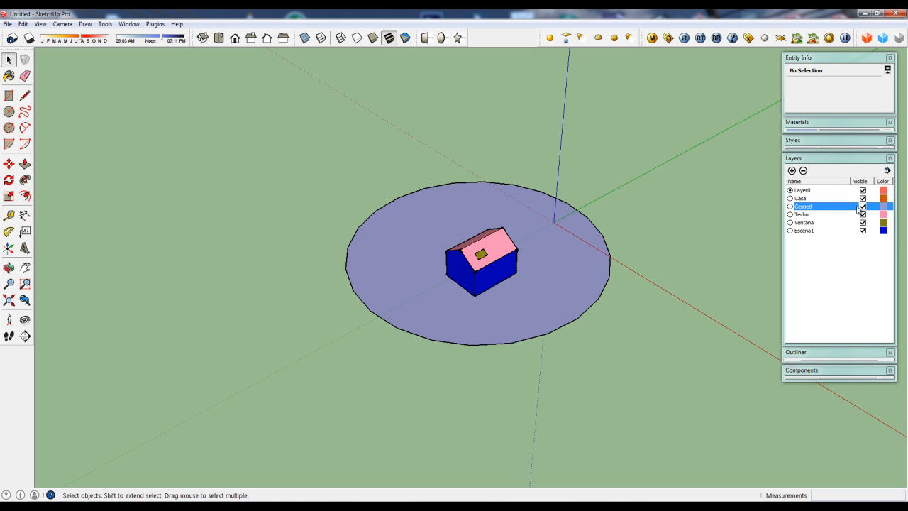
middle_click_drag(322, 314, 319, 273)
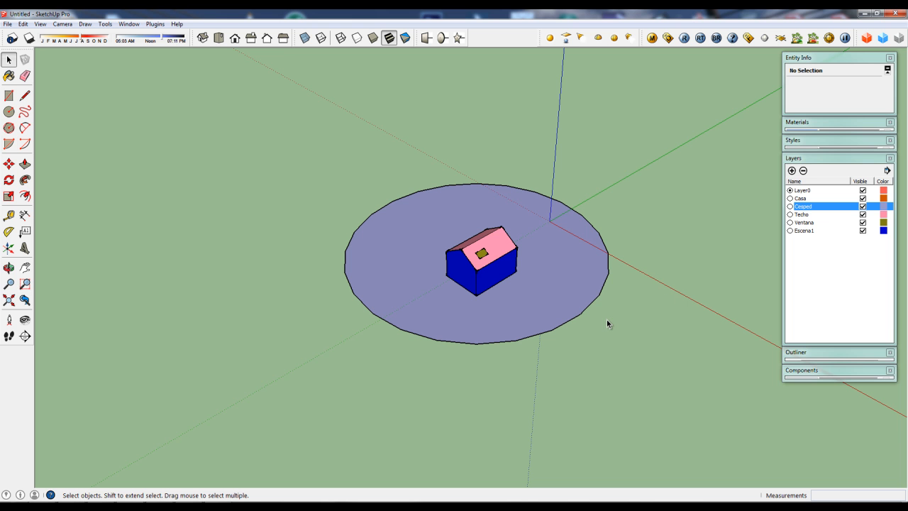
middle_click_drag(582, 315, 541, 302, "shift")
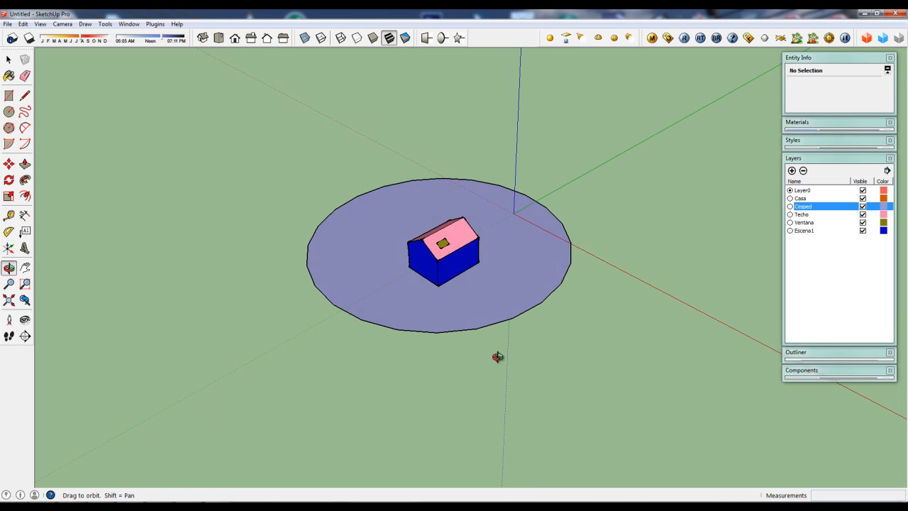
middle_click_drag(489, 364, 473, 320)
key("space")
scroll(470, 325, "up", 3)
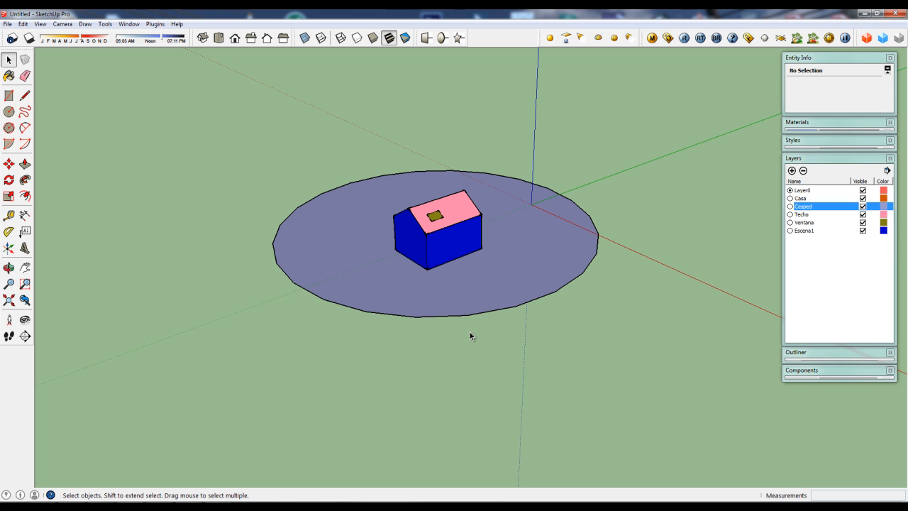
middle_click_drag(458, 342, 445, 363)
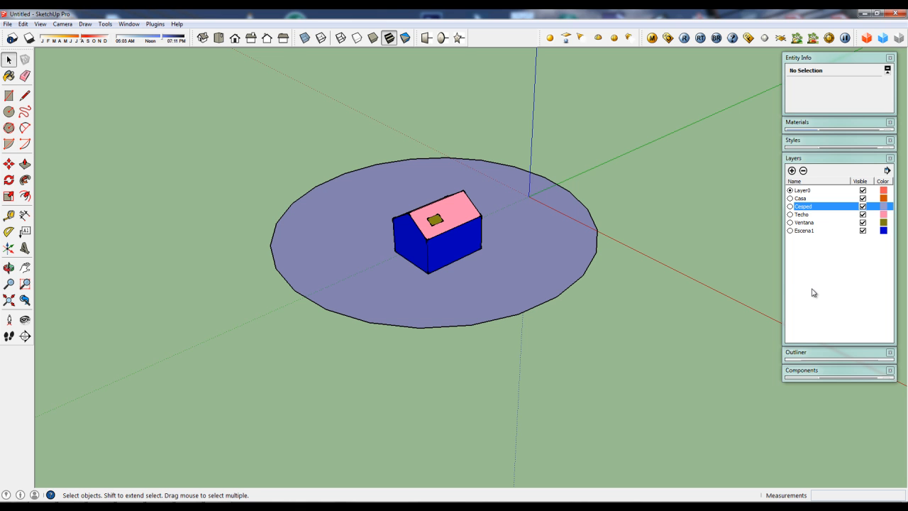
middle_click_drag(532, 290, 517, 324)
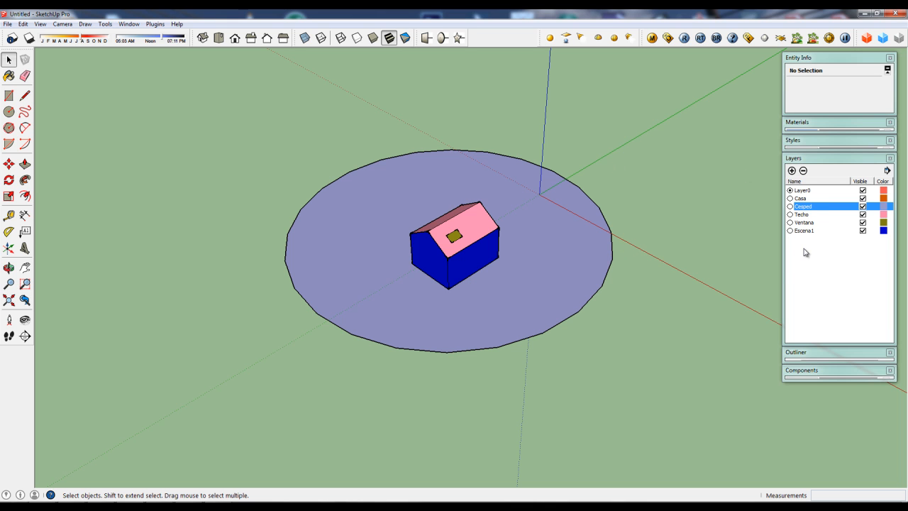
left_click(802, 199)
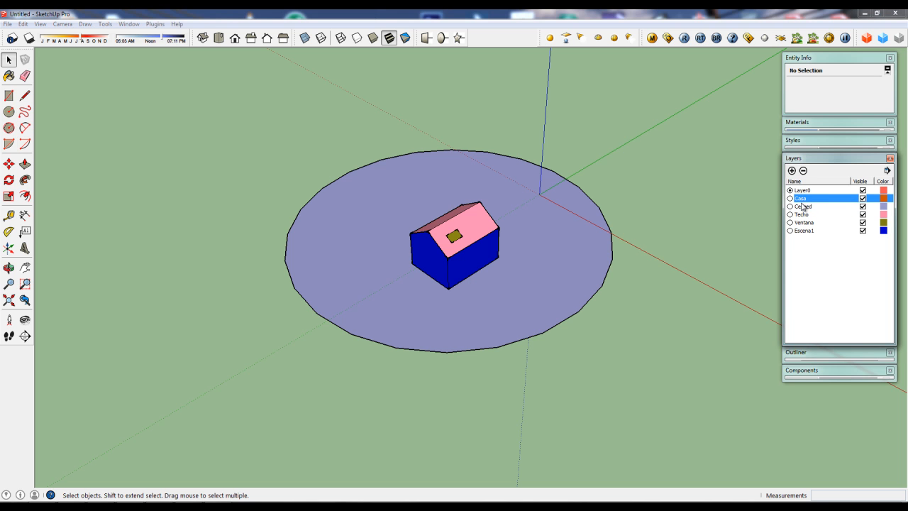
left_click(803, 207, "ctrl")
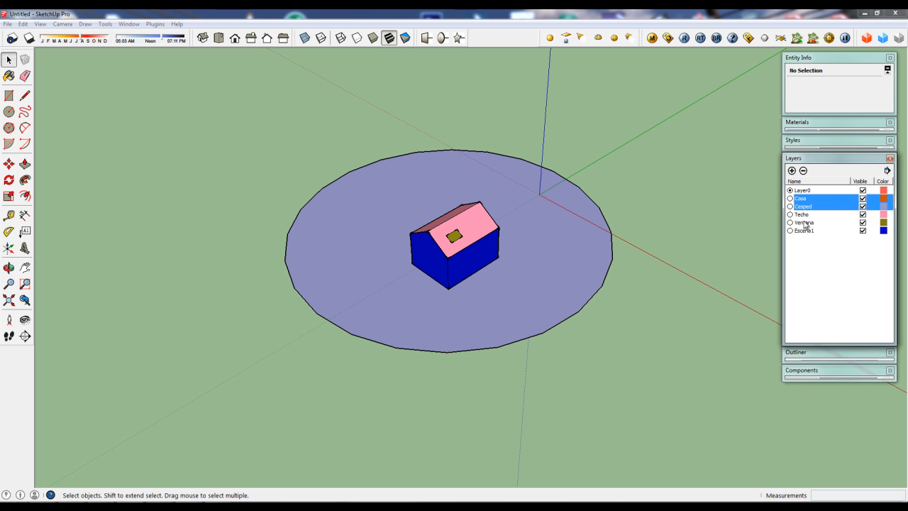
left_click(803, 223, "ctrl")
left_click(803, 269)
Step: Delete all layers from Casa through Escena1, moving their contents to the Default layer
left_click(805, 199)
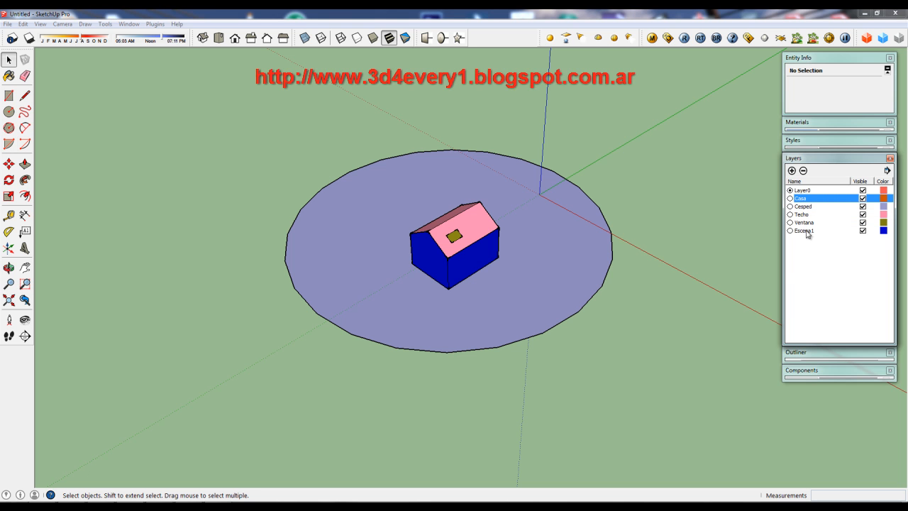
left_click(801, 231, "shift")
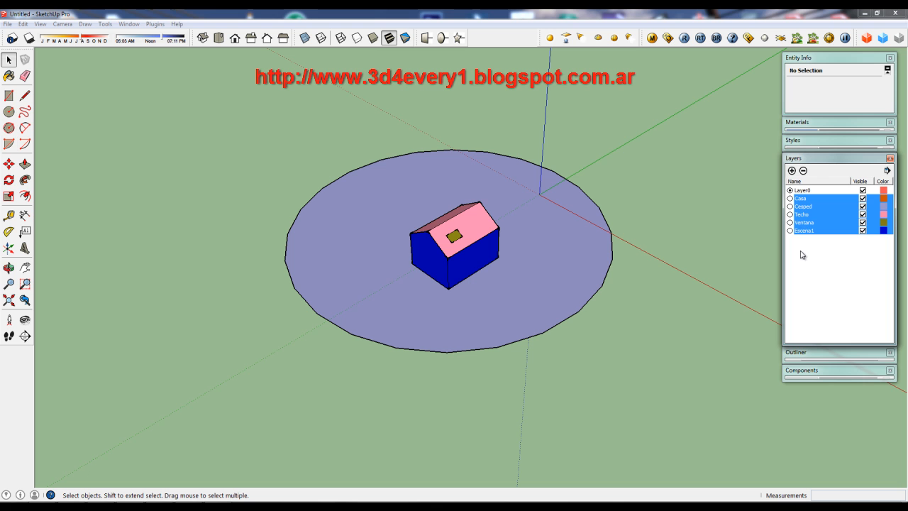
left_click(803, 171)
left_click_drag(788, 201, 629, 68)
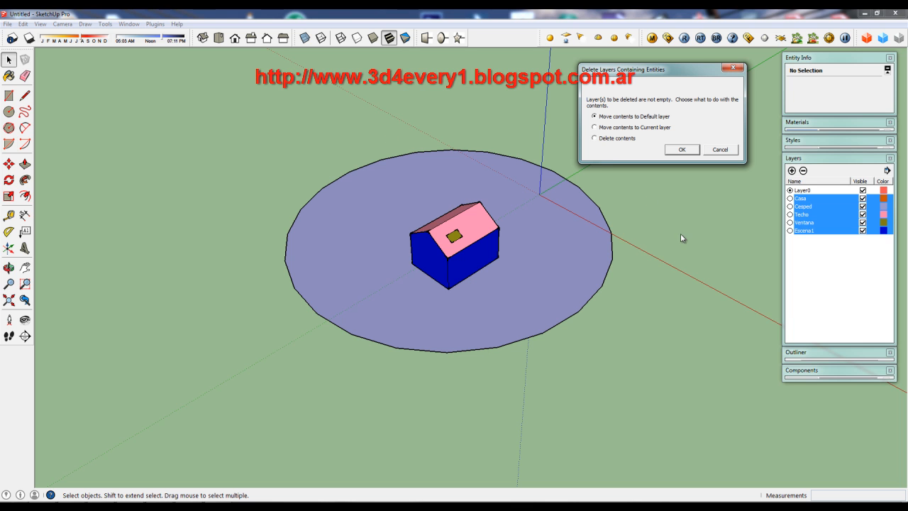
left_click(677, 151)
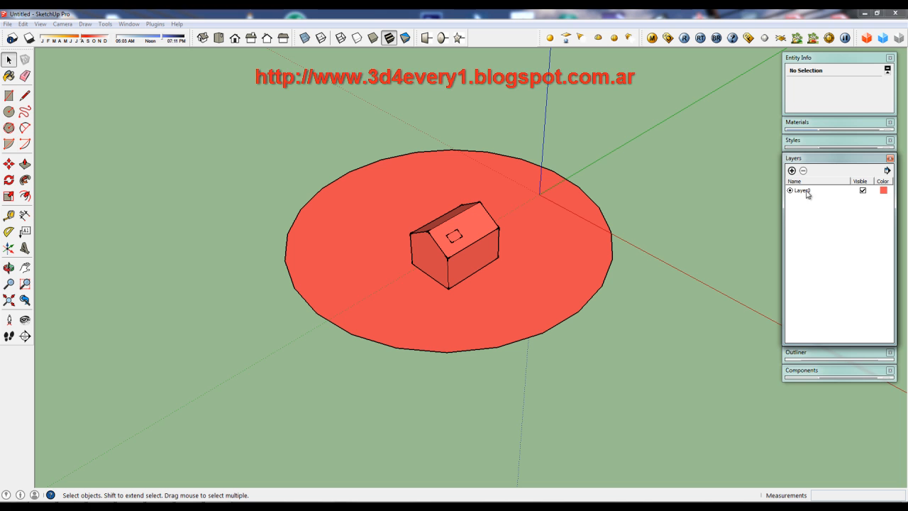
Step: Change the colour of Layer0 to a dark red by lowering its lightness
left_click(882, 190)
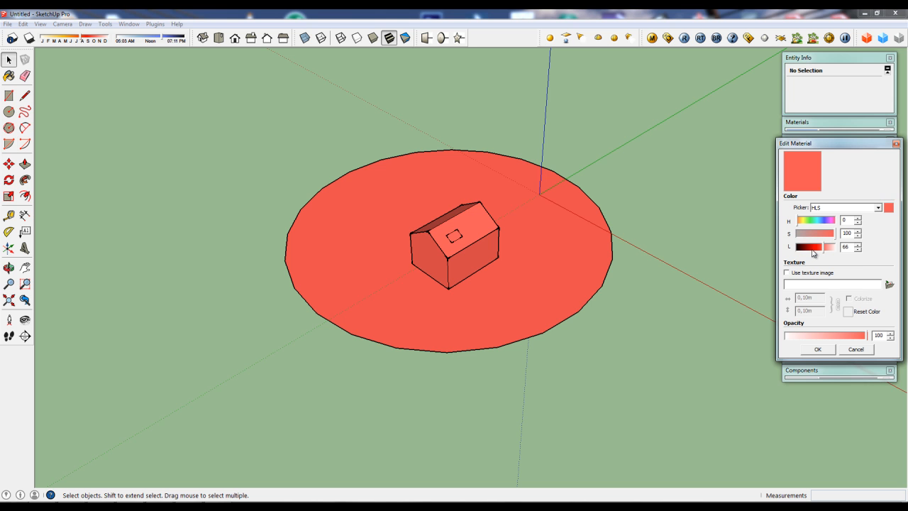
left_click(807, 246)
left_click(817, 348)
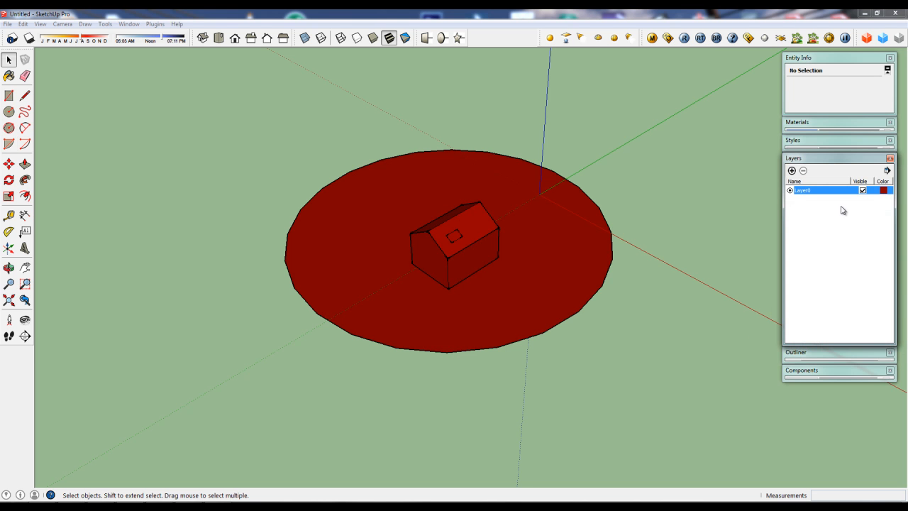
Step: Select the house group to check which layer it is assigned to
middle_click_drag(526, 281, 510, 270)
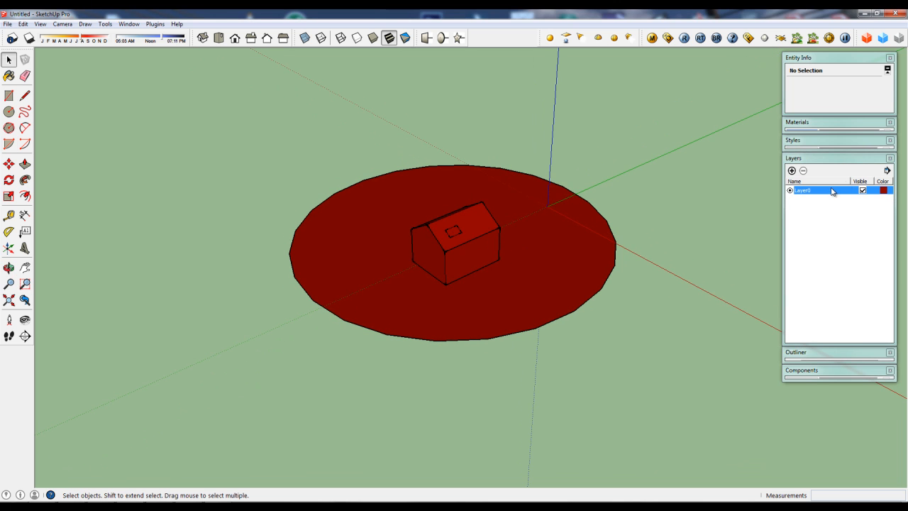
left_click(477, 222)
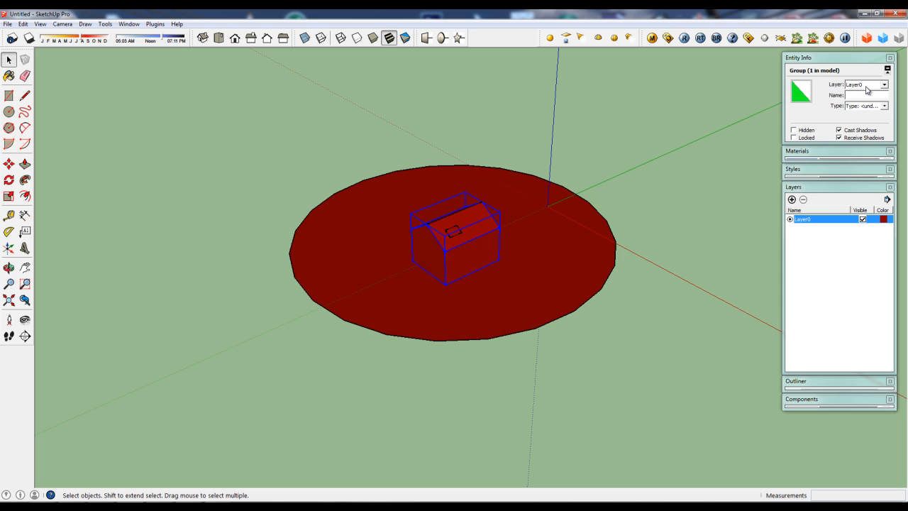
Step: Select the circular lawn group to check which layer it is assigned to
left_click(585, 266)
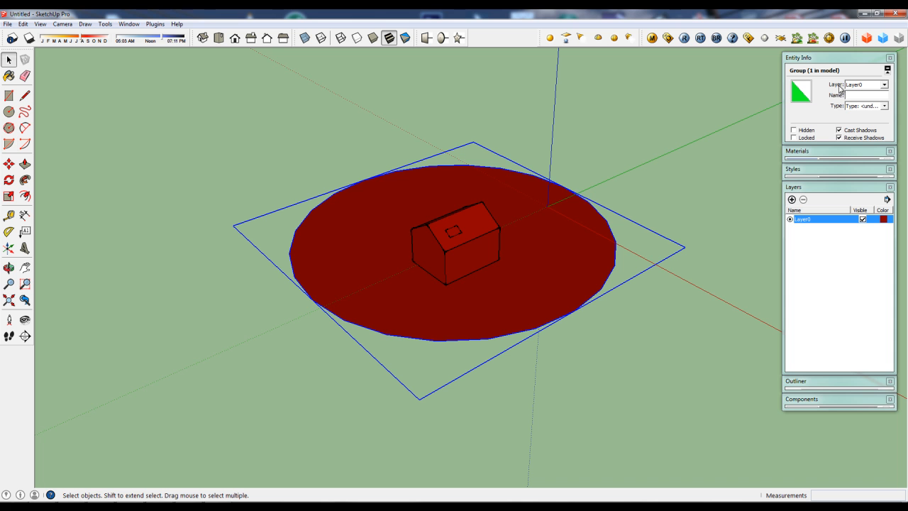
middle_click_drag(549, 287, 547, 334)
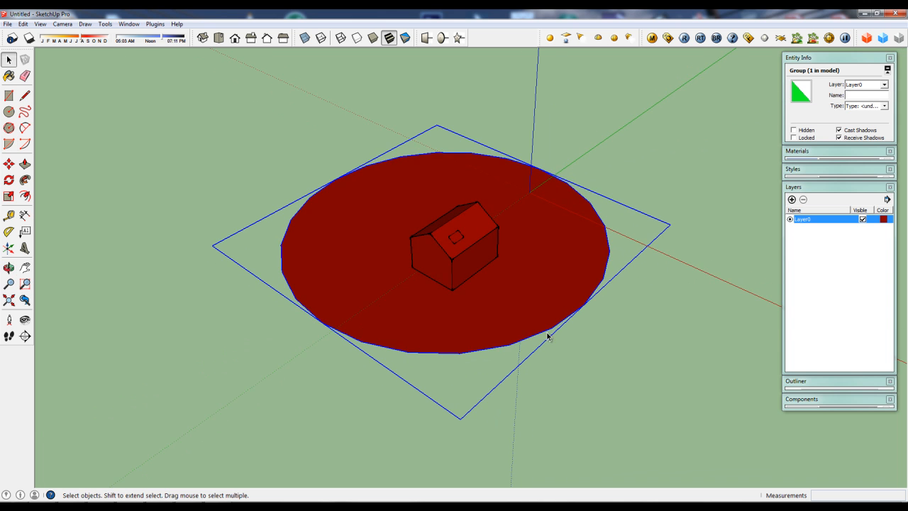
middle_click_drag(553, 365, 494, 354)
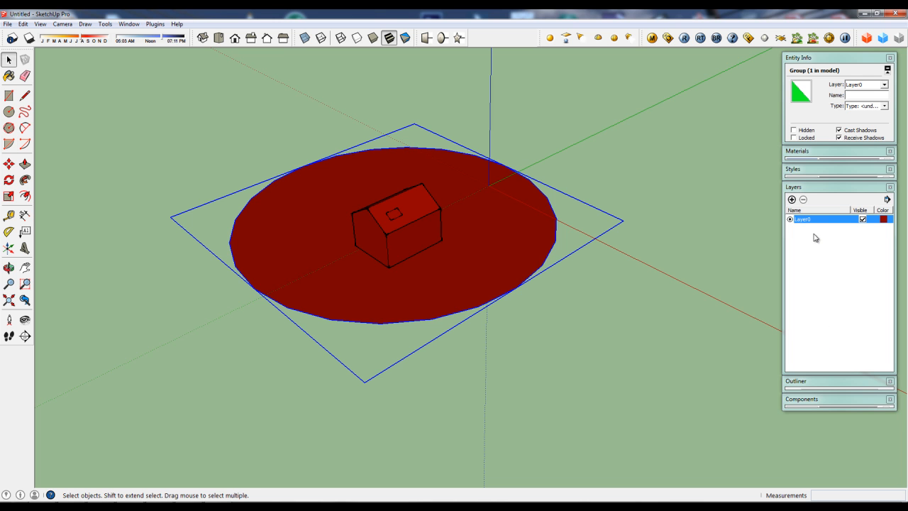
middle_click_drag(623, 247, 493, 372)
scroll(471, 248, "up", 2)
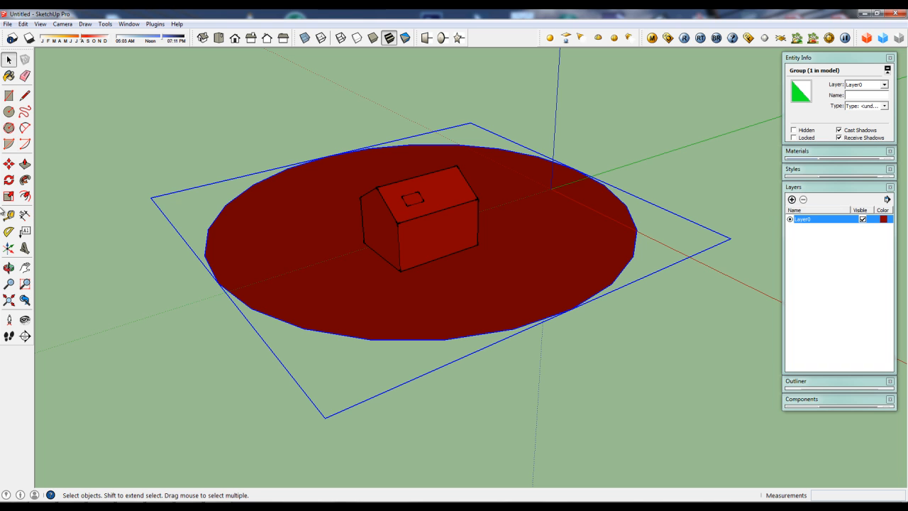
Step: Select the house's walls group and its roof group in turn to check their layer assignments
left_click(446, 247)
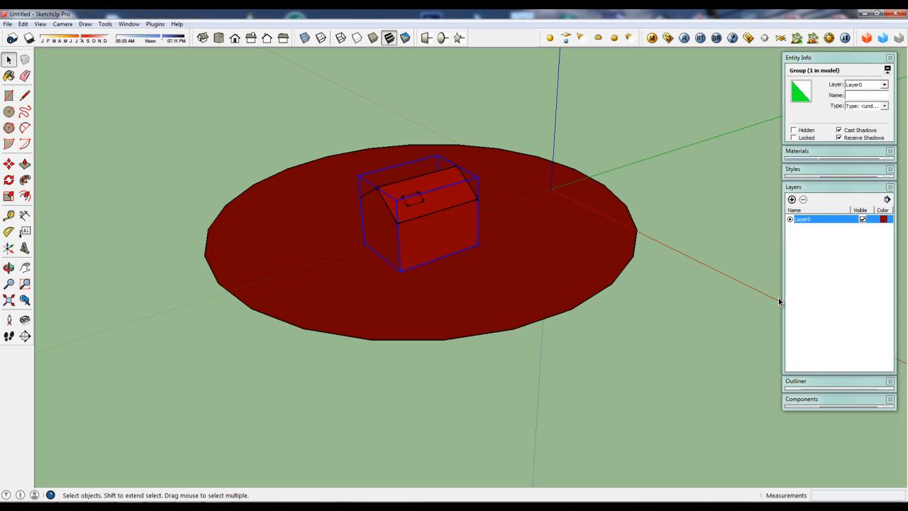
left_click(444, 175)
middle_click_drag(492, 265, 419, 297)
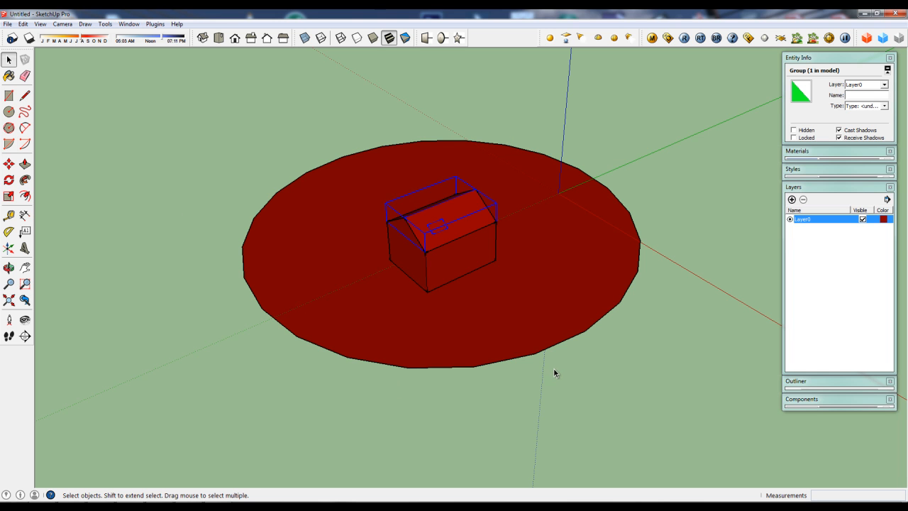
middle_click_drag(555, 362, 539, 371)
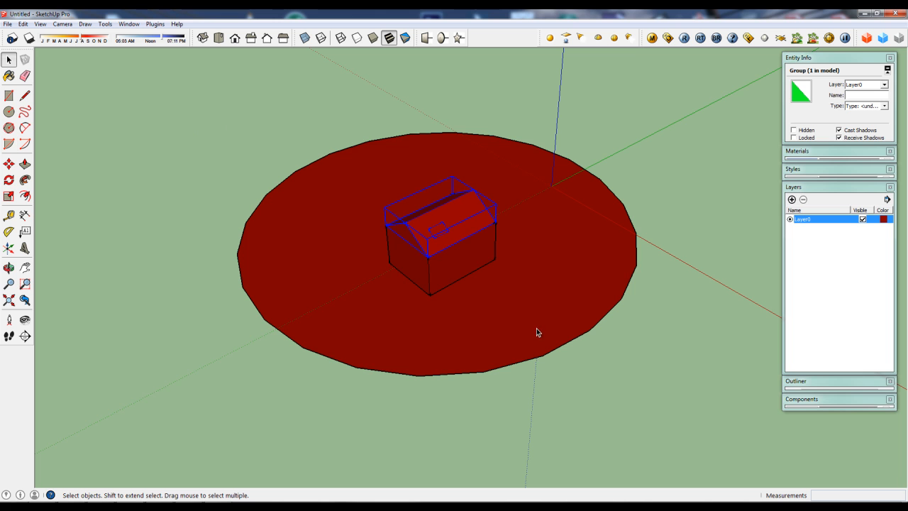
middle_click_drag(449, 304, 479, 330)
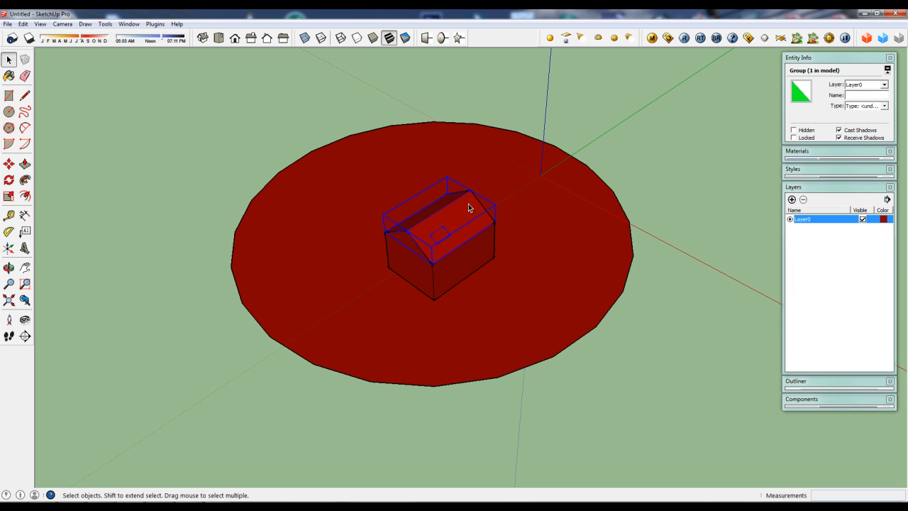
scroll(413, 276, "down", 3)
scroll(376, 251, "down", 3)
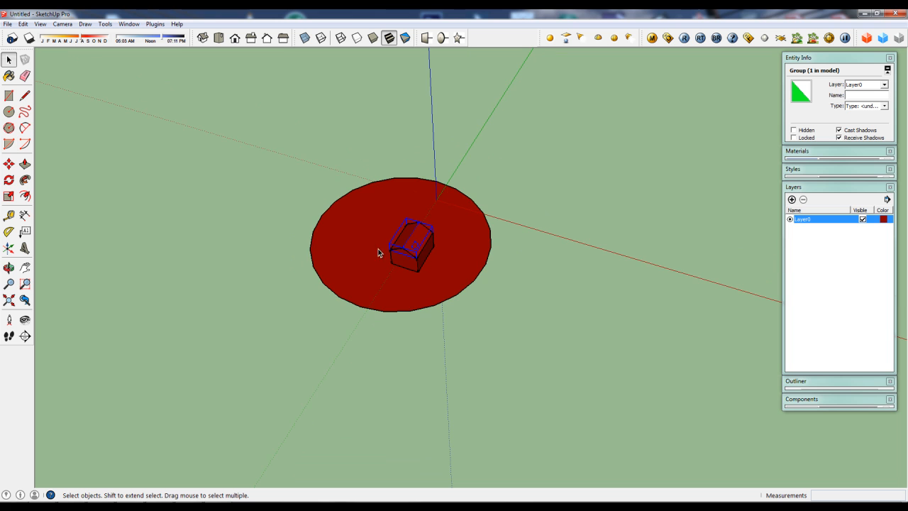
Step: Select the lawn, walls and roof groups together
left_click_drag(78, 65, 737, 458)
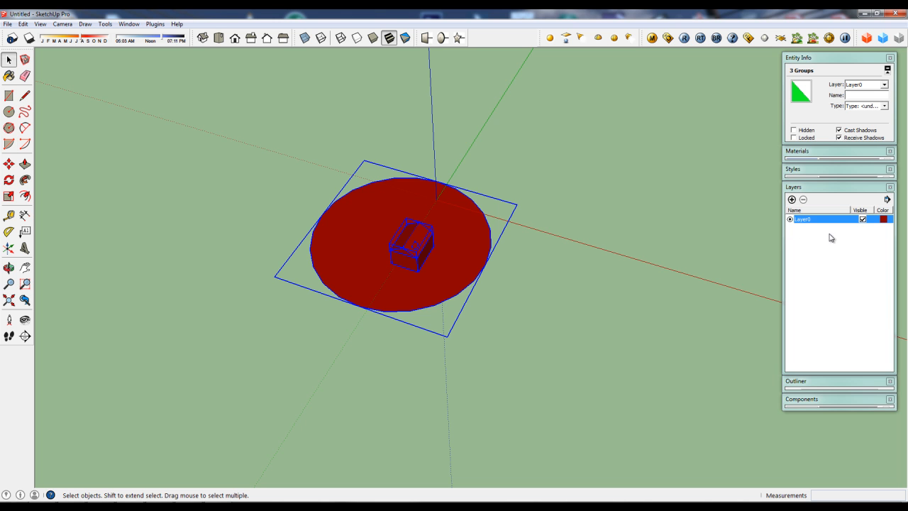
middle_click_drag(695, 248, 640, 239)
scroll(498, 279, "up", 2)
middle_click_drag(501, 276, 557, 275)
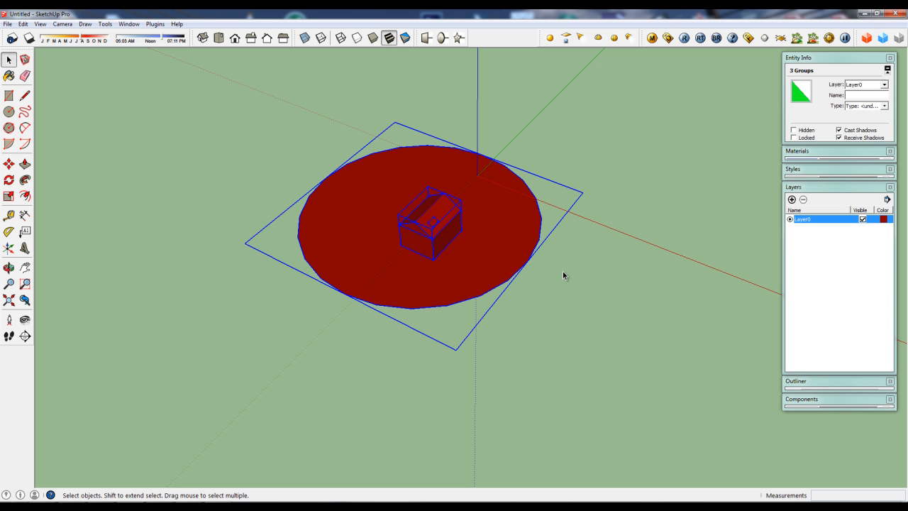
middle_click_drag(563, 314, 573, 223)
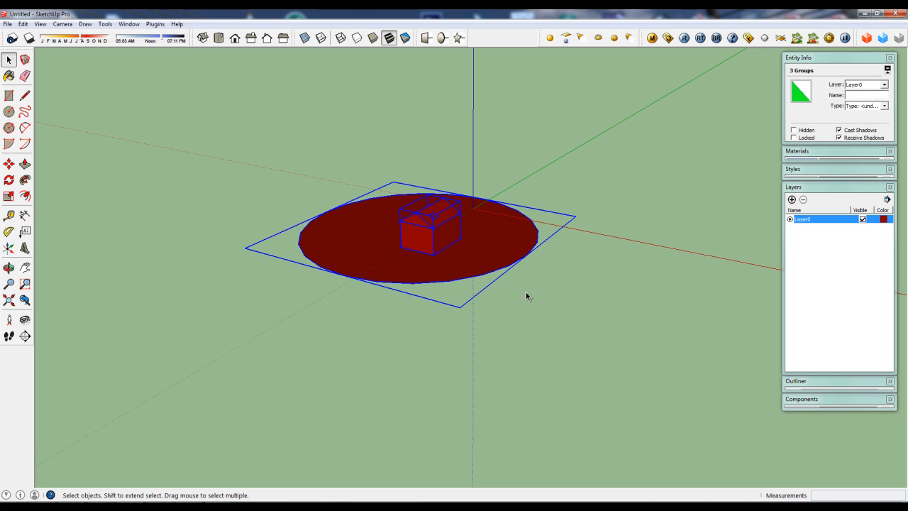
scroll(525, 292, "up", 1)
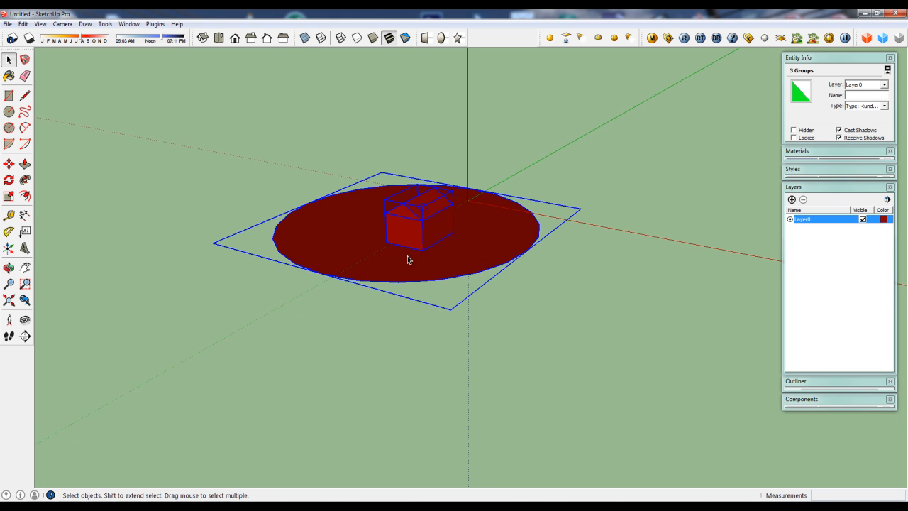
scroll(531, 193, "down", 2)
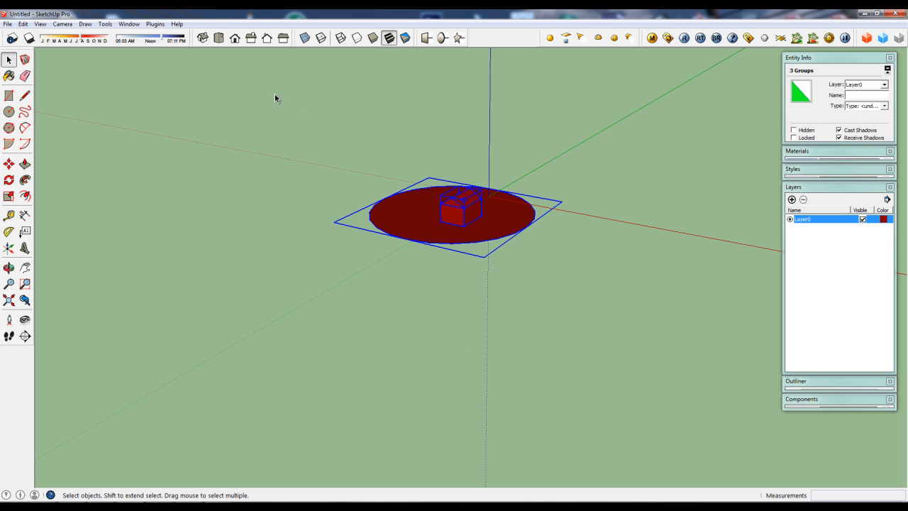
Step: Examine the three selected groups in the top view and from oblique angles
left_click(218, 37)
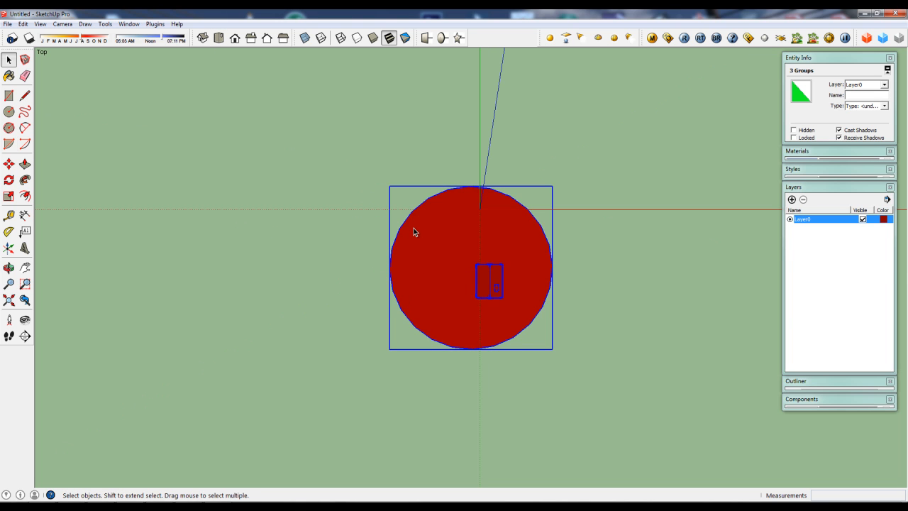
middle_click_drag(508, 395, 411, 234)
middle_click_drag(484, 410, 444, 249)
middle_click_drag(475, 283, 475, 283, "shift")
middle_click_drag(475, 282, 412, 277)
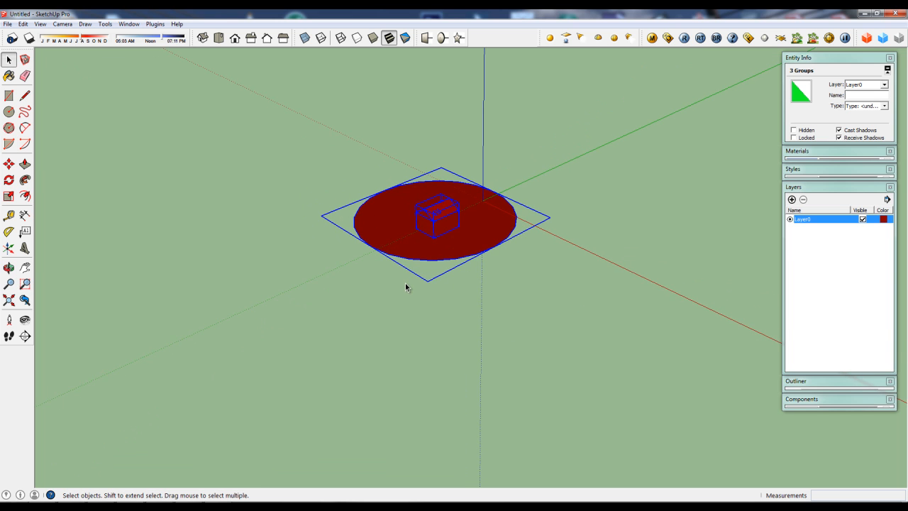
middle_click_drag(298, 205, 342, 249)
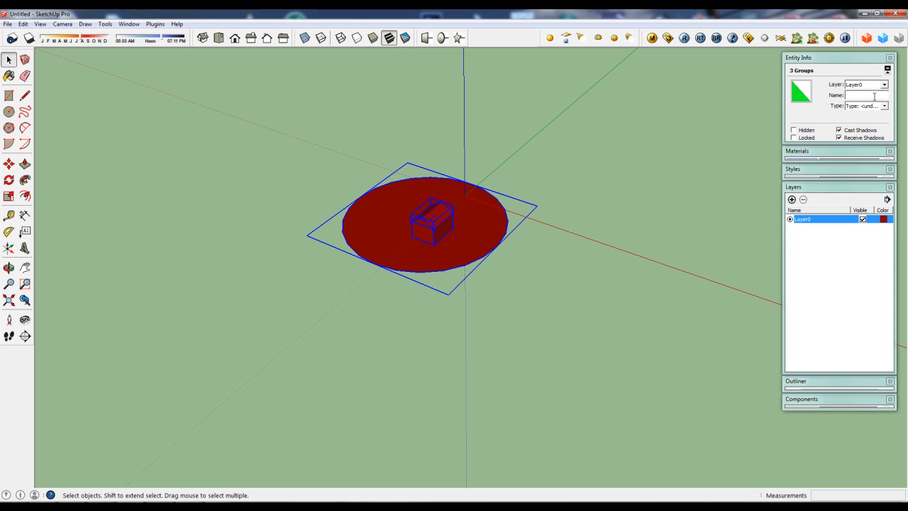
Step: Add a new layer, Layer1, and assign the three selected groups to it
left_click(791, 199)
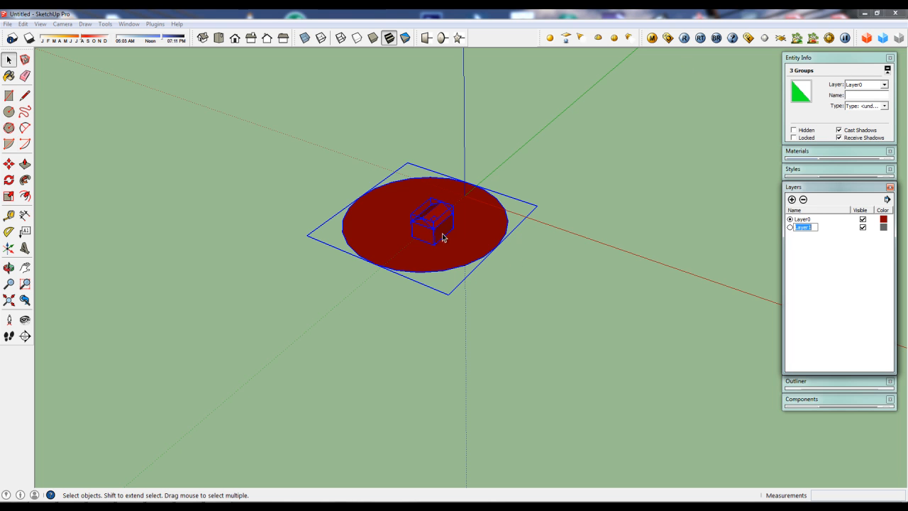
left_click(861, 84)
left_click(865, 98)
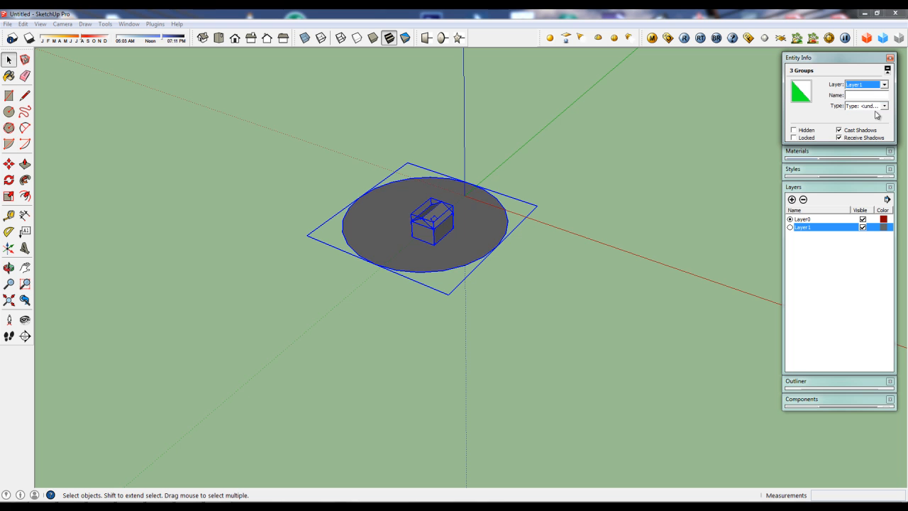
middle_click_drag(412, 312, 426, 345)
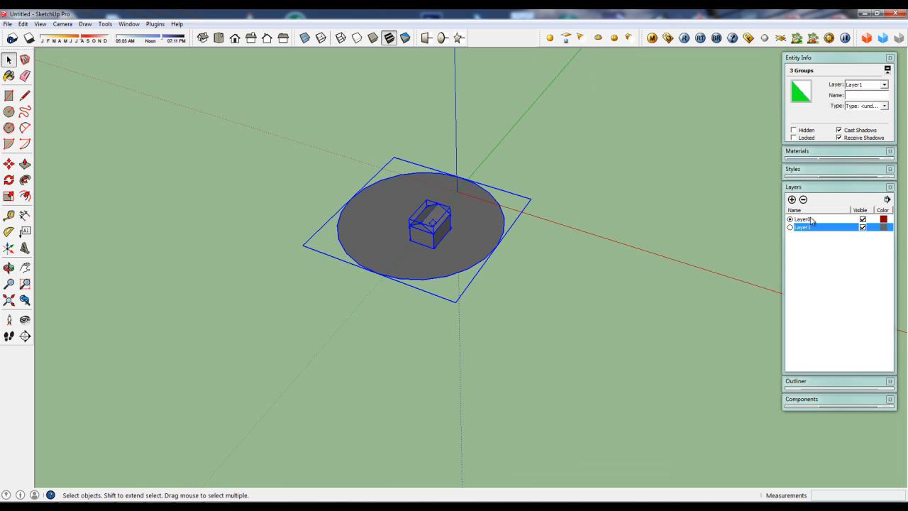
Step: Hide Layer1 and show it again to check that it controls the whole model
left_click(862, 227)
left_click(862, 197)
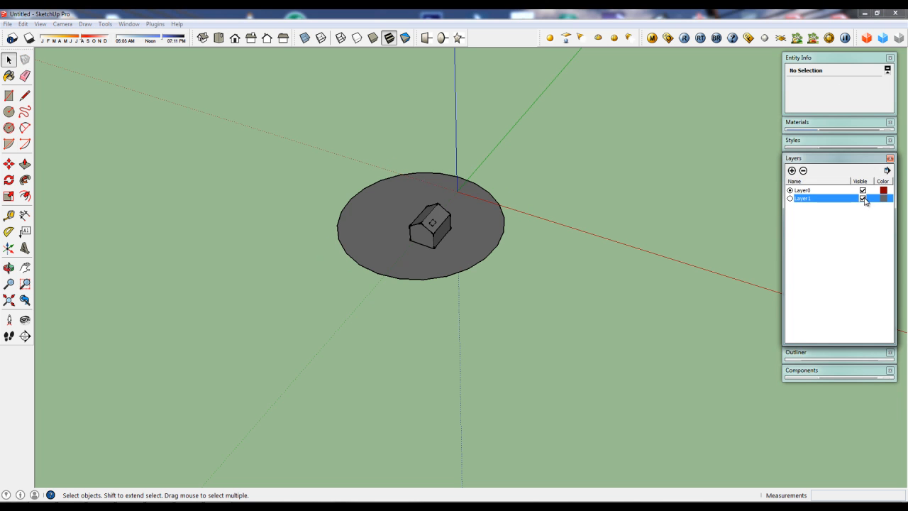
middle_click_drag(422, 291, 396, 280)
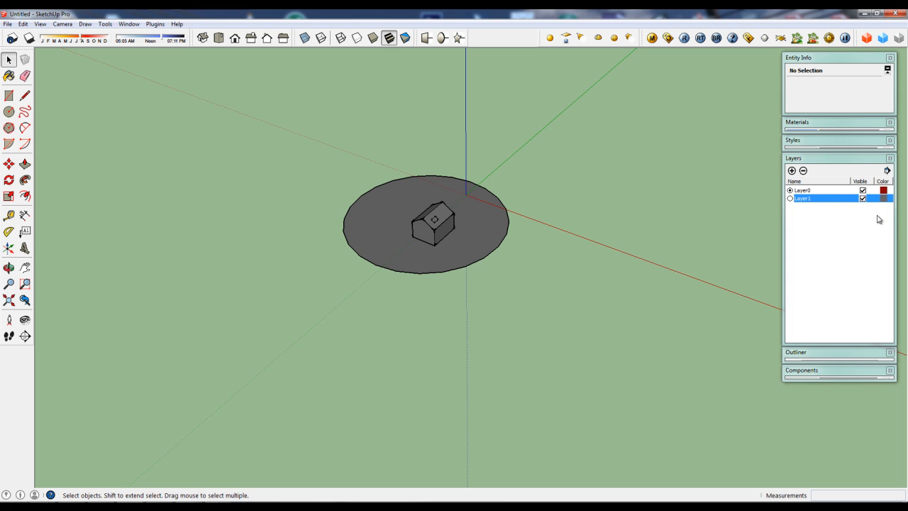
Step: Select Layer0 in the layer list and examine the house and lawn model
left_click(806, 191)
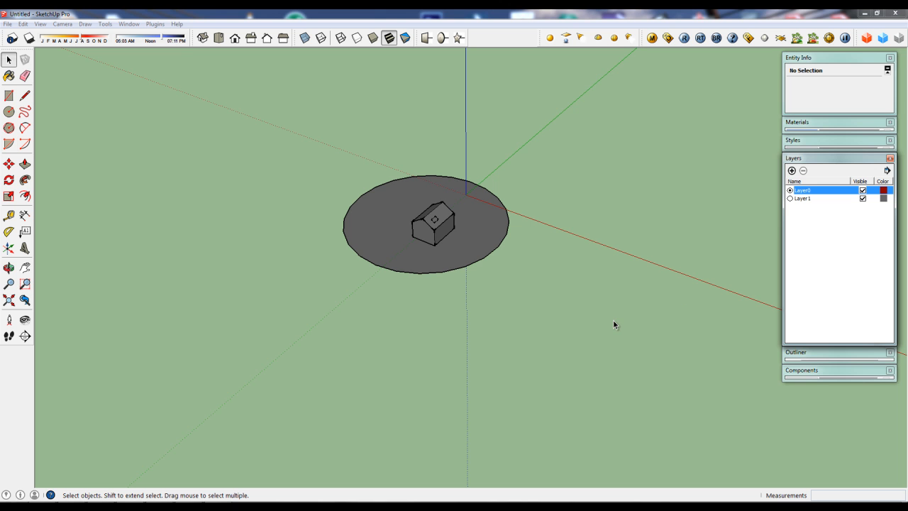
middle_click_drag(458, 292, 459, 318)
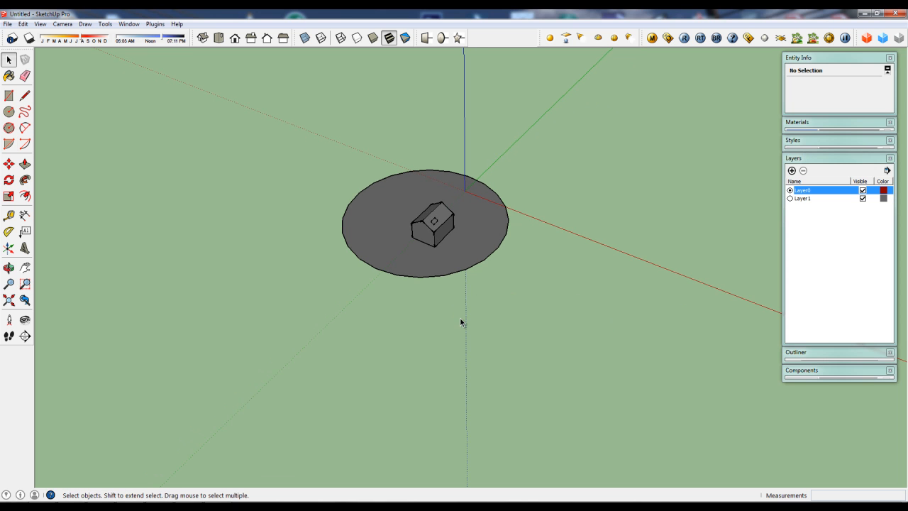
scroll(469, 262, "up", 2)
middle_click_drag(496, 280, 503, 326)
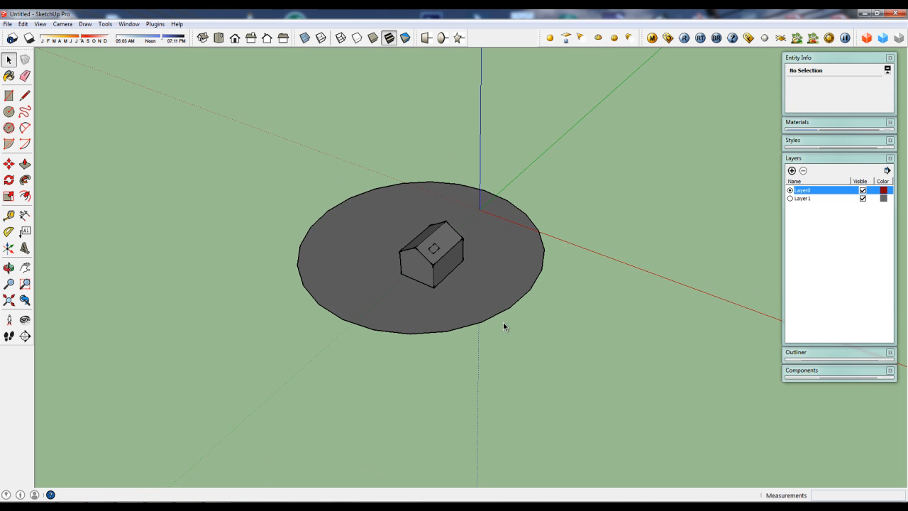